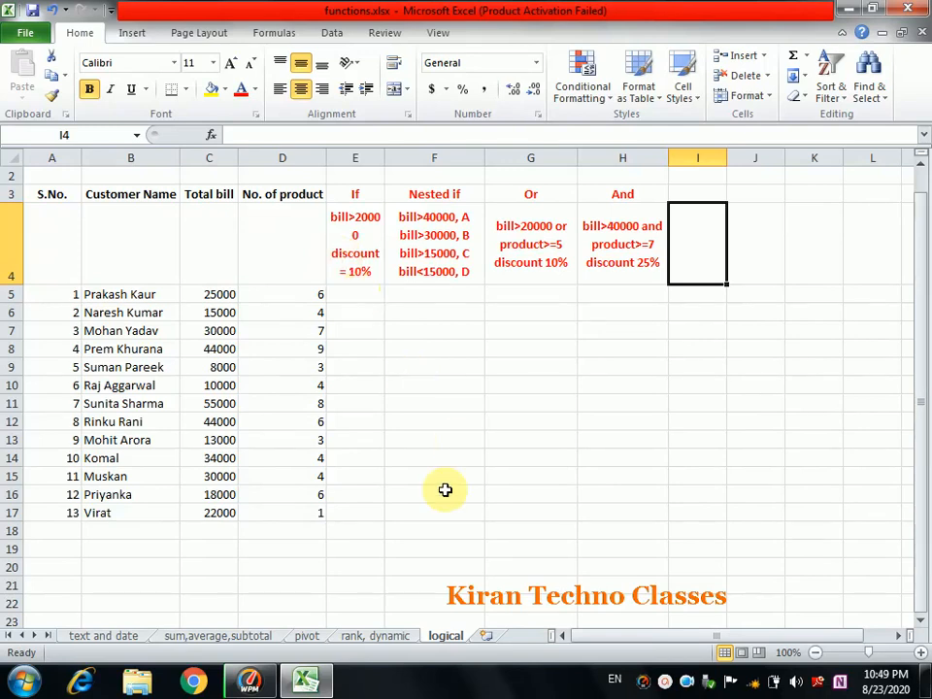
# Open the "rank, dynamic" sheet and keep the current Windows color scheme, turning off further color scheme messages
pyautogui.click(378, 635)
pyautogui.click(304, 378)
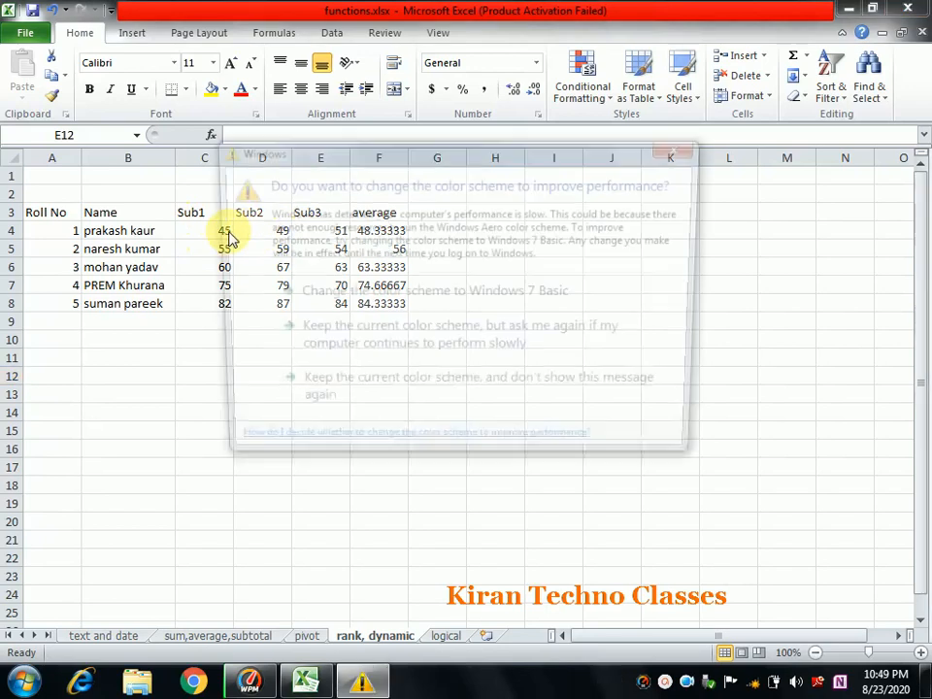
pyautogui.click(406, 388)
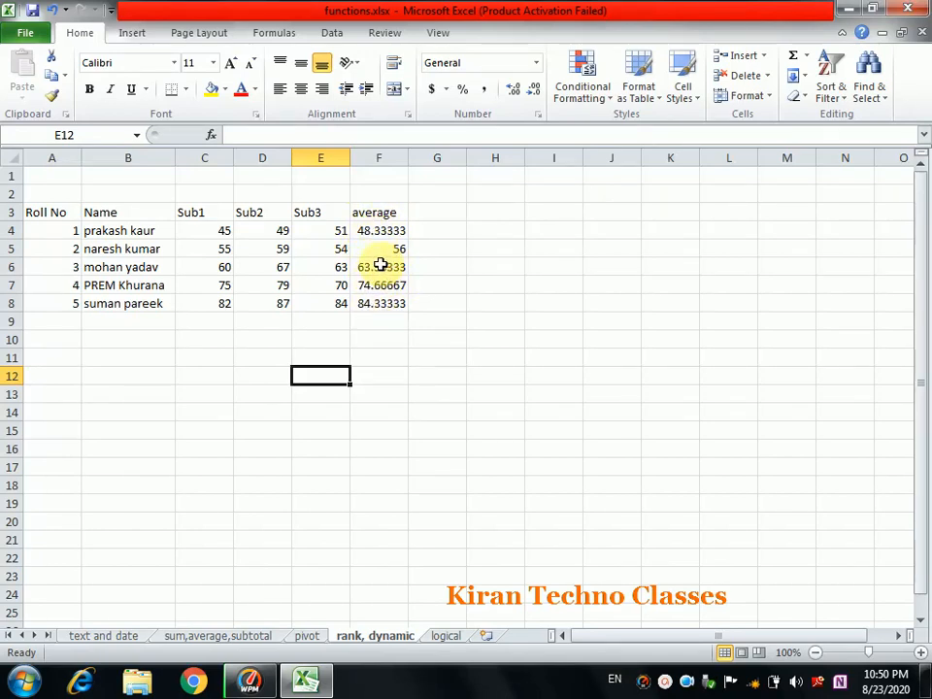
# Widen column G and enter the heading "%>=50" in G3 beside the average column
pyautogui.moveTo(469, 155); pyautogui.dragTo(507, 152)
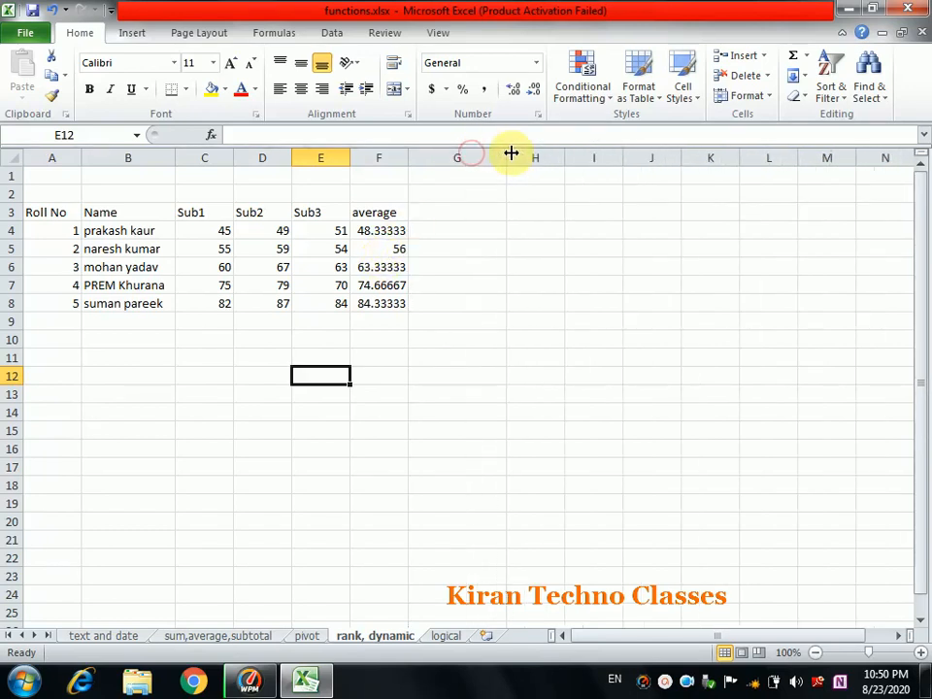
pyautogui.click(428, 235)
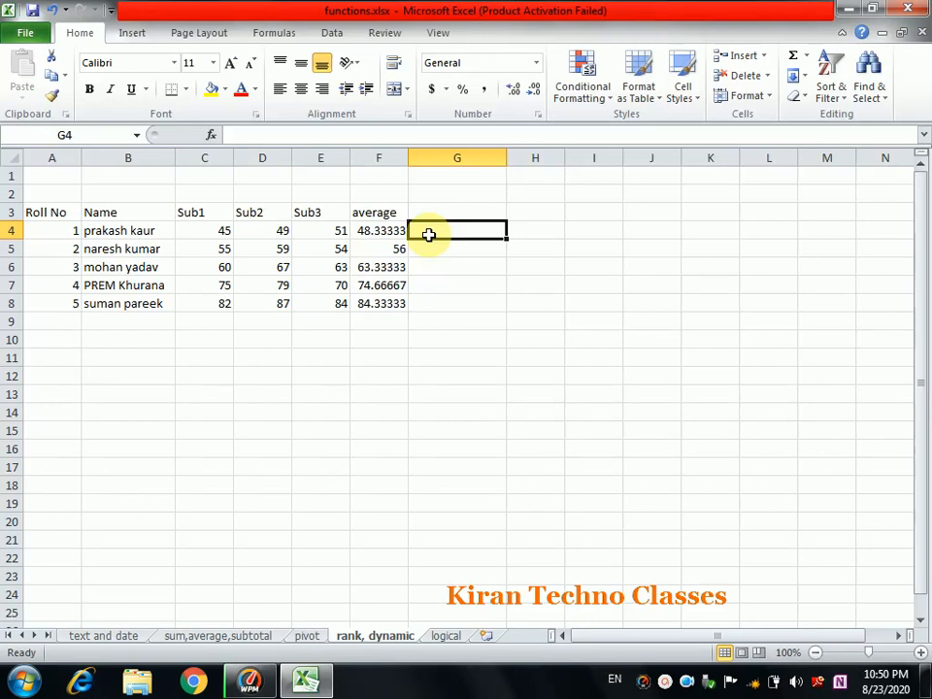
pyautogui.click(422, 209)
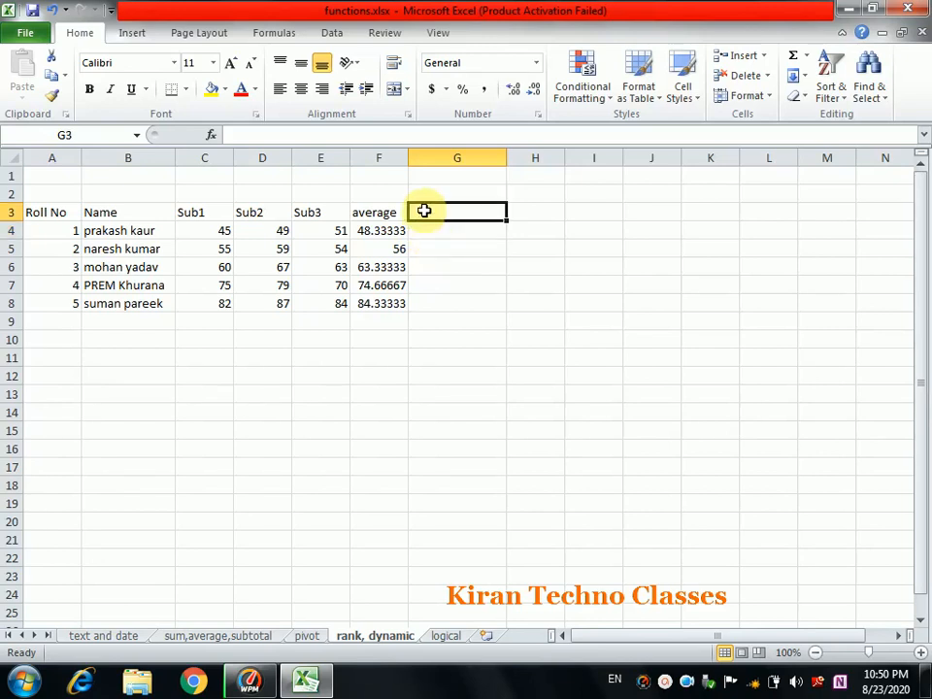
pyautogui.write('%>')
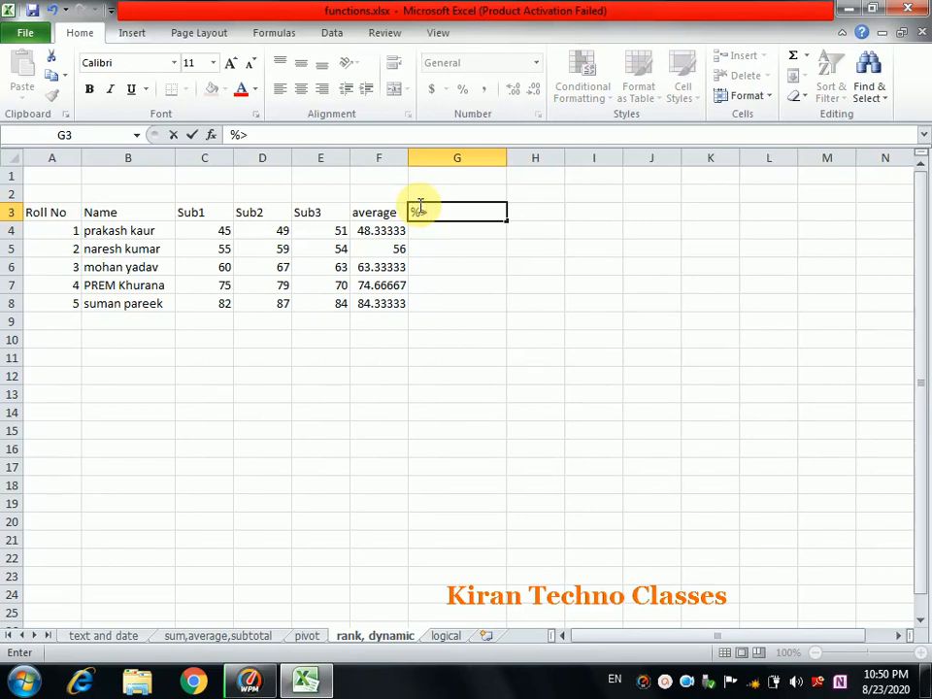
pyautogui.write('=50')
pyautogui.press('Return')
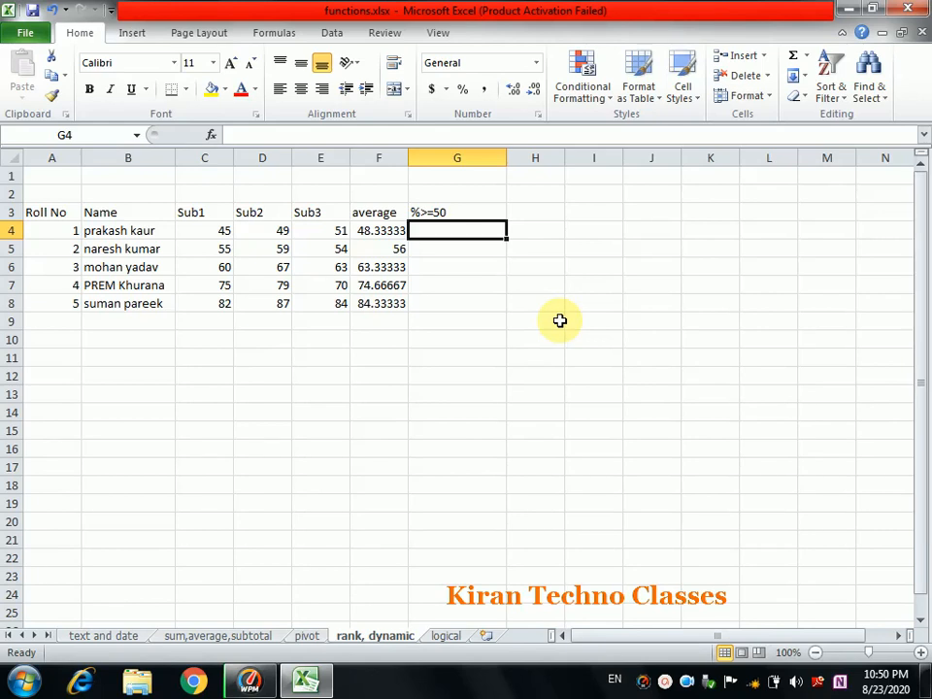
# Enter the formula =IF(F4>=50,"Pass","Fail") in G4 to grade the first student's average
pyautogui.write('=')
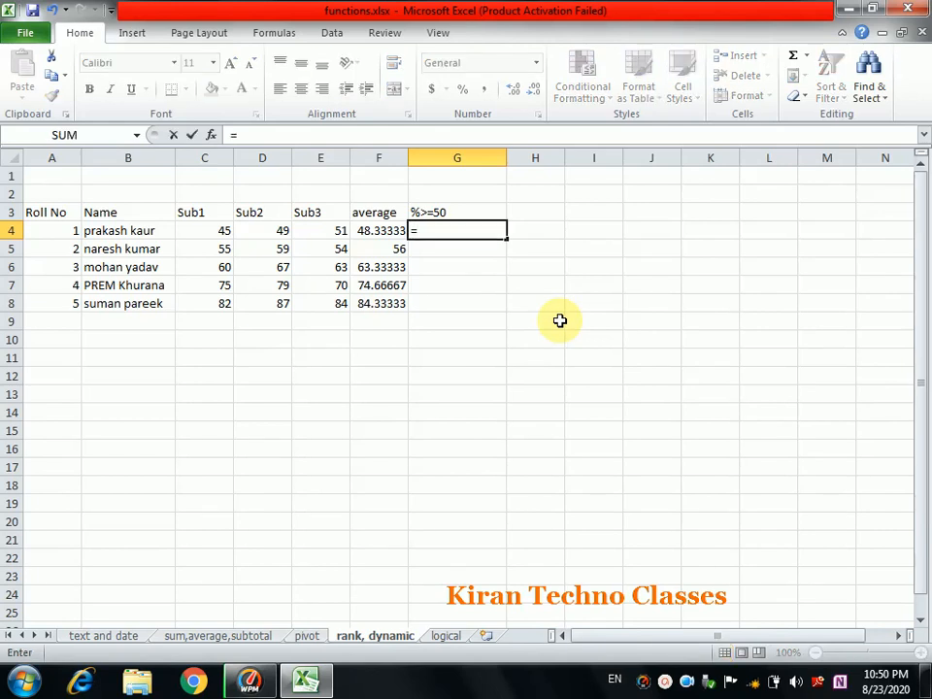
pyautogui.write('i')
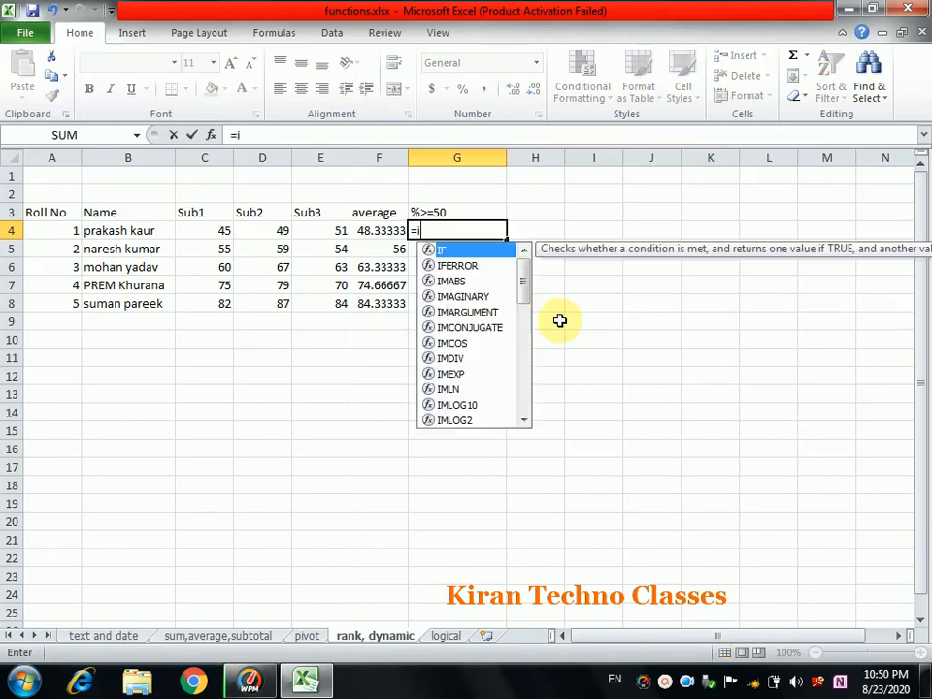
pyautogui.write('f')
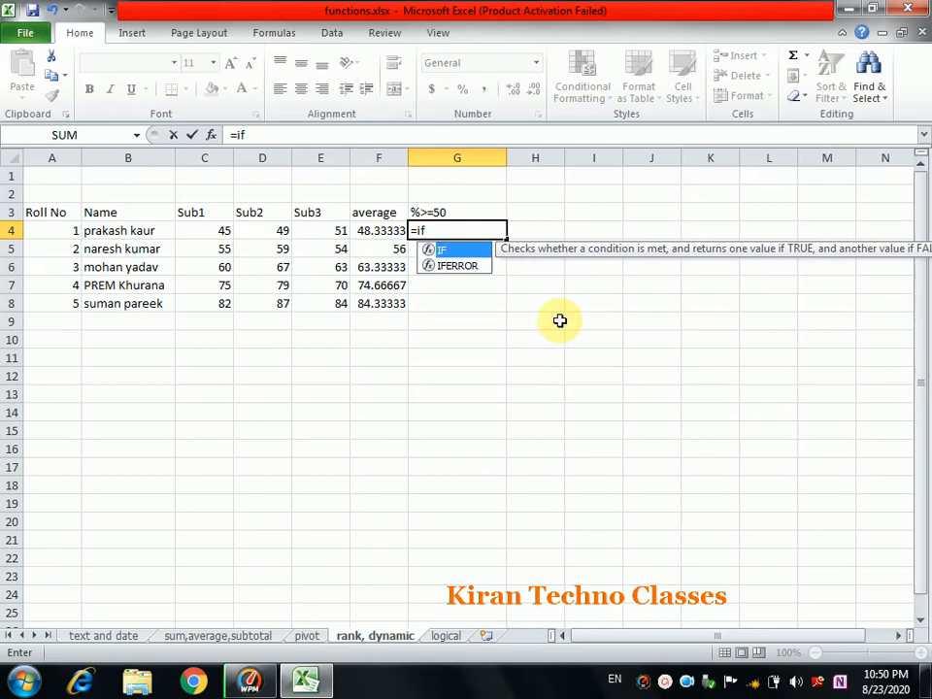
pyautogui.write('(')
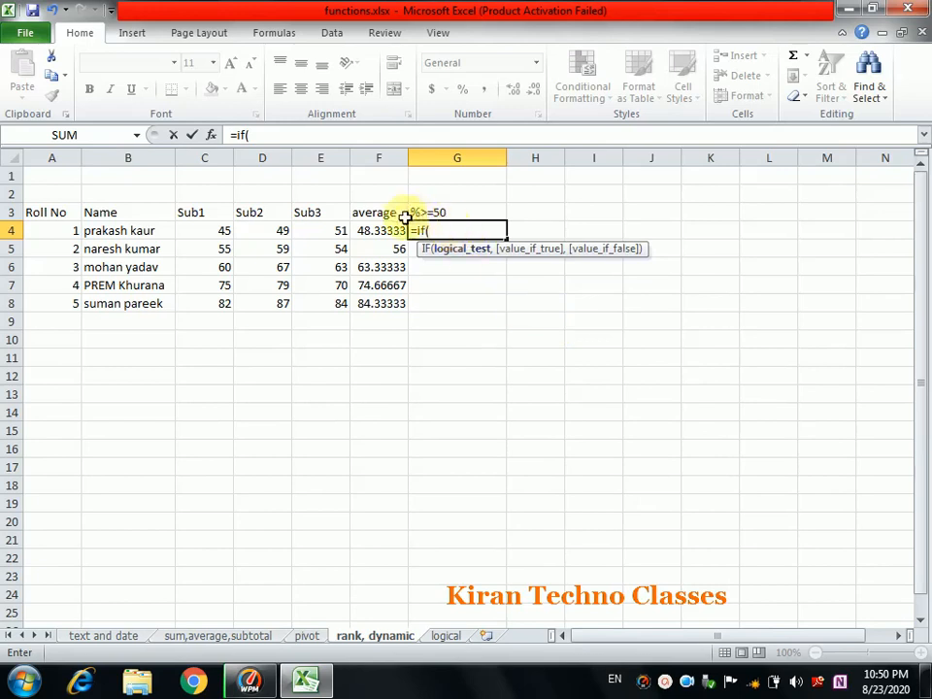
pyautogui.click(372, 233)
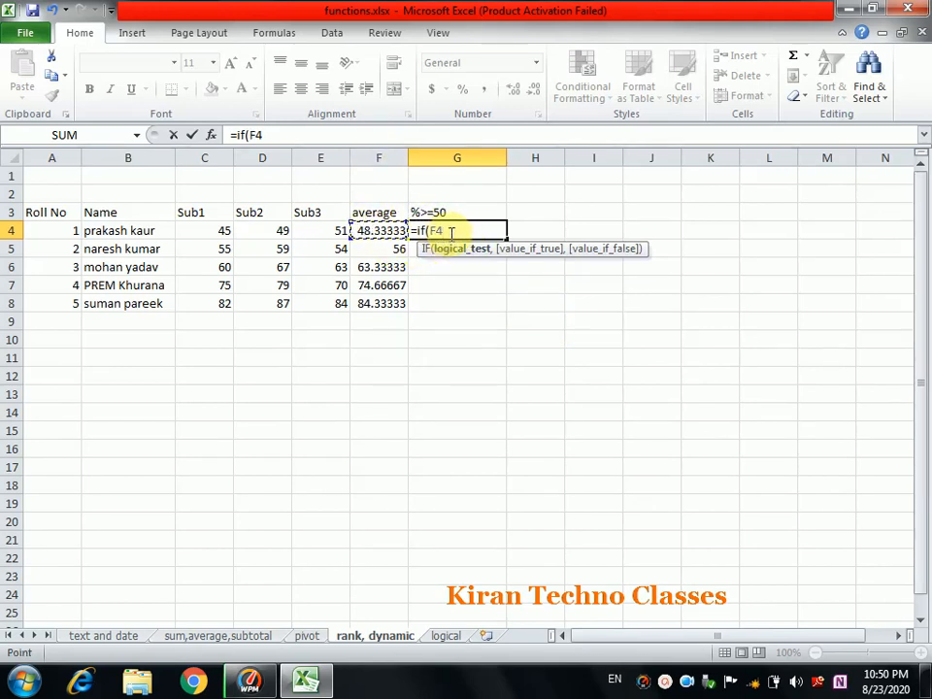
pyautogui.write('>=')
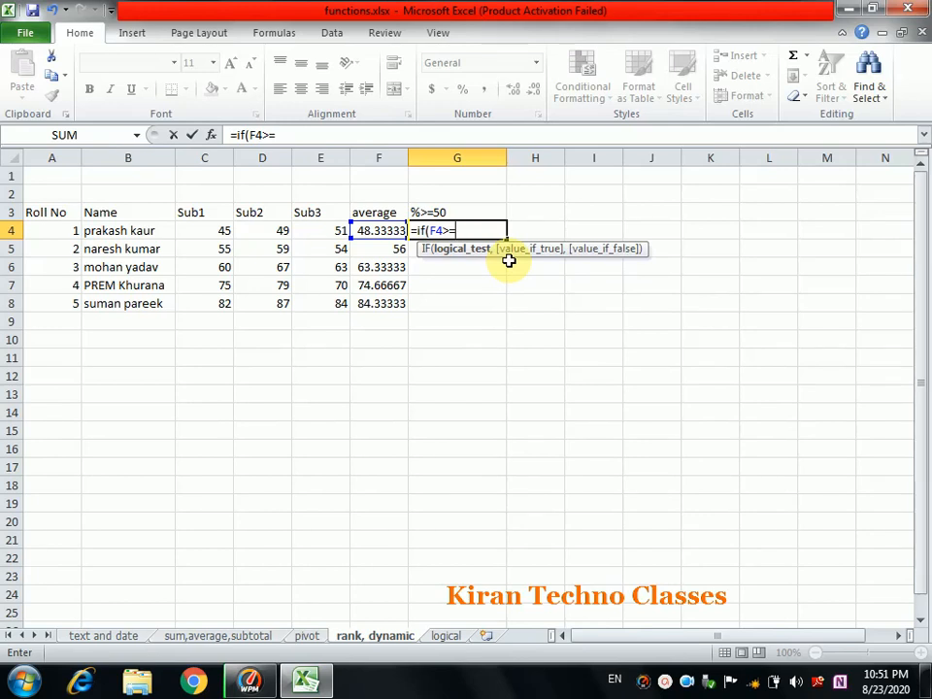
pyautogui.write('50')
pyautogui.write(',')
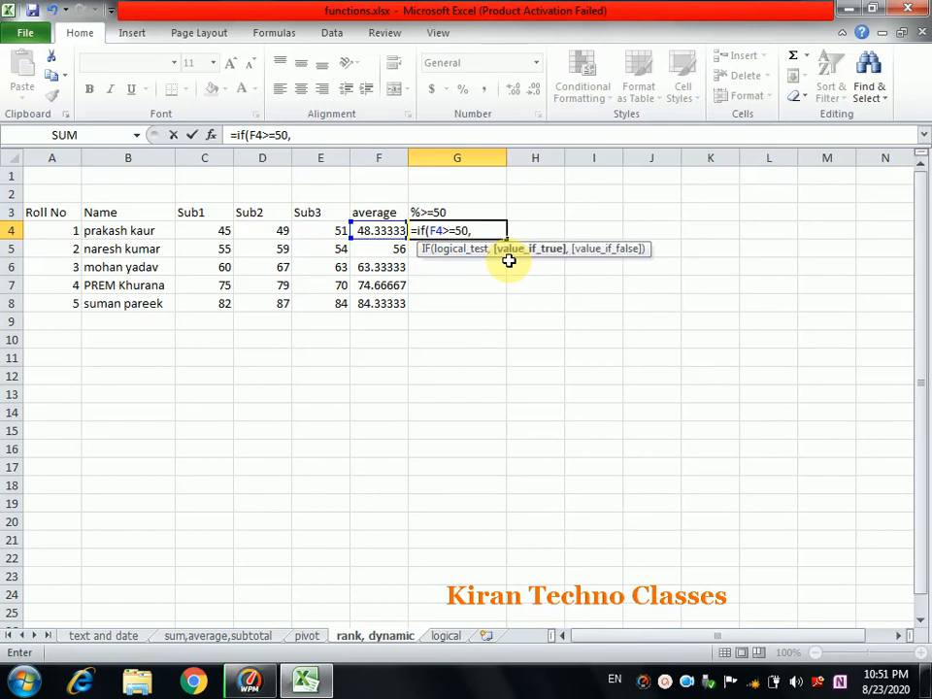
pyautogui.write('"Pass","')
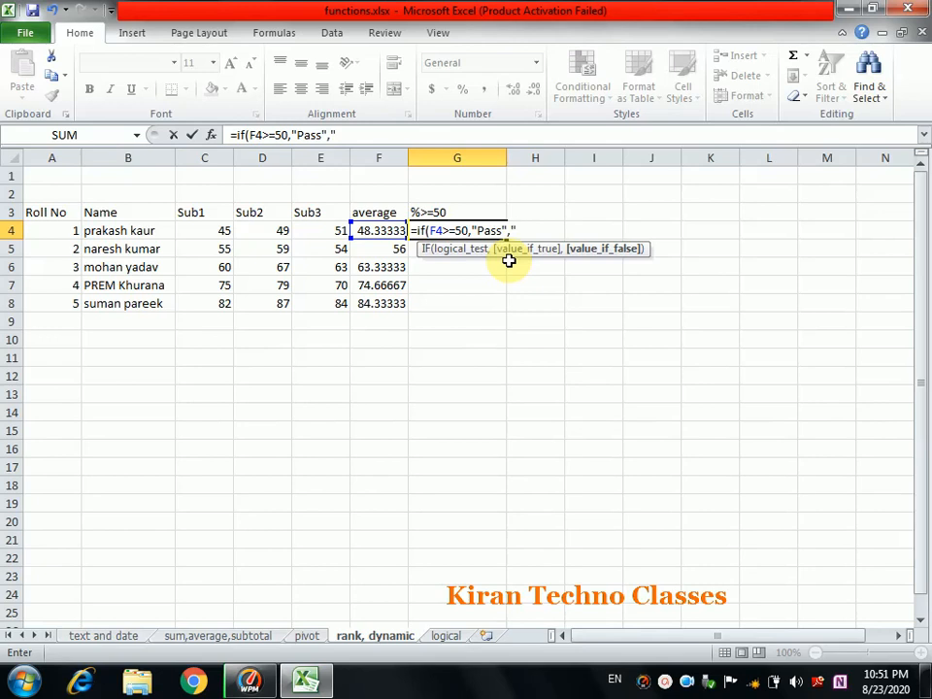
pyautogui.write('Fail")')
pyautogui.press('Return')
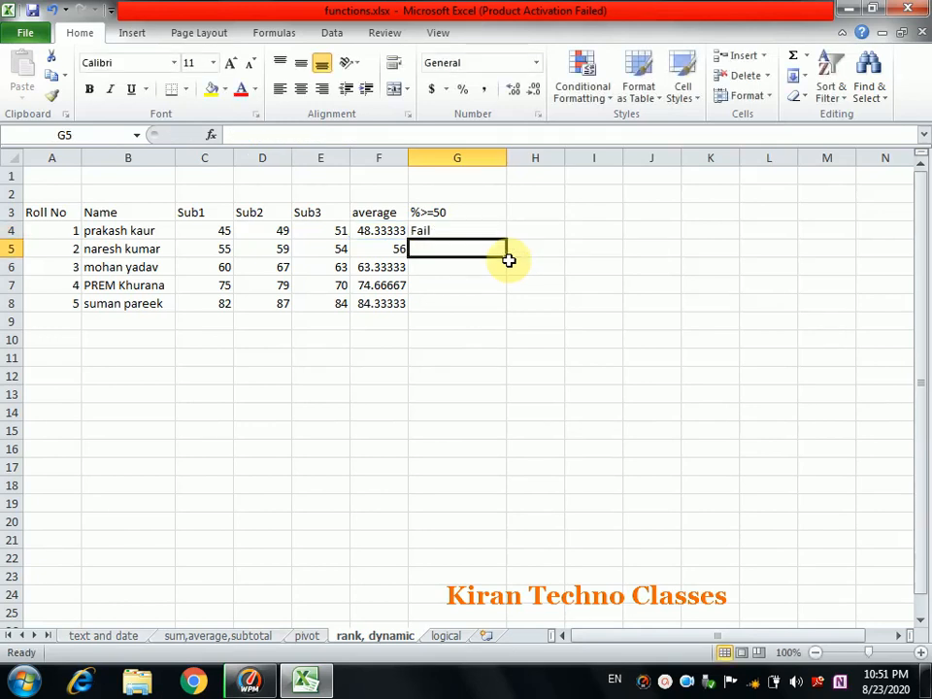
# Fill the pass/fail formula from G4 down to G8 for the remaining students
pyautogui.click(443, 231)
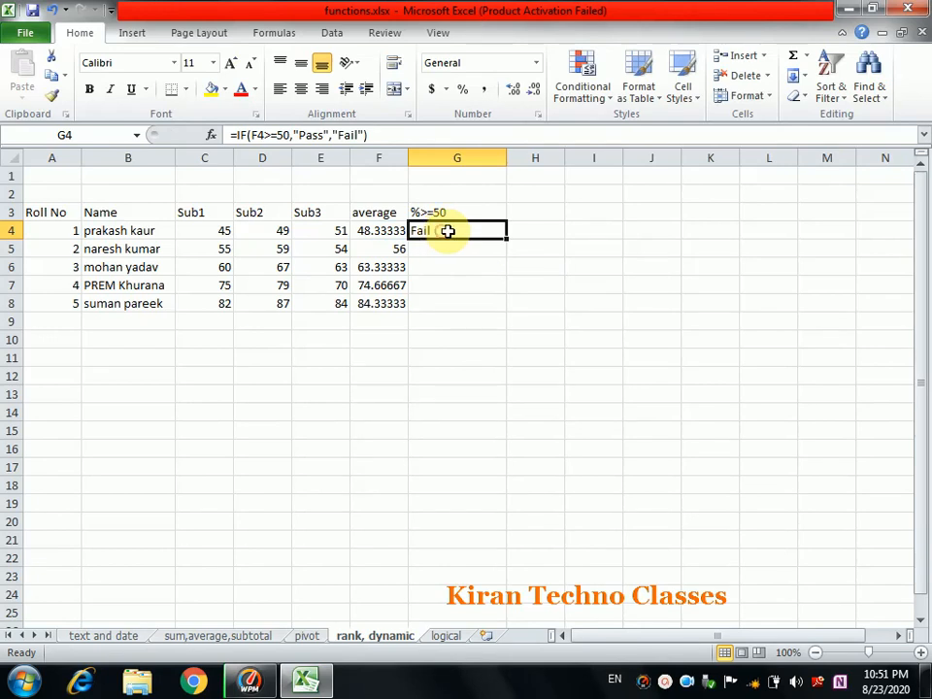
pyautogui.moveTo(507, 243); pyautogui.dragTo(508, 309)
pyautogui.click(450, 230)
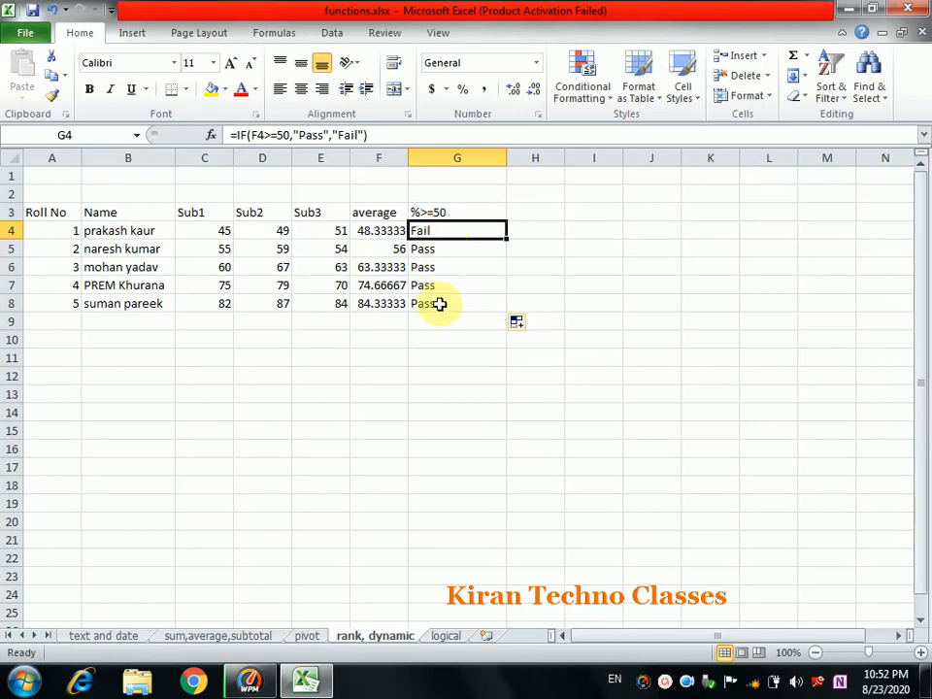
# Enter a duplicate formula =IF(F4>=50,"Pass","Fail") in H4 as a demonstration and delete it
pyautogui.click(525, 228)
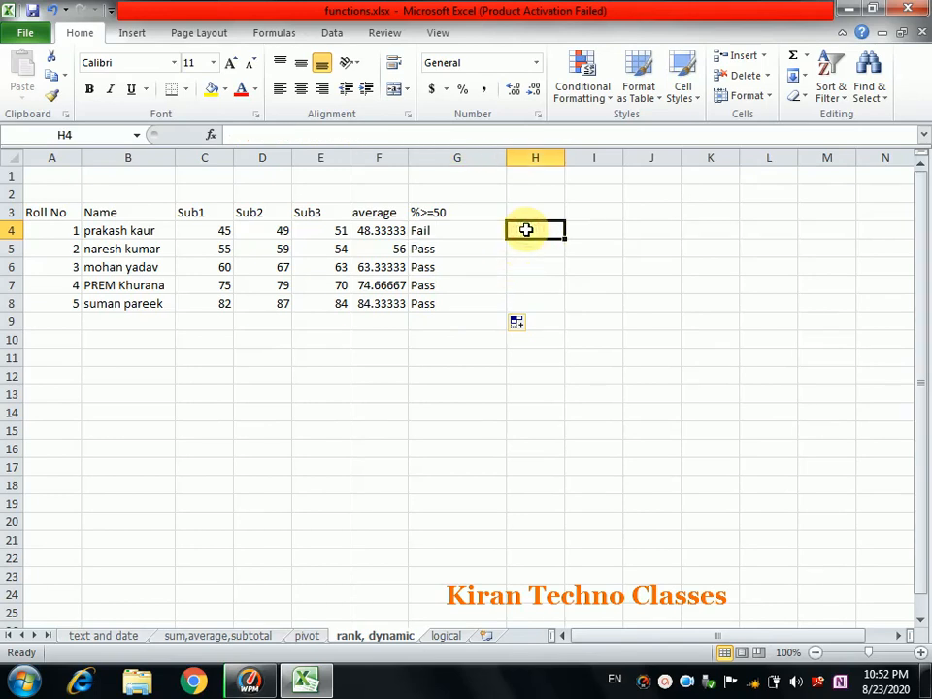
pyautogui.click(921, 653)
pyautogui.click(919, 655)
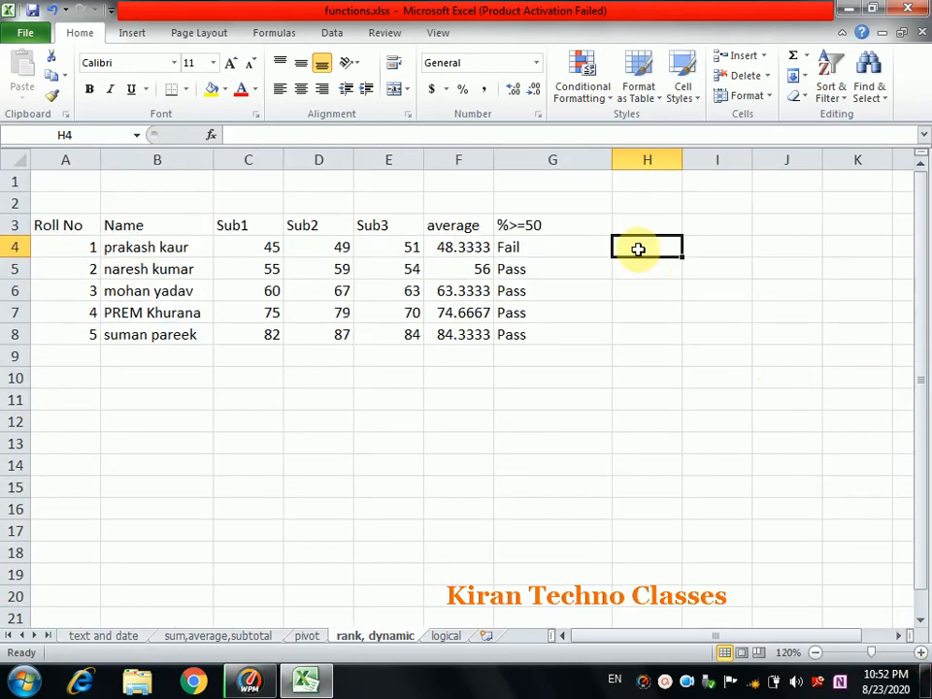
pyautogui.write('=')
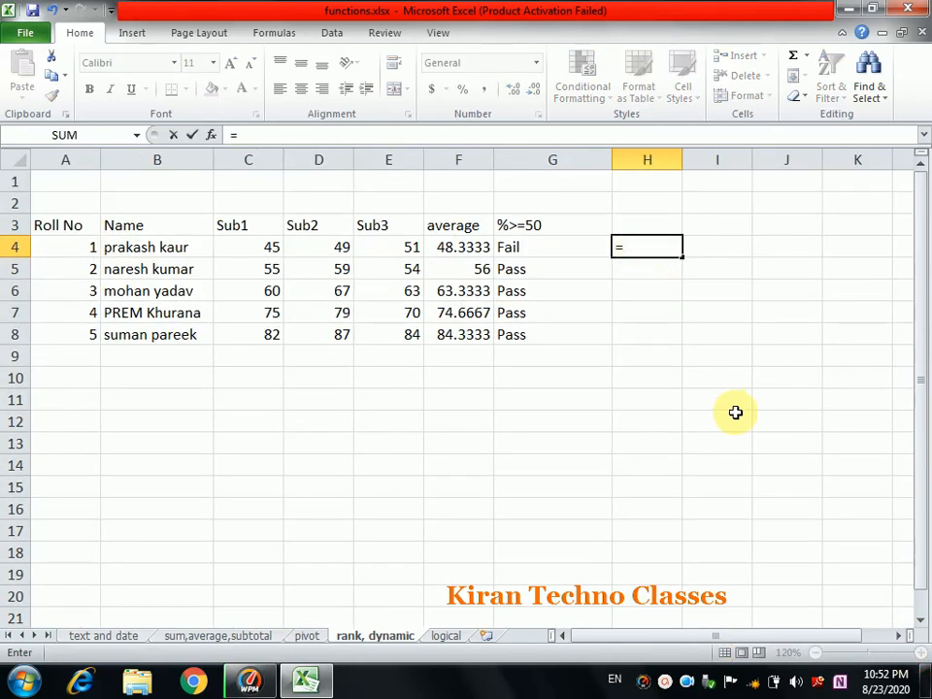
pyautogui.write('if')
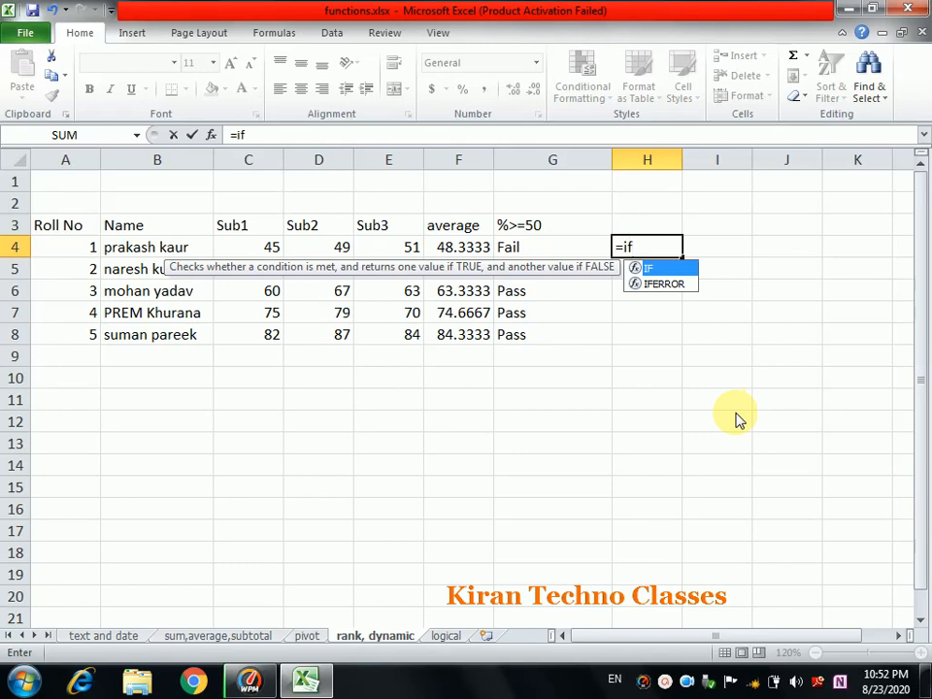
pyautogui.write('(')
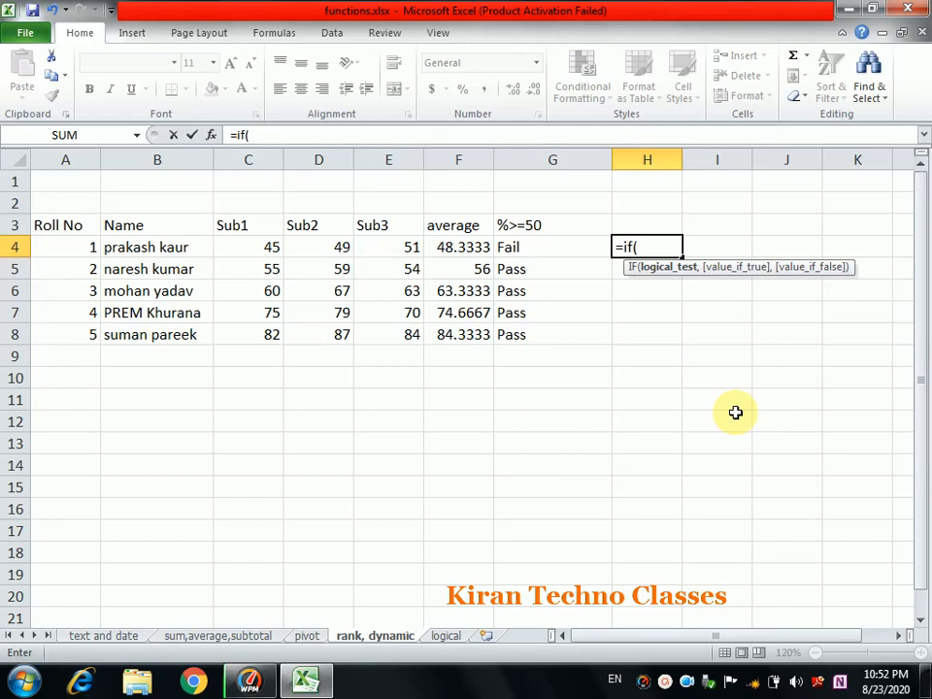
pyautogui.write('f4')
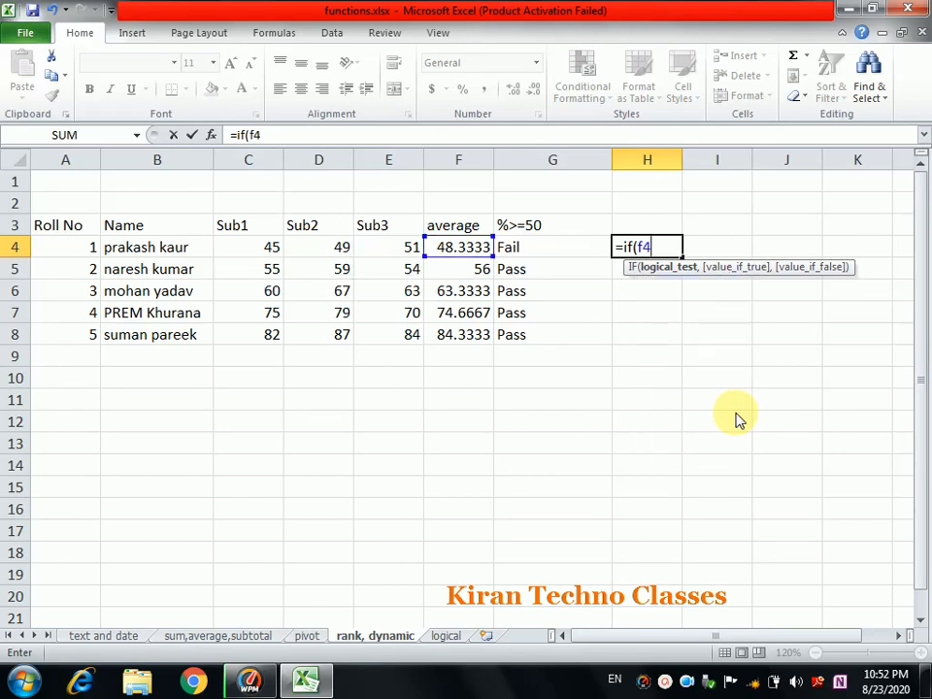
pyautogui.write('>=50')
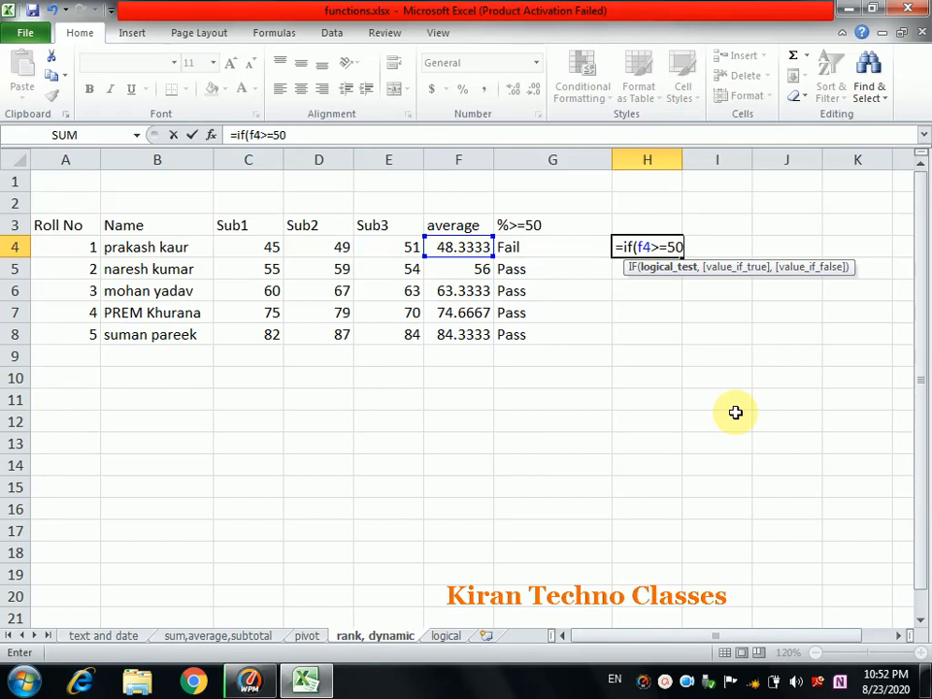
pyautogui.write(',')
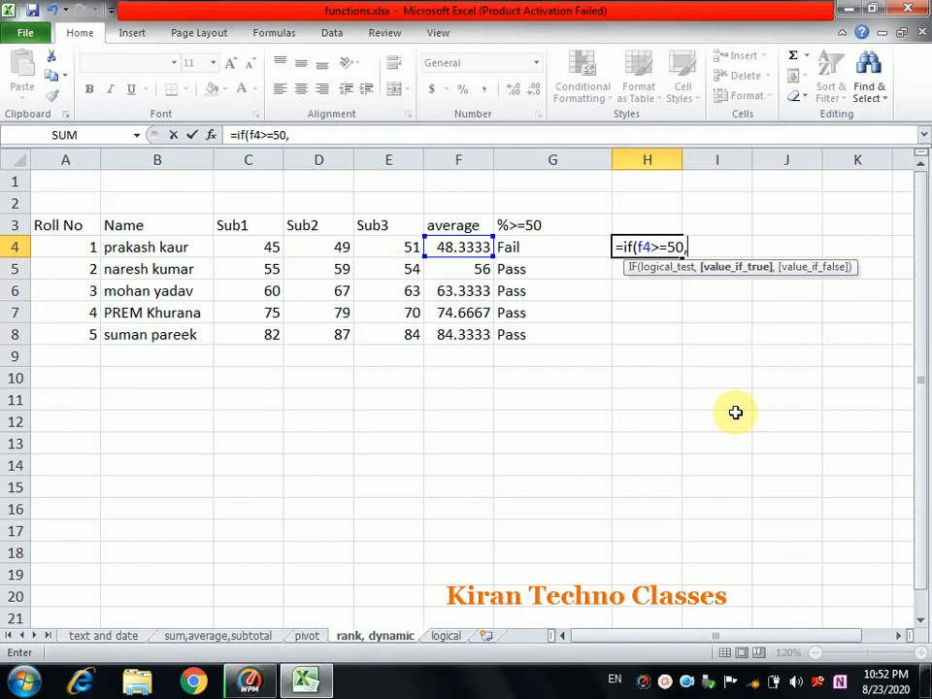
pyautogui.write('"Pass"')
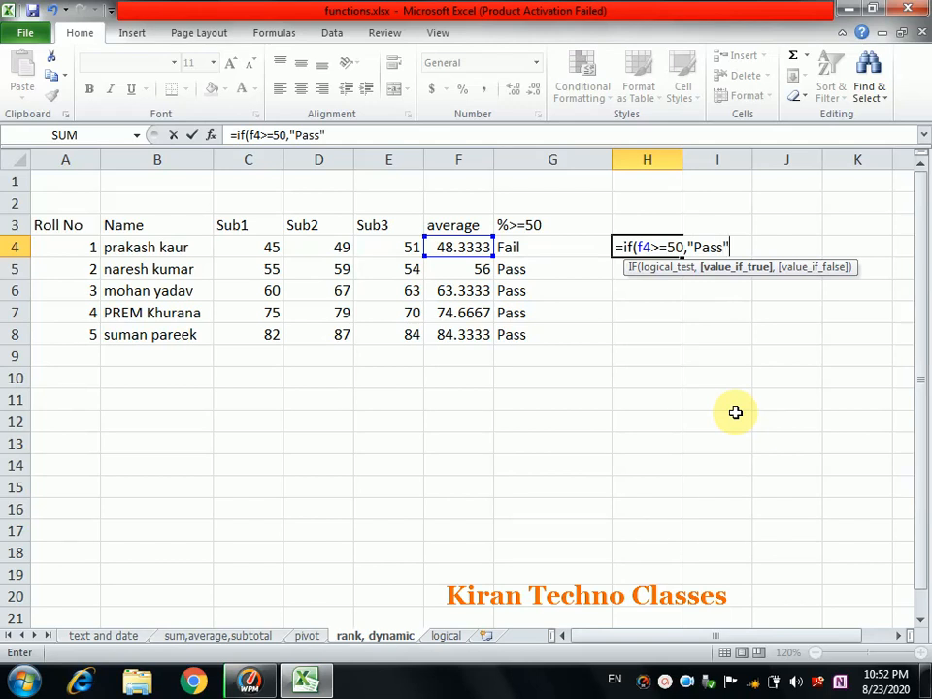
pyautogui.write(',')
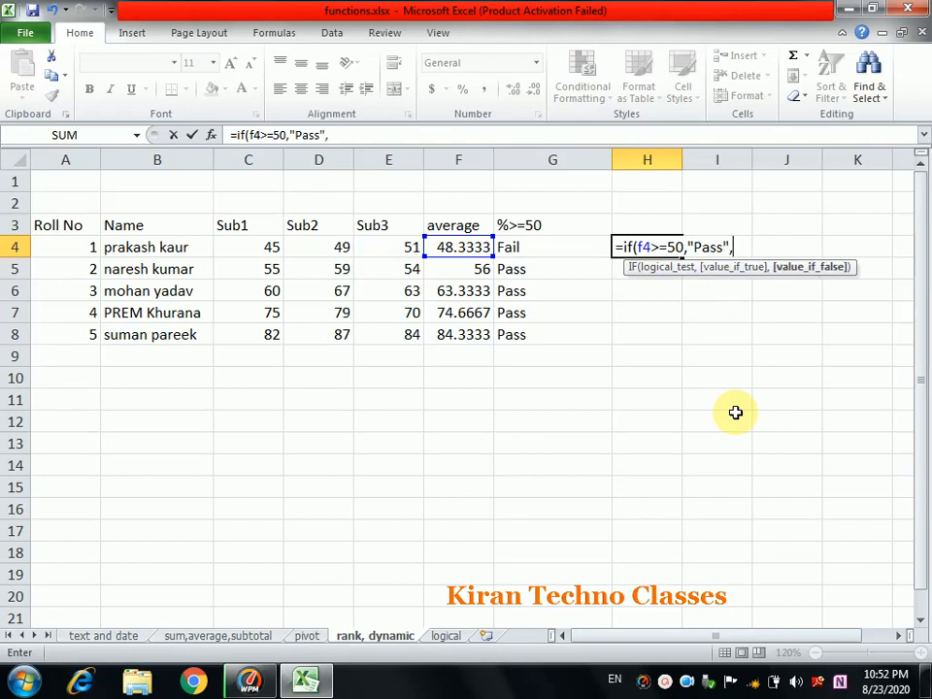
pyautogui.write('"Fail"')
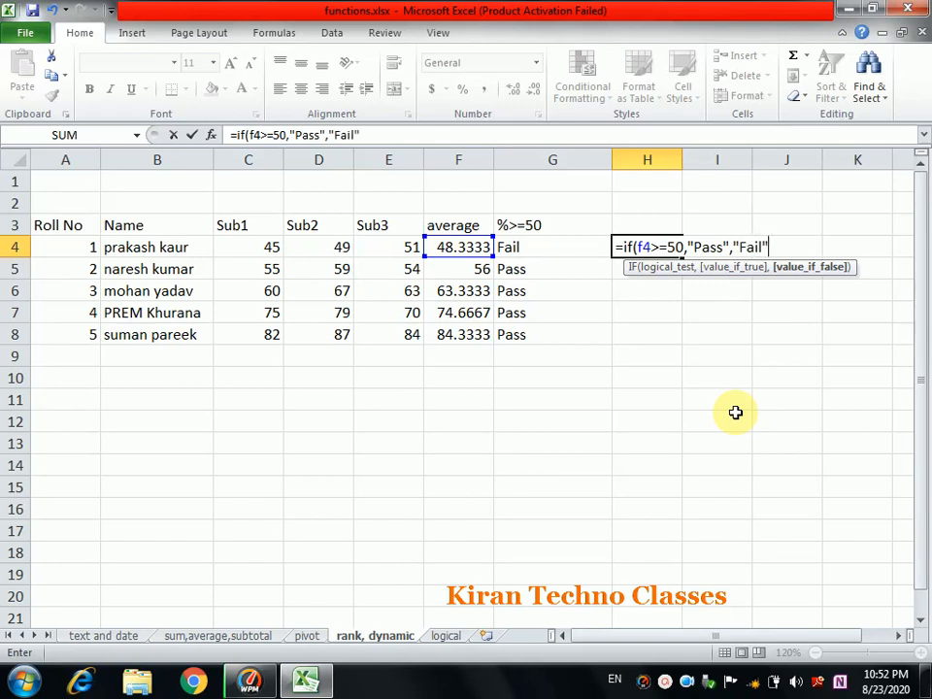
pyautogui.write(')')
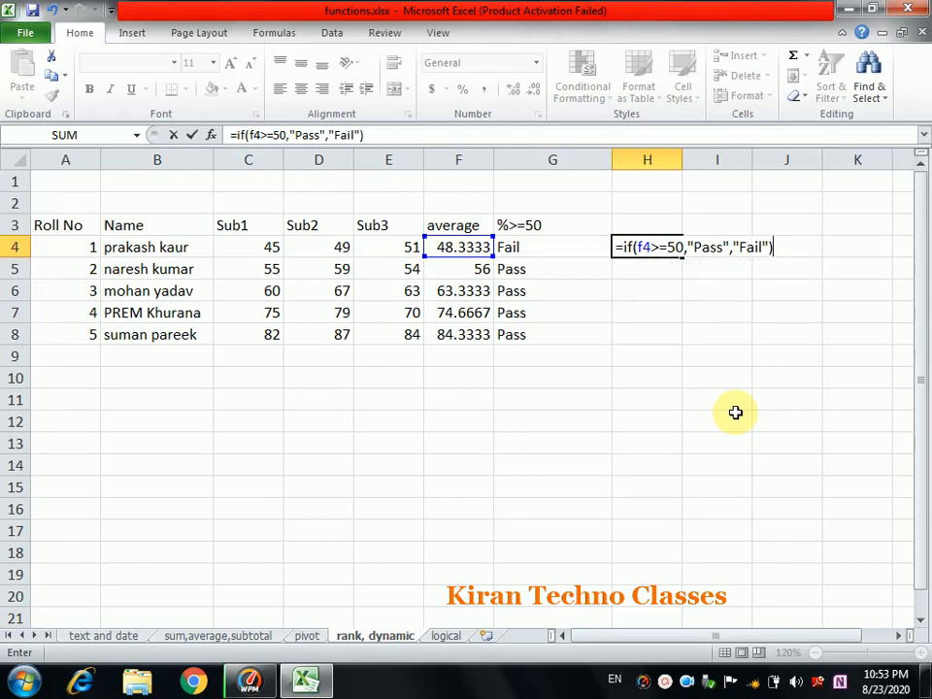
pyautogui.press('Return')
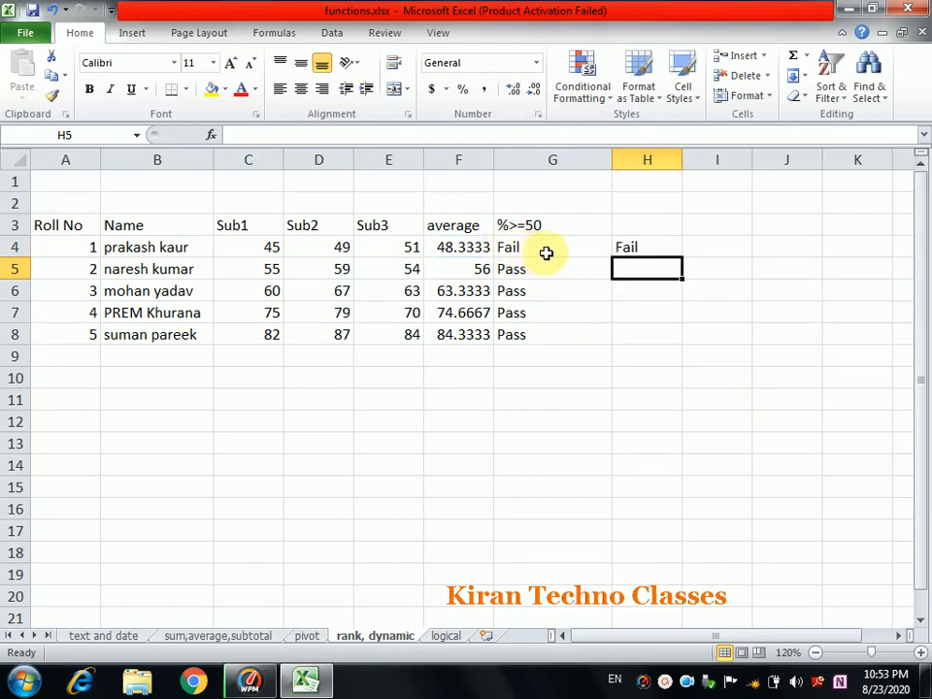
pyautogui.click(631, 246)
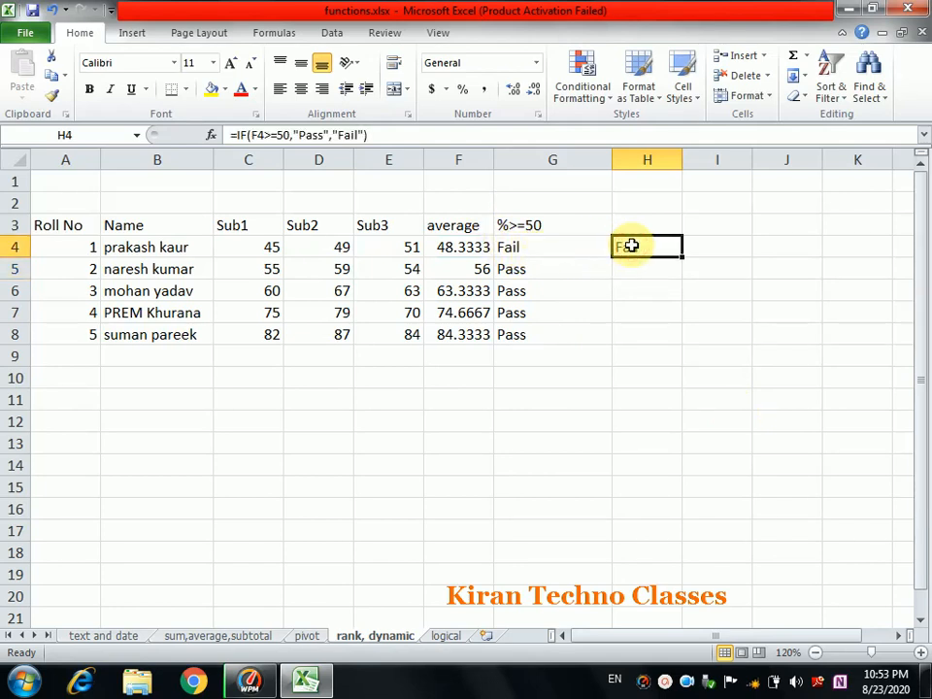
pyautogui.press('Delete')
# Enter the label "if" in G2 above the "%>=50" heading
pyautogui.click(528, 204)
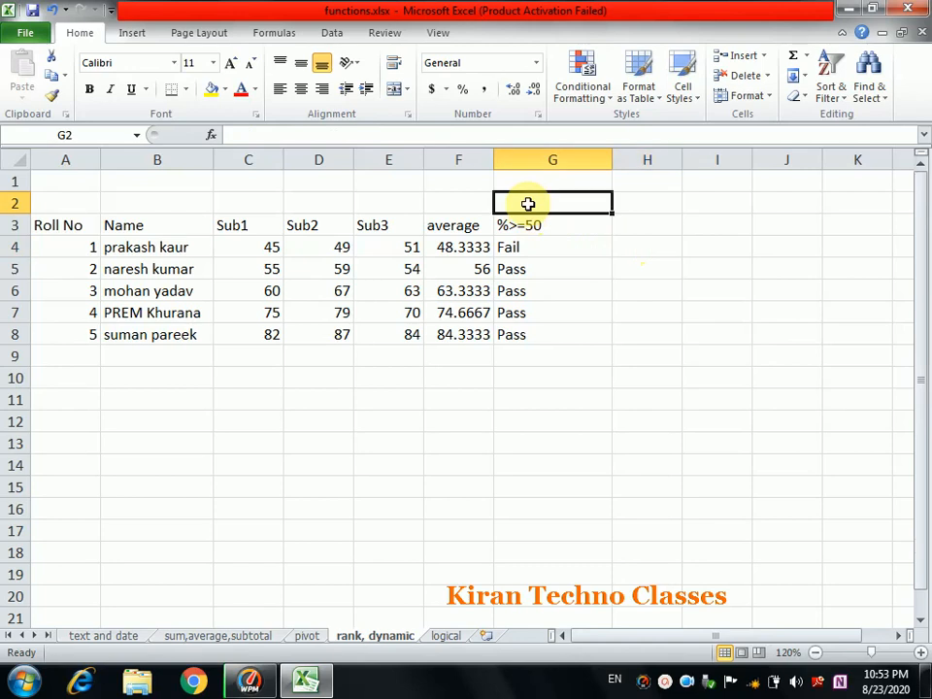
pyautogui.write('if')
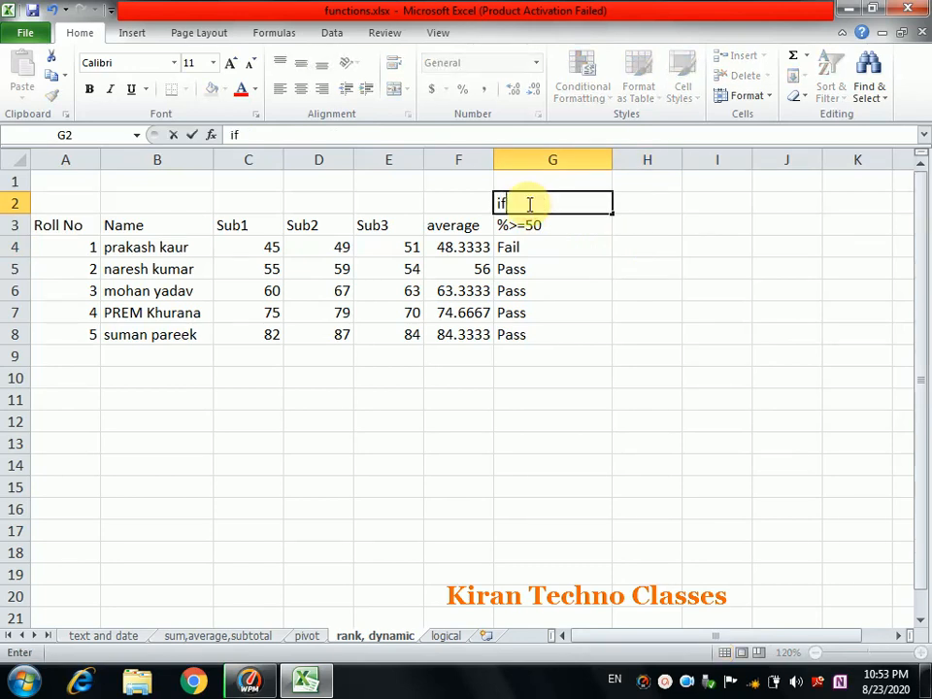
pyautogui.click(641, 207)
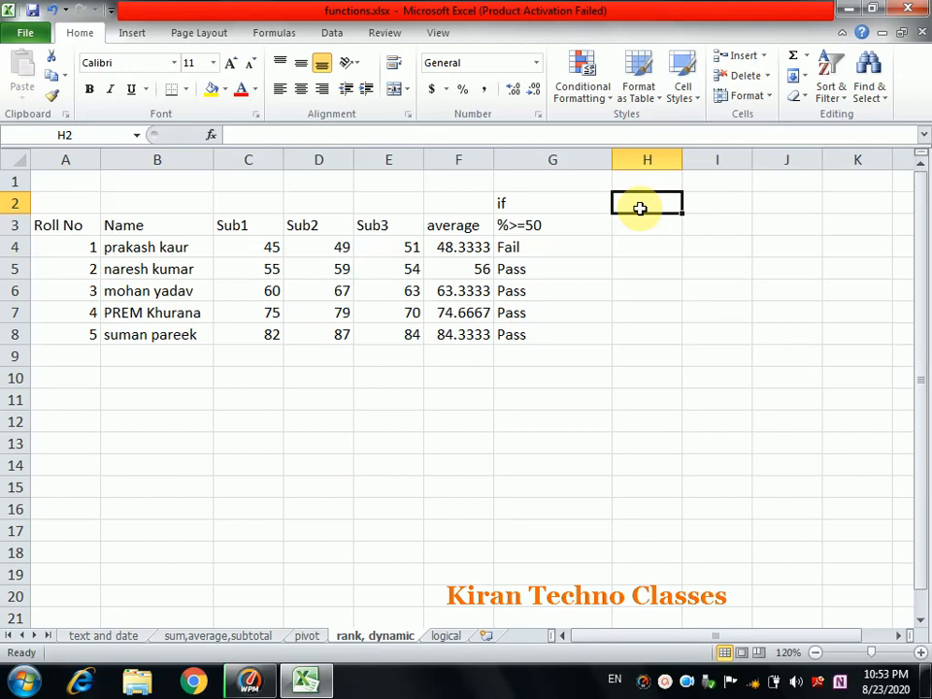
# Enter the label "nested if" in H2 and make row 3 taller with text wrapping on in H3
pyautogui.write('nested if')
pyautogui.press('Return')
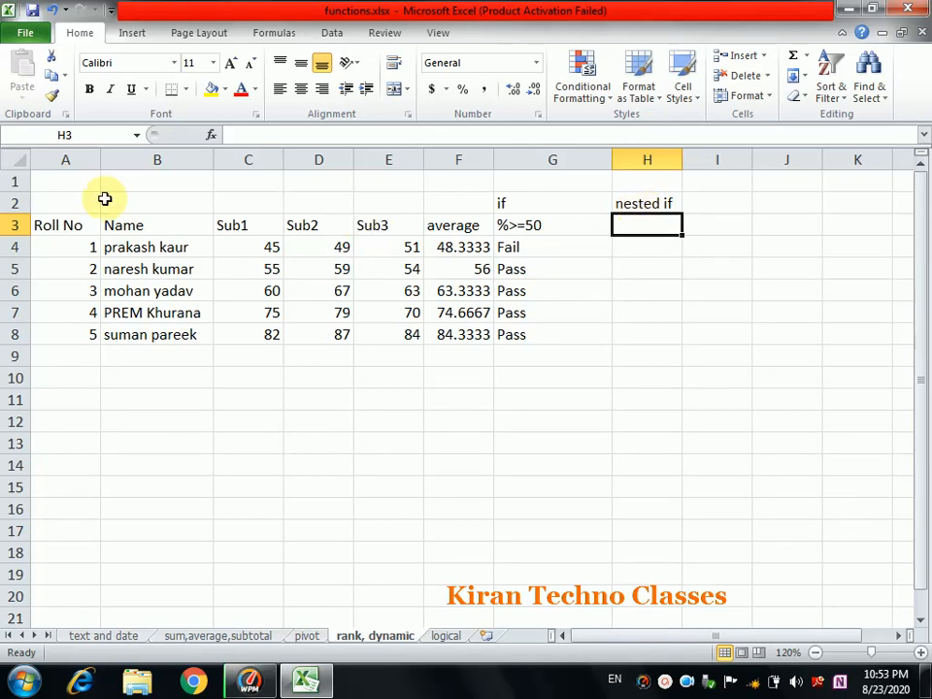
pyautogui.moveTo(16, 235); pyautogui.dragTo(16, 289)
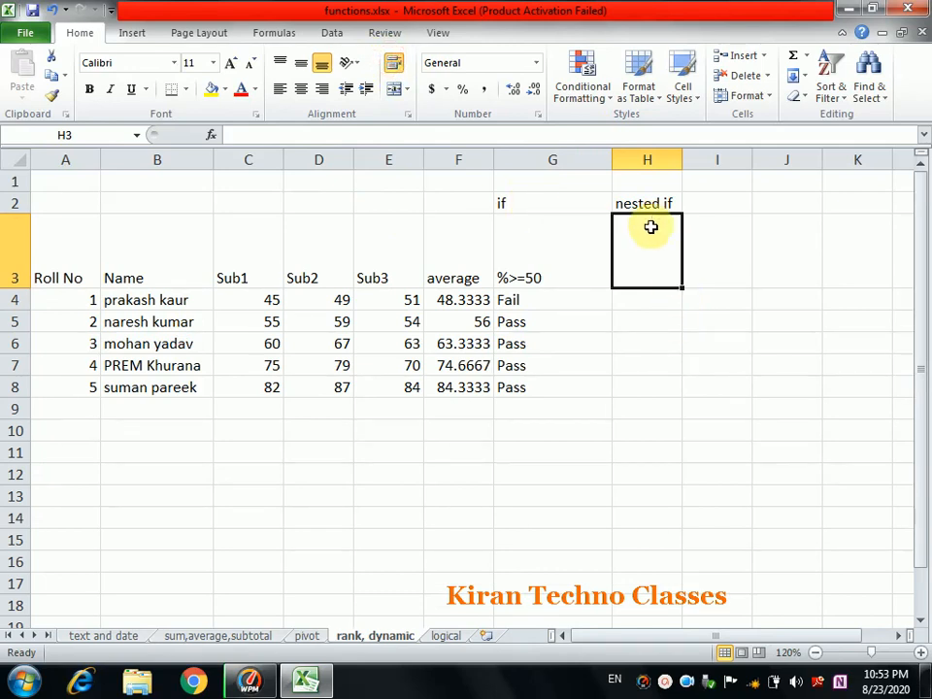
# List the grade criteria "%>=80 A", "%>=70 B" and "%>=60 C" on separate lines in H3
pyautogui.write('%>')
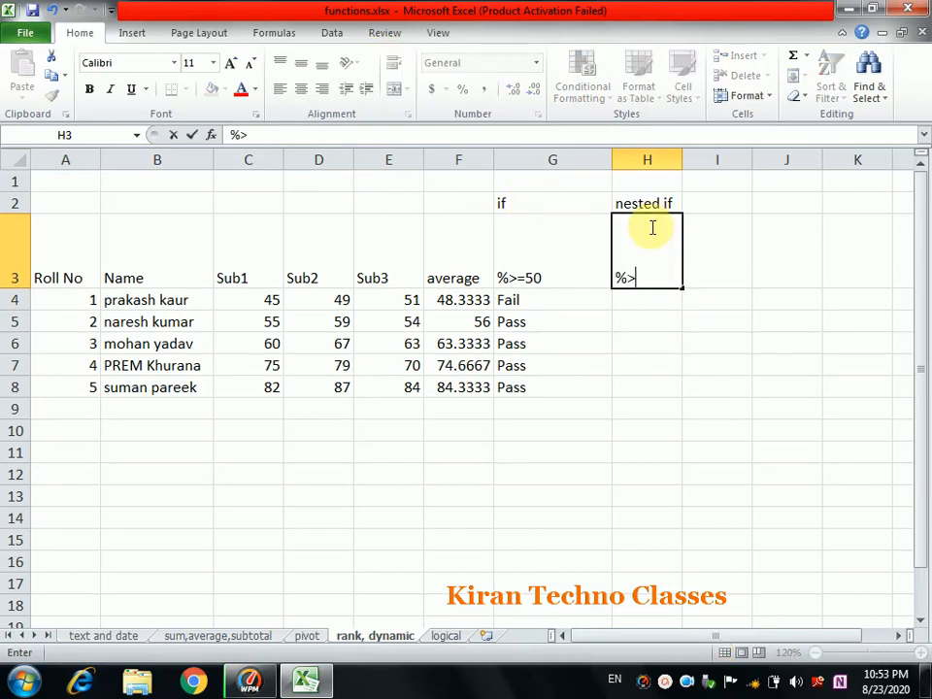
pyautogui.write('=80 A')
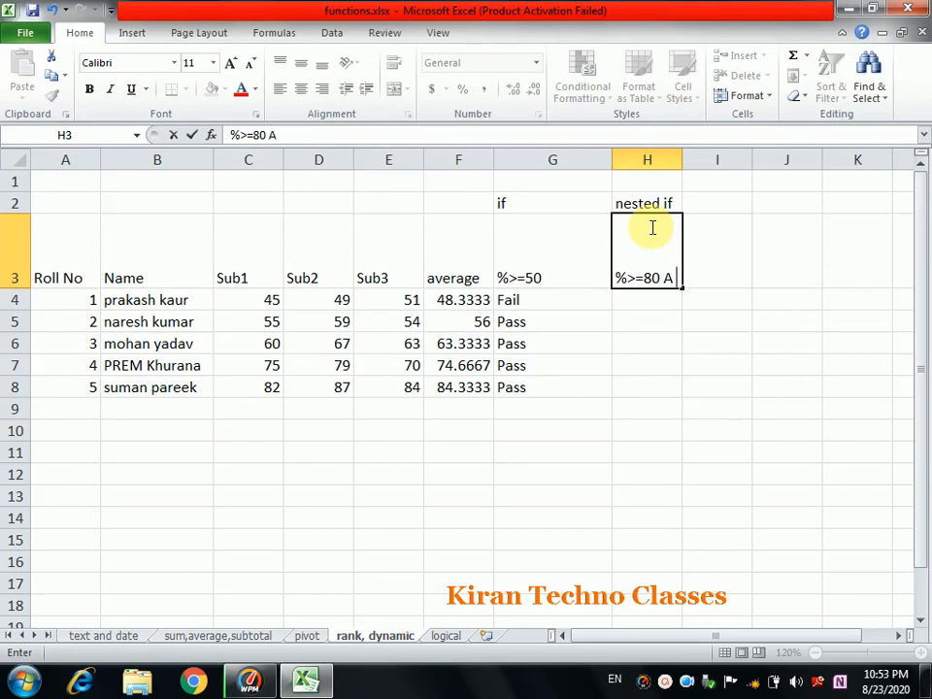
pyautogui.write(' %>=70')
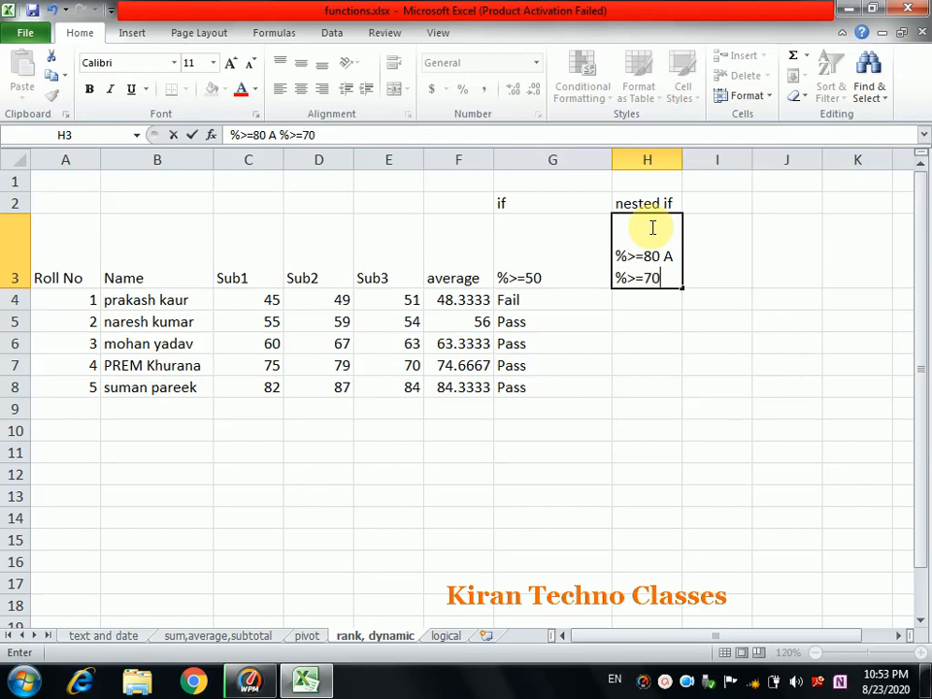
pyautogui.write(' B %')
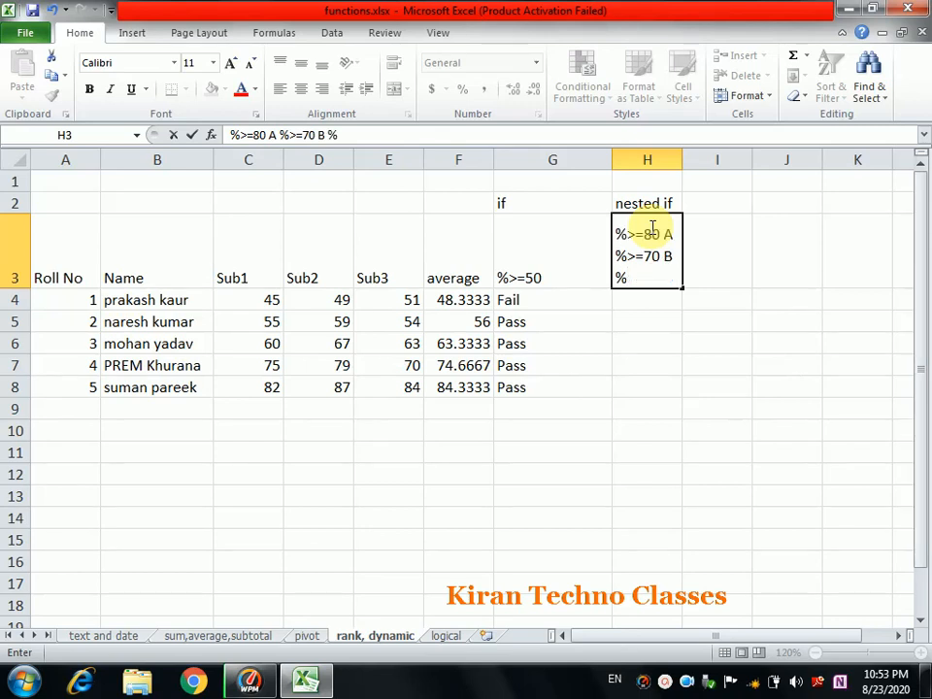
pyautogui.write('>=60,')
pyautogui.press('BackSpace')
pyautogui.write('C')
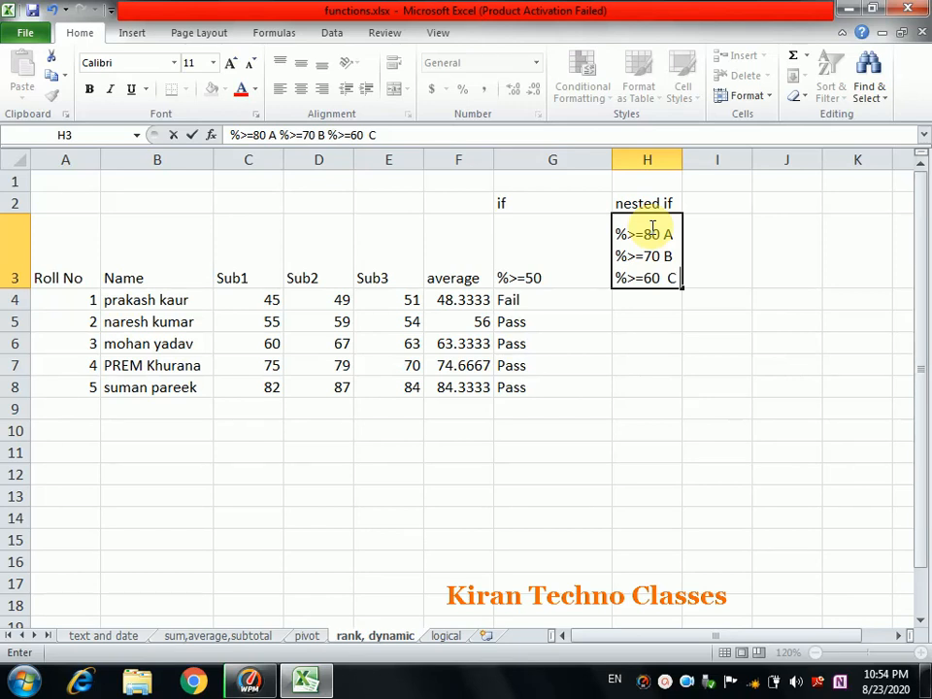
# Revise the grade thresholds in H3 to 70 for A, 60 for B and 50 for C
pyautogui.press('BackSpace')
pyautogui.press('BackSpace')
pyautogui.press('BackSpace')
pyautogui.press('BackSpace')
pyautogui.press('BackSpace')
pyautogui.press('BackSpace')
pyautogui.write('50 C')
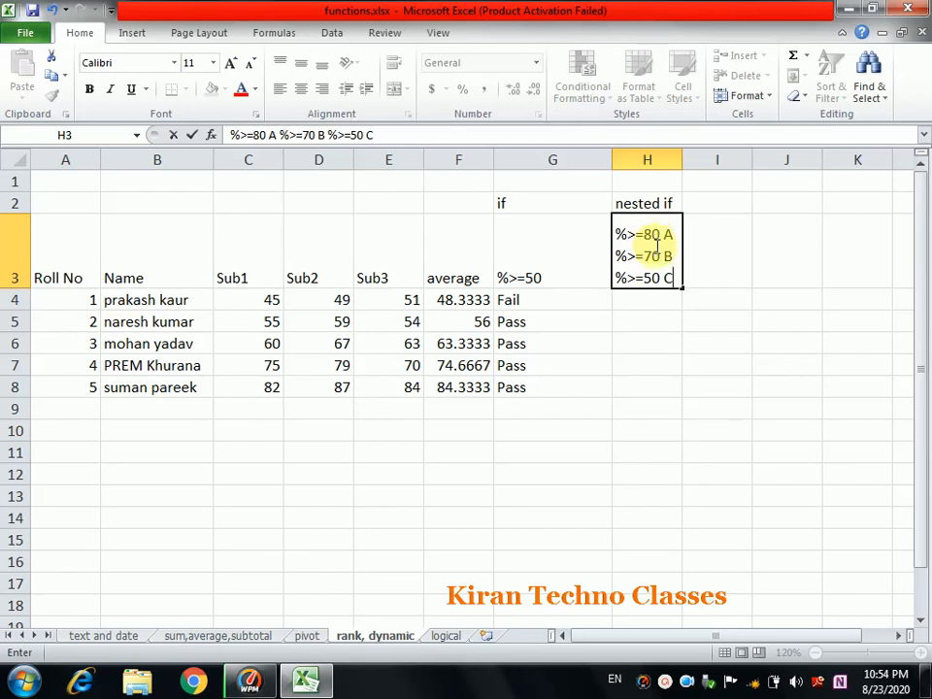
pyautogui.click(652, 255)
pyautogui.press('BackSpace')
pyautogui.write('6')
pyautogui.click(657, 235)
pyautogui.press('BackSpace')
pyautogui.write('7')
pyautogui.press('BackSpace')
pyautogui.press('BackSpace')
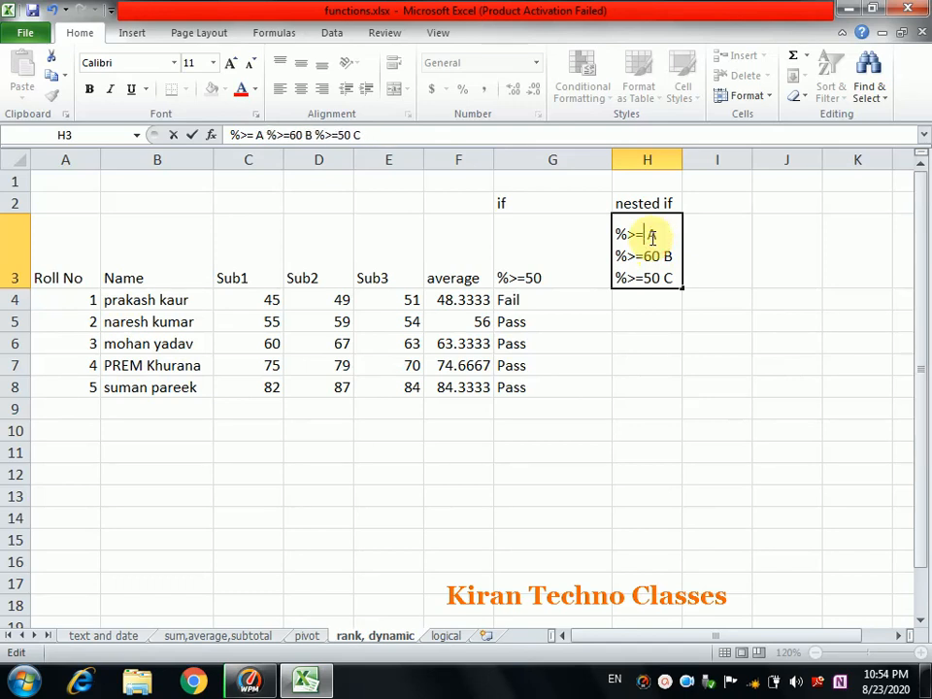
pyautogui.write('70')
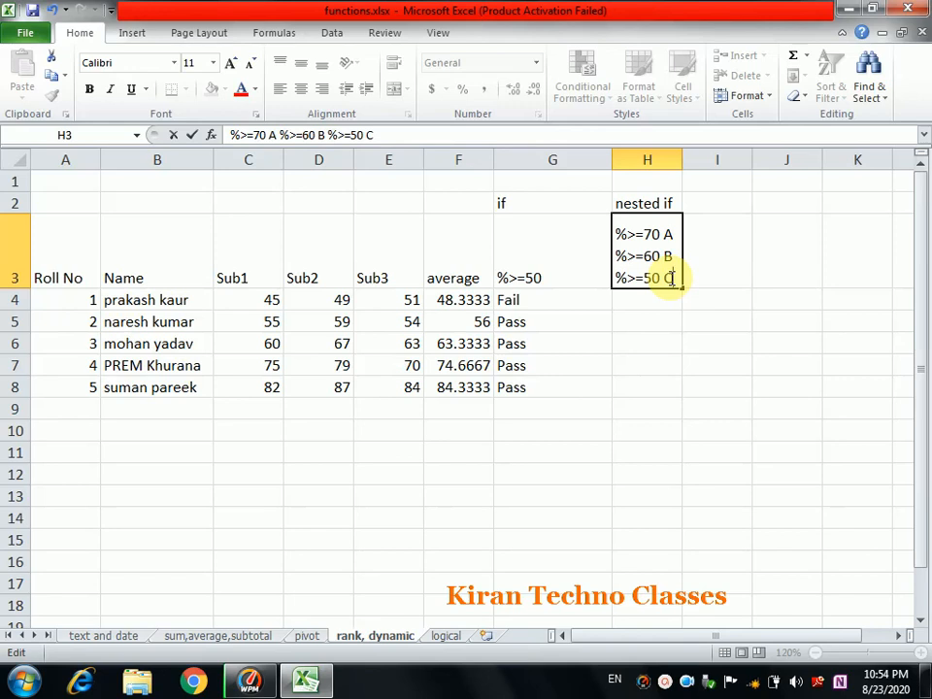
# Add the line "%<50 Fail" to the criteria in H3 and heighten row 3 to fit all four lines
pyautogui.hotkey('alt', 'Return')
pyautogui.write('%<50 Fail')
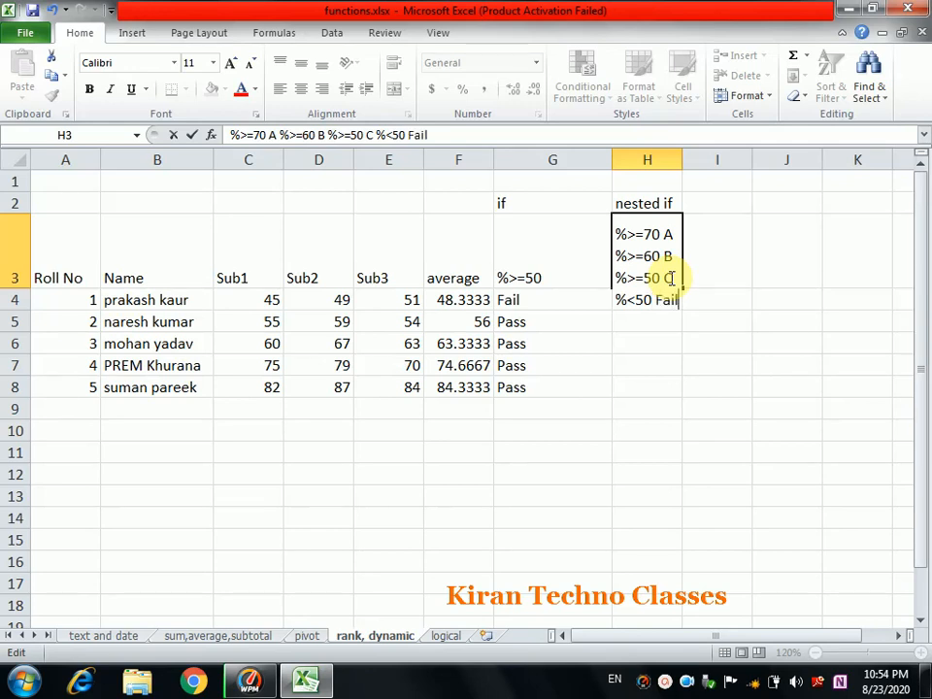
pyautogui.press('Return')
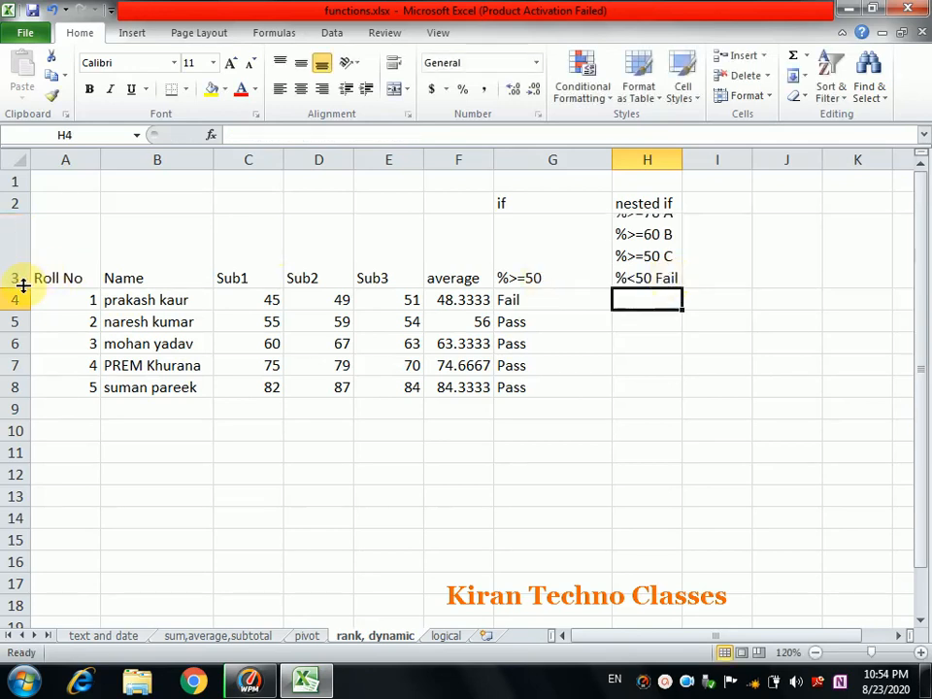
pyautogui.moveTo(18, 287); pyautogui.dragTo(19, 321)
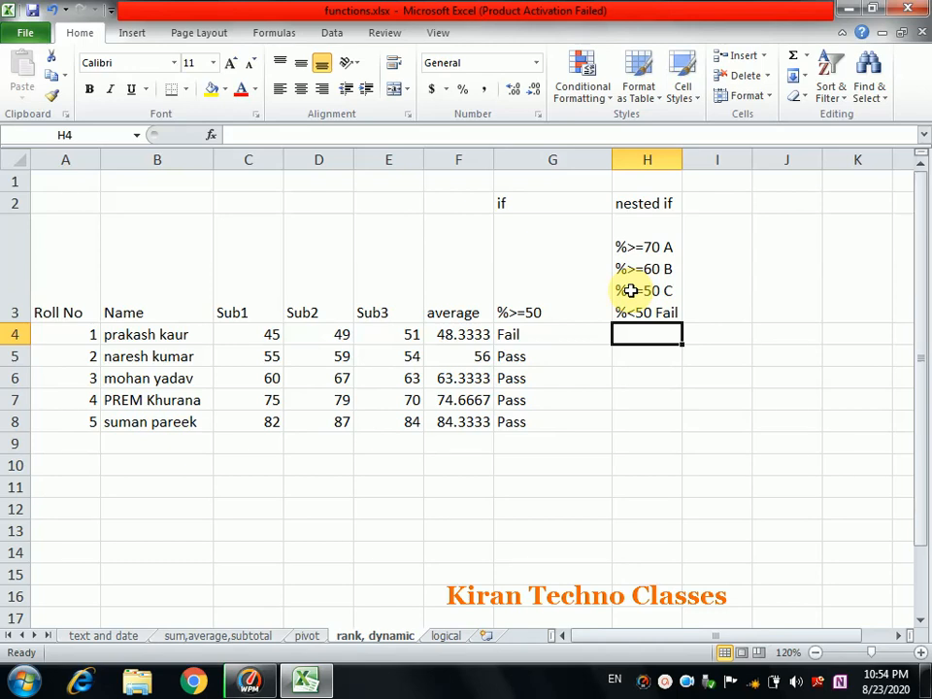
pyautogui.write('=')
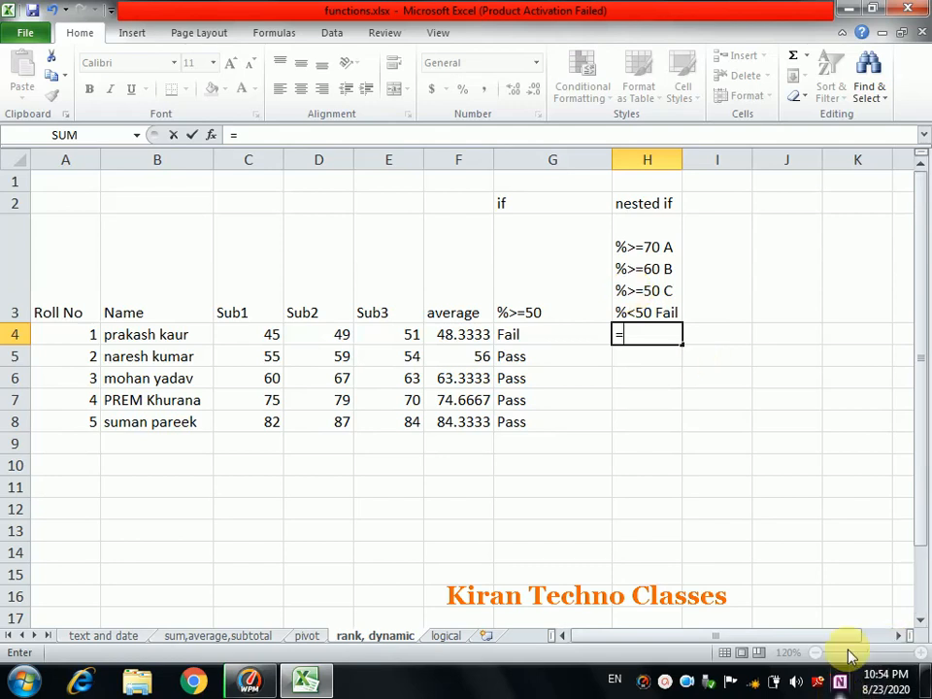
pyautogui.press('Escape')
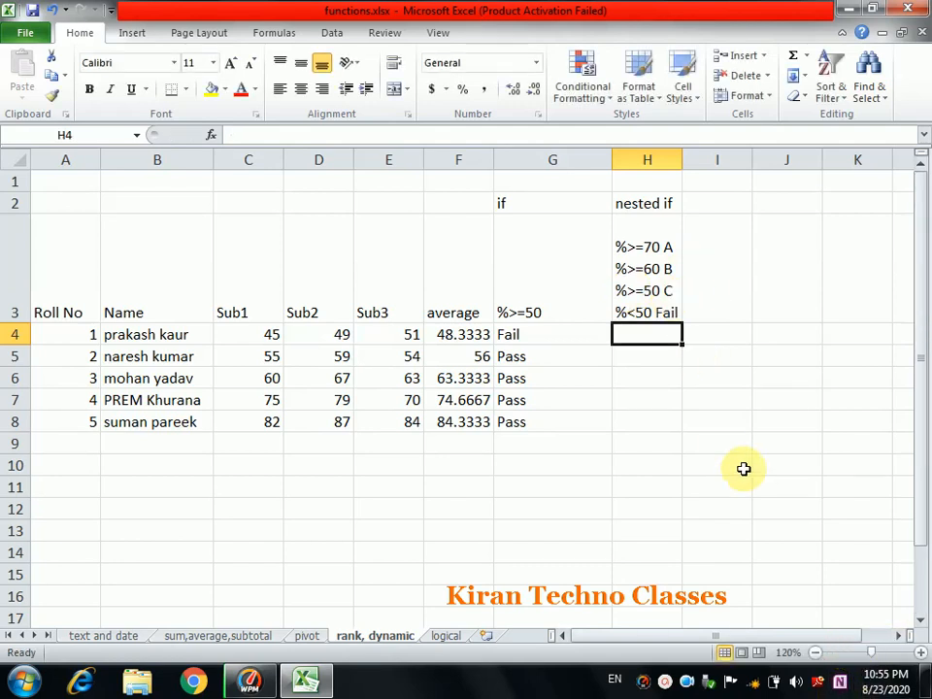
pyautogui.click(735, 463)
pyautogui.click(649, 336)
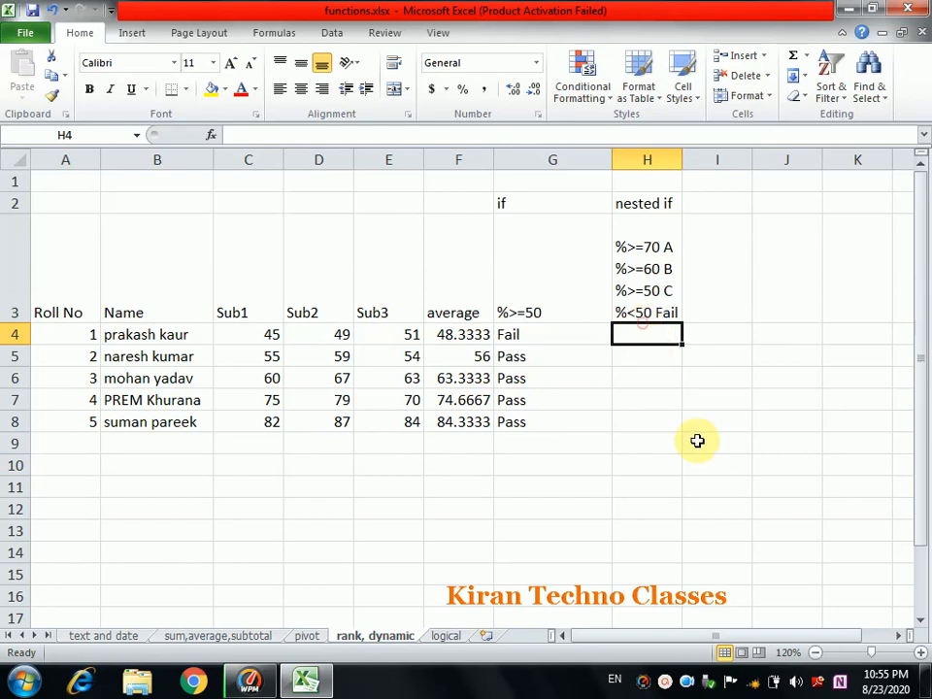
# Begin a nested IF formula in H4 that returns "A" when F4>=70, leaving its false argument open
pyautogui.click(921, 656)
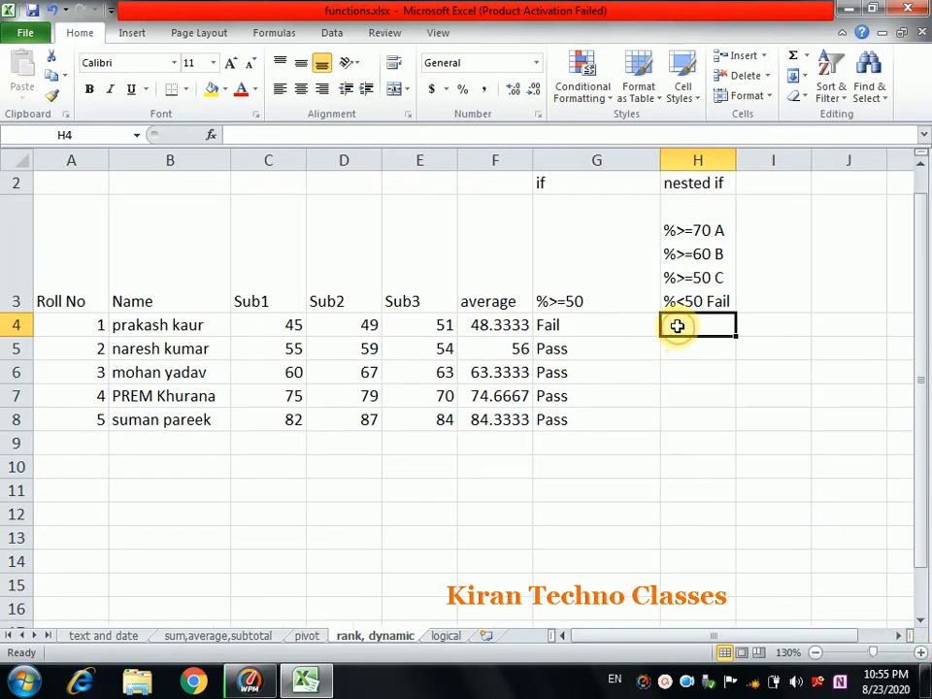
pyautogui.write('=')
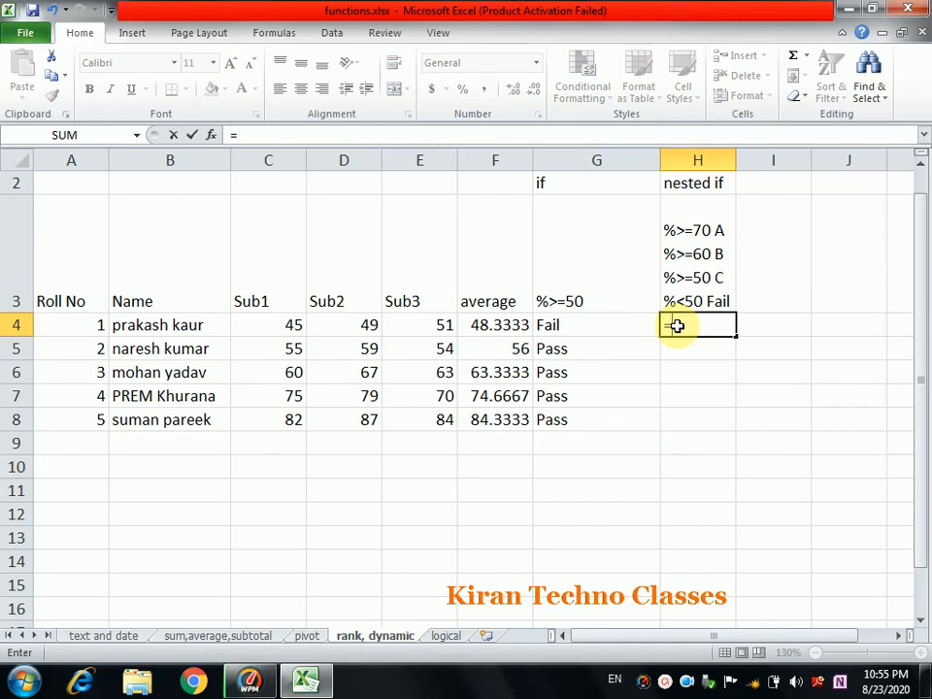
pyautogui.write('if')
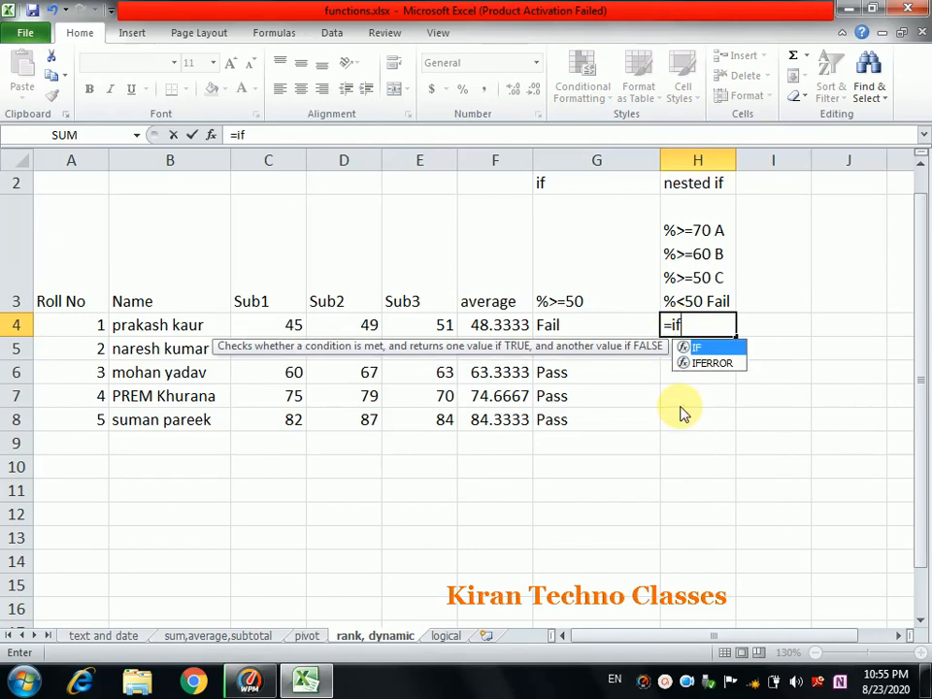
pyautogui.write('(')
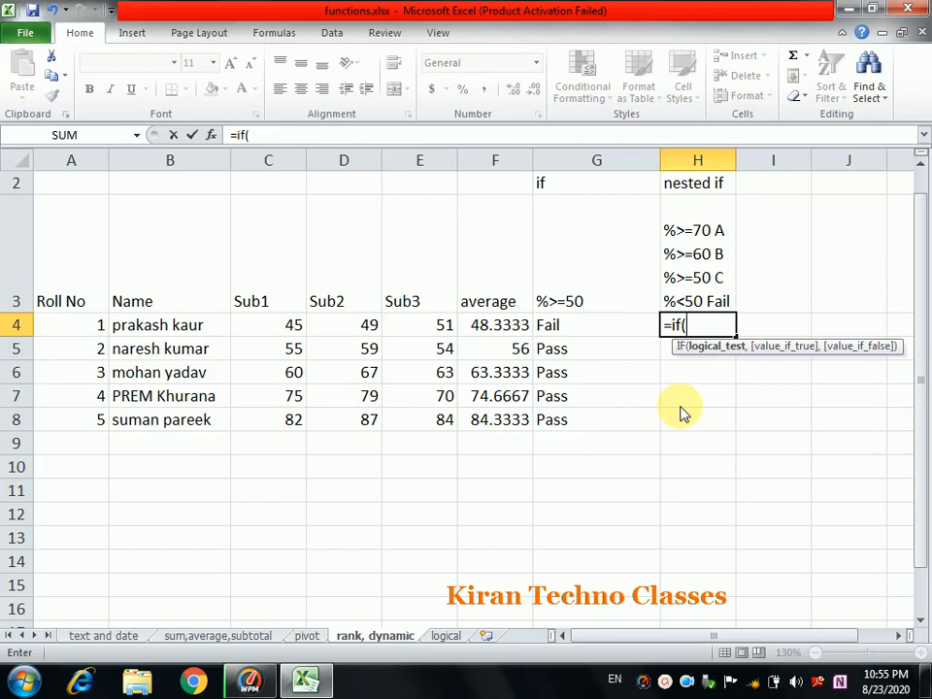
pyautogui.write('f4')
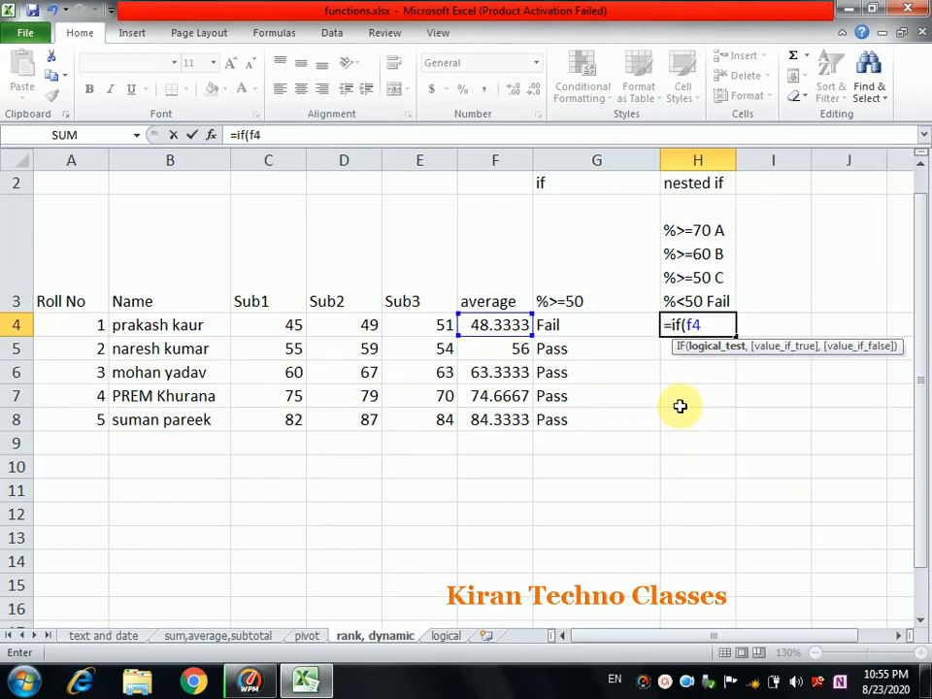
pyautogui.write('>=70,"')
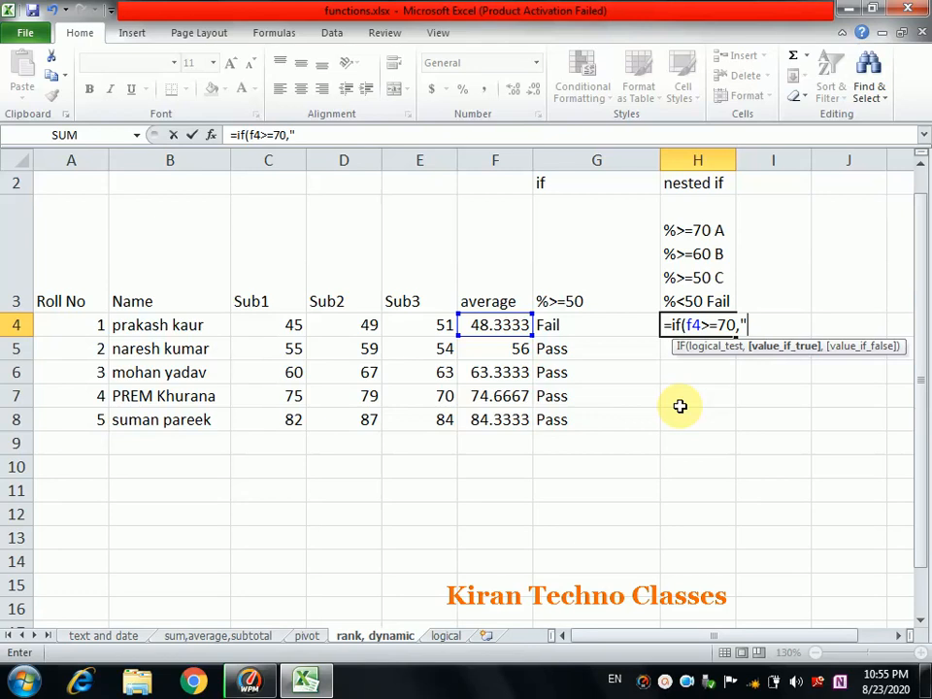
pyautogui.write('A",')
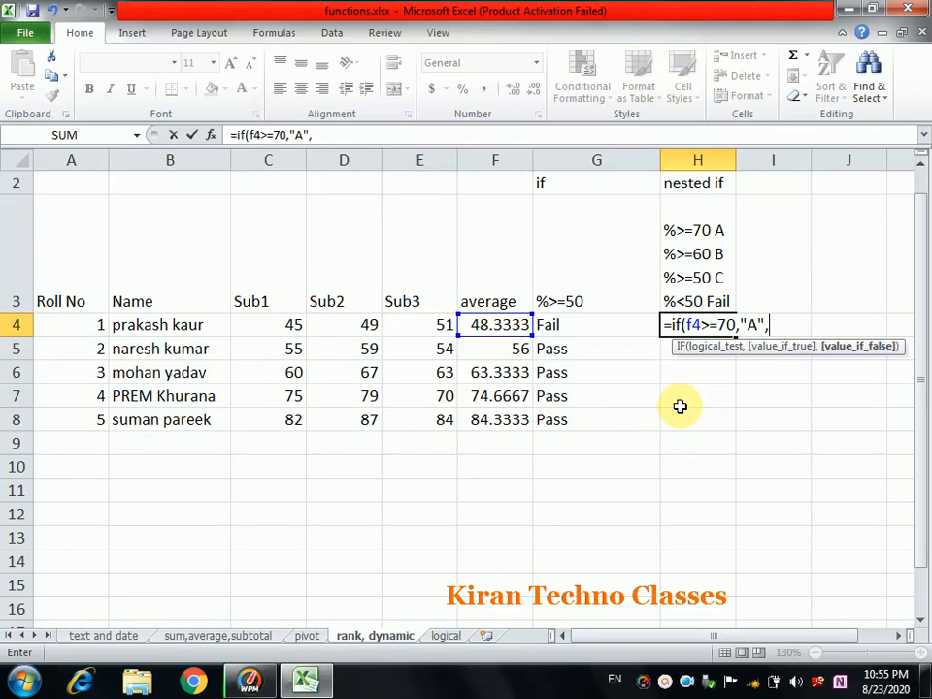
# Nest a second IF as the false argument of the H4 formula, returning "B" when F4>=60
pyautogui.write('if')
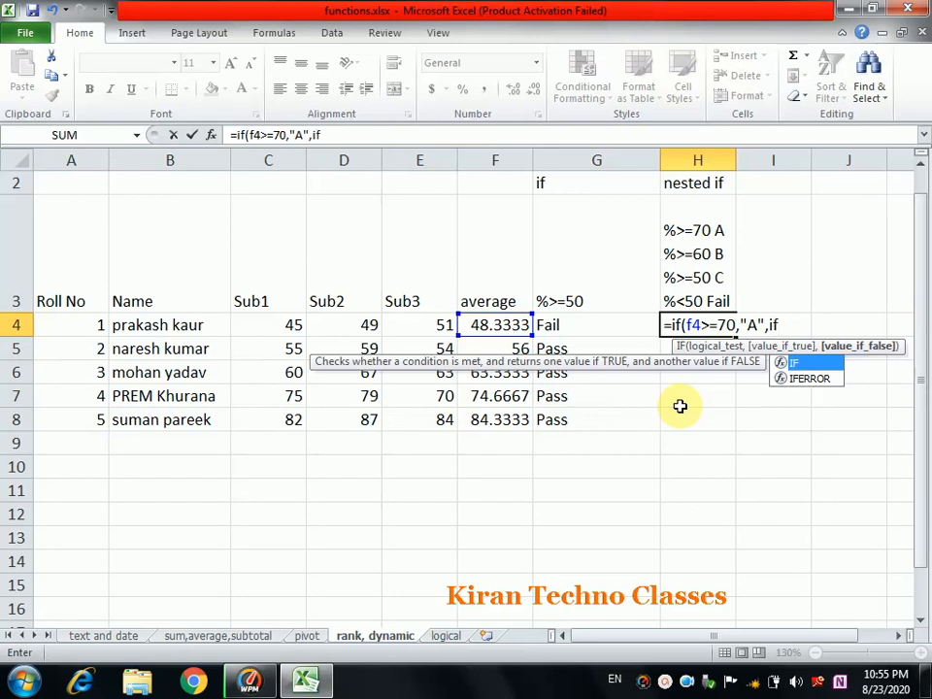
pyautogui.write('(')
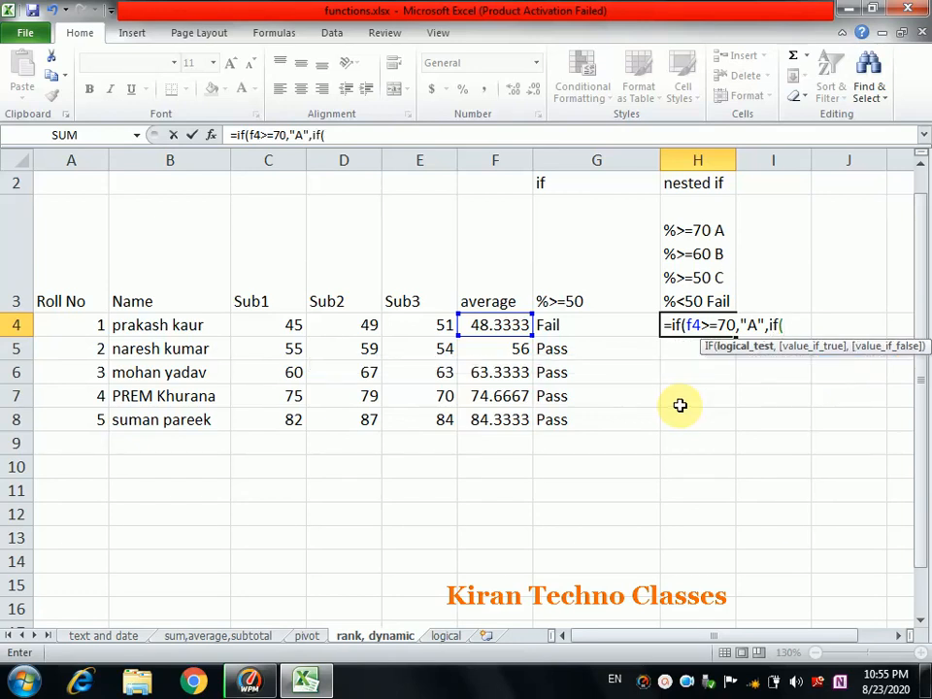
pyautogui.write('f')
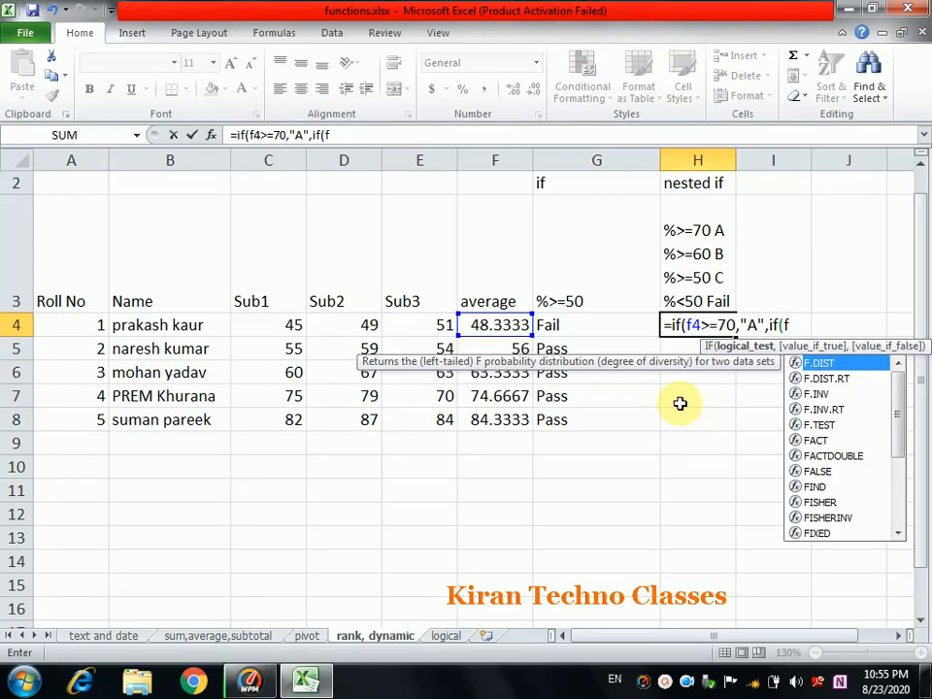
pyautogui.write('4>=')
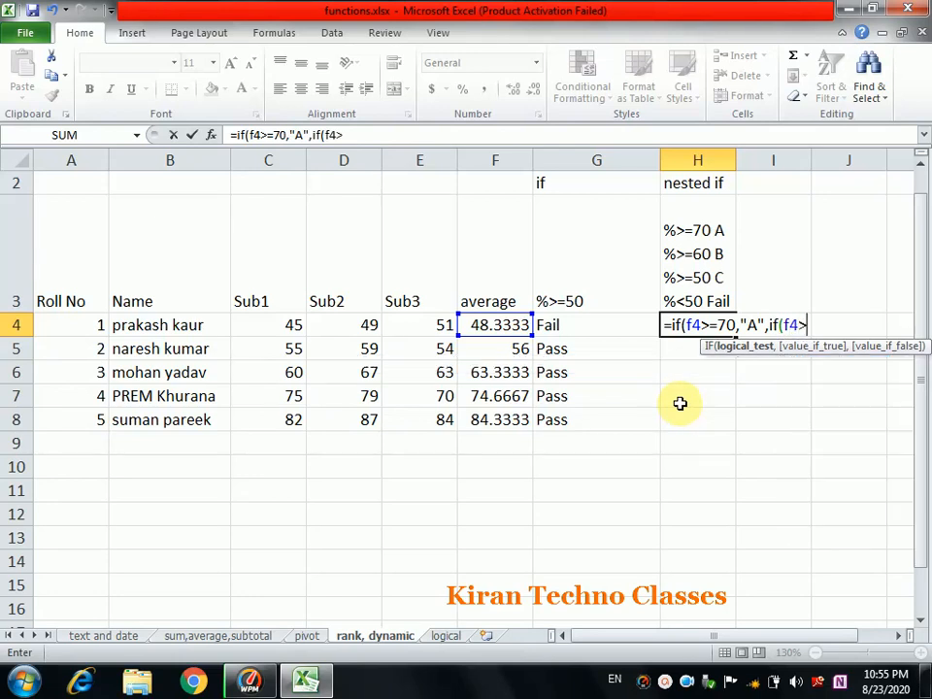
pyautogui.write('60,')
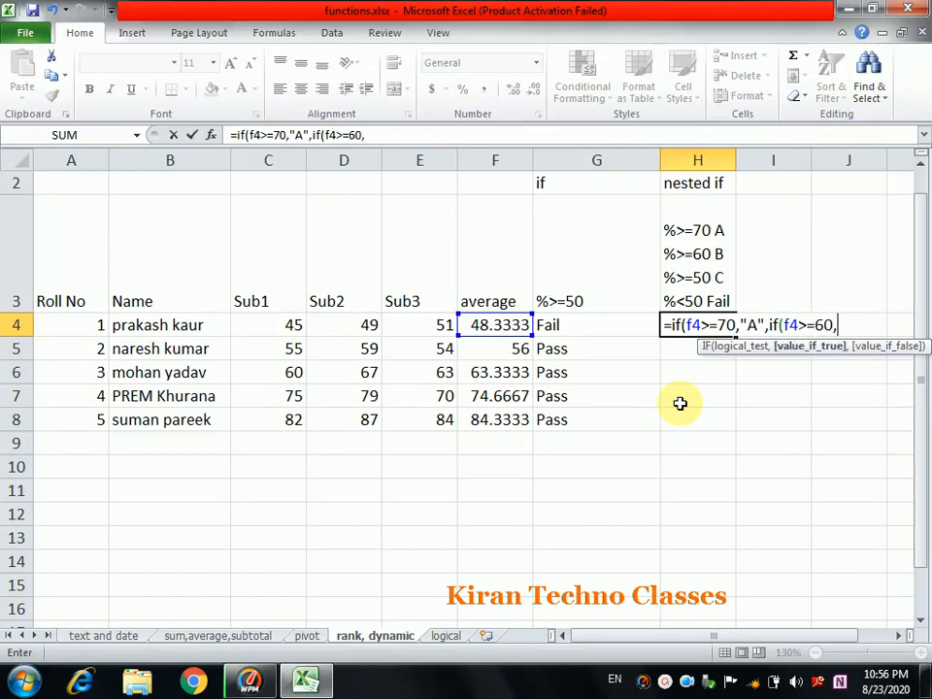
pyautogui.write('"')
pyautogui.write('B')
pyautogui.write(',')
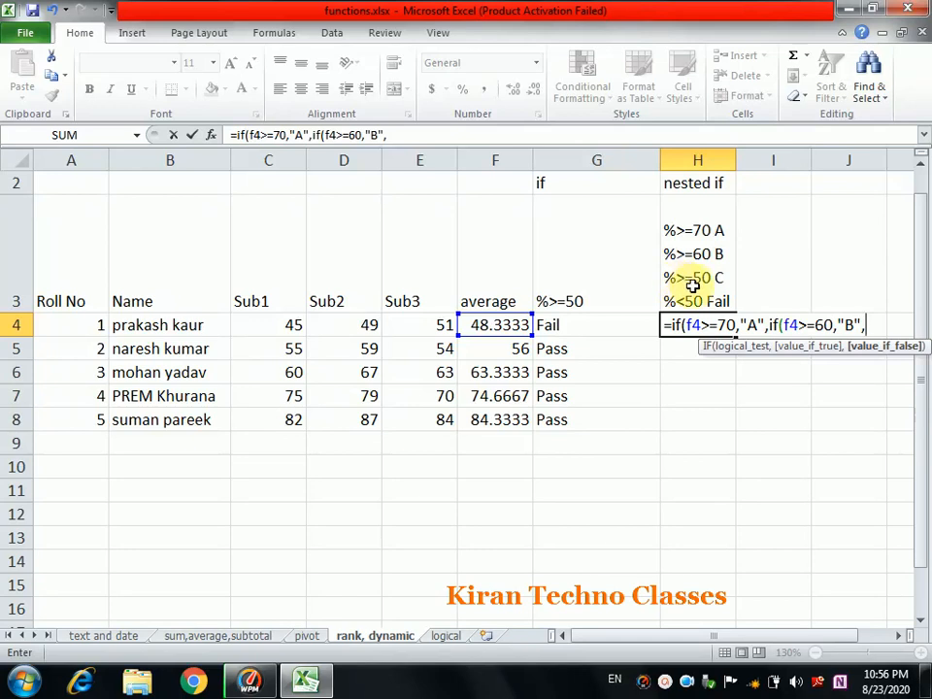
# Nest a third IF as the false argument of the H4 formula, returning "C" when F4>=50
pyautogui.write('if')
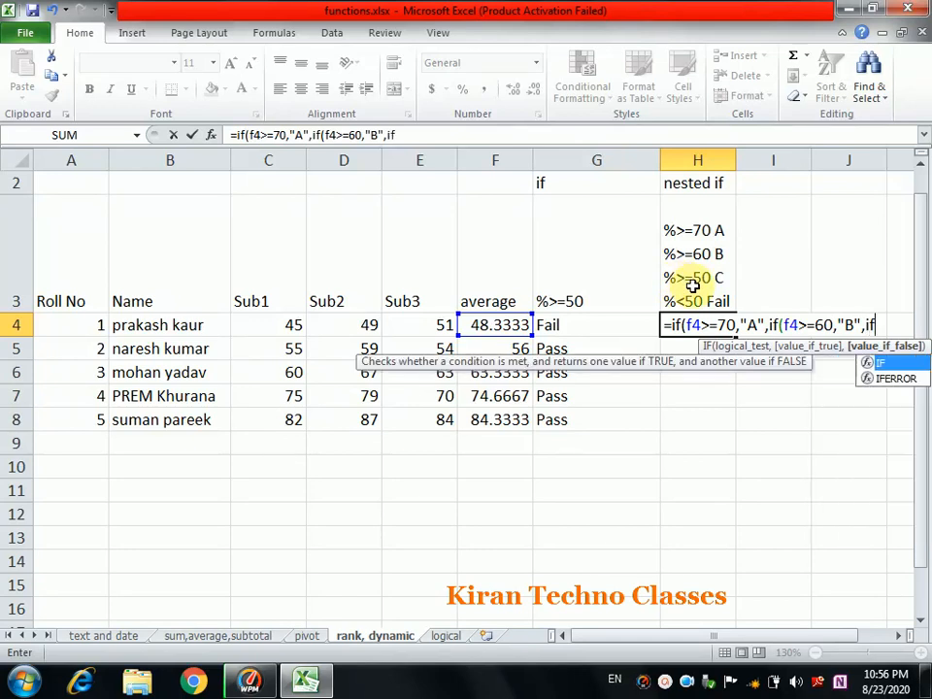
pyautogui.write('(')
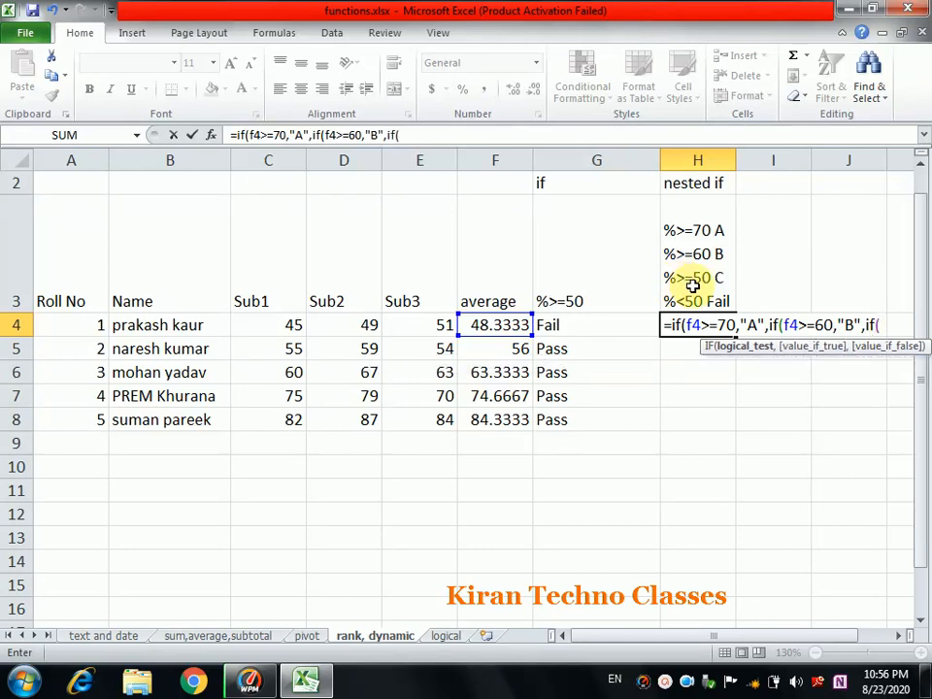
pyautogui.write('f4')
pyautogui.write('>')
pyautogui.write('=5')
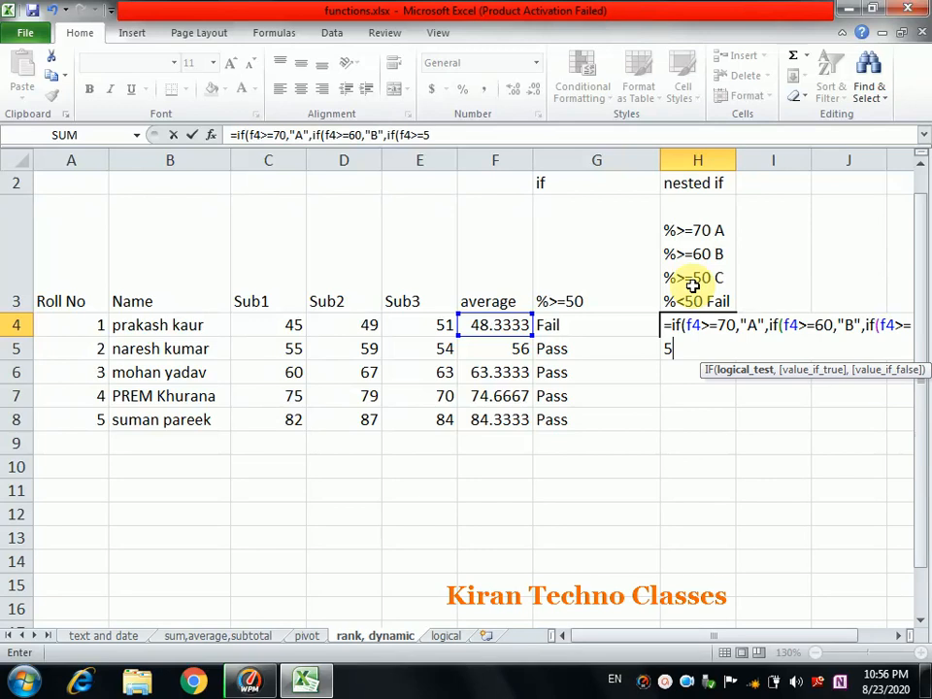
pyautogui.write('0,')
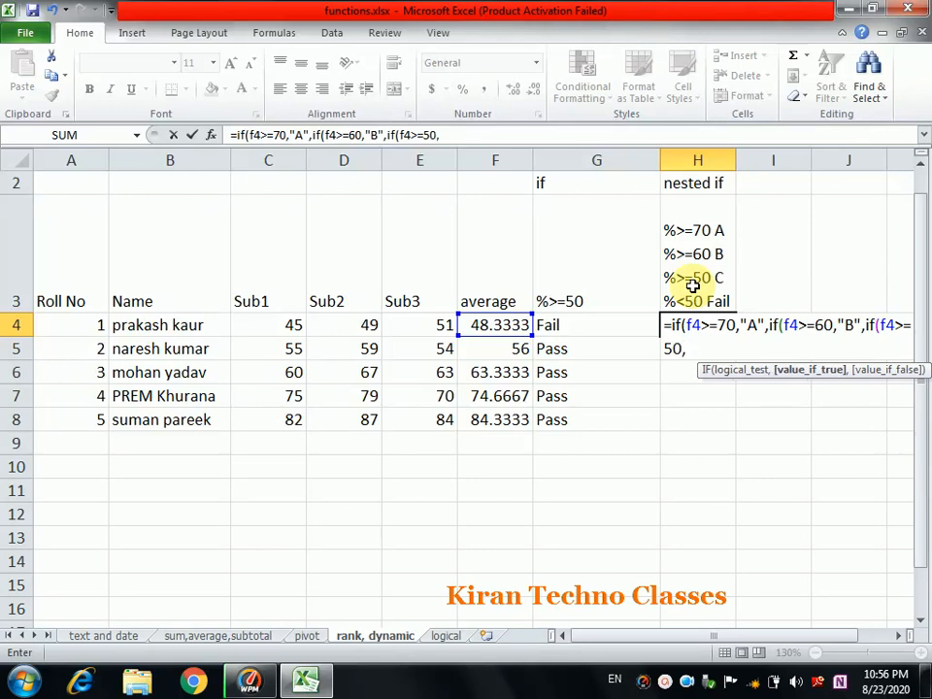
pyautogui.write('"C",')
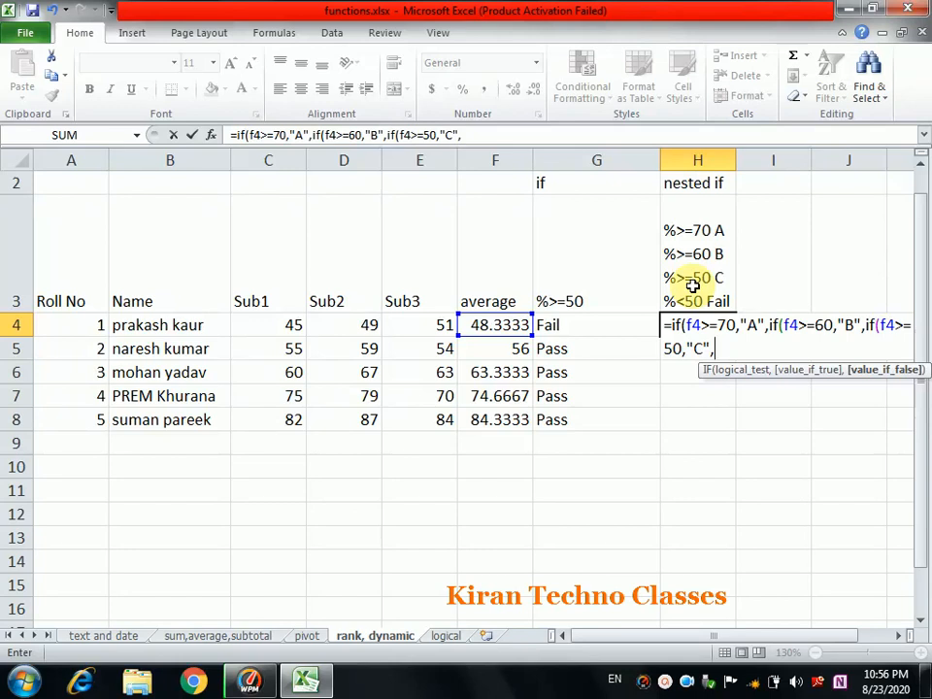
# Finish the H4 formula with "Fail" as the last false argument, close all three IFs and enter it
pyautogui.write('"Fail"')
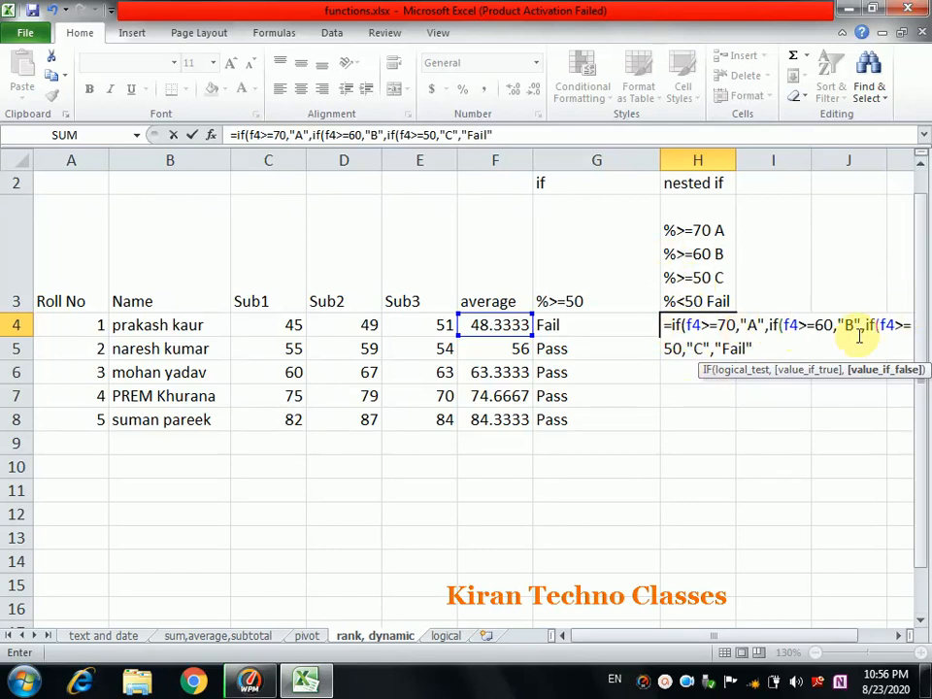
pyautogui.write(')')
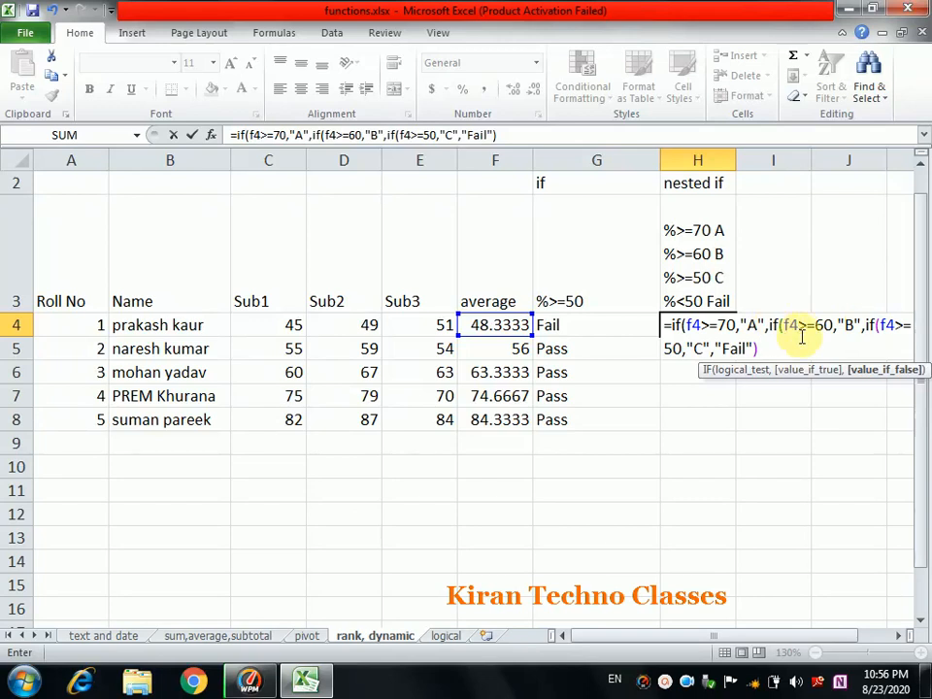
pyautogui.write(')')
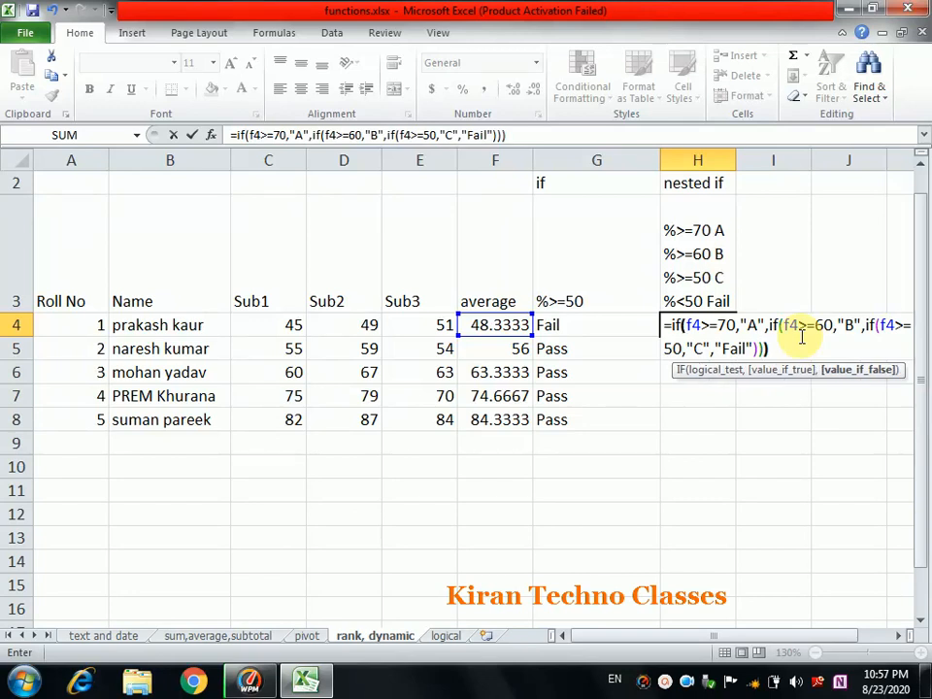
pyautogui.write(')')
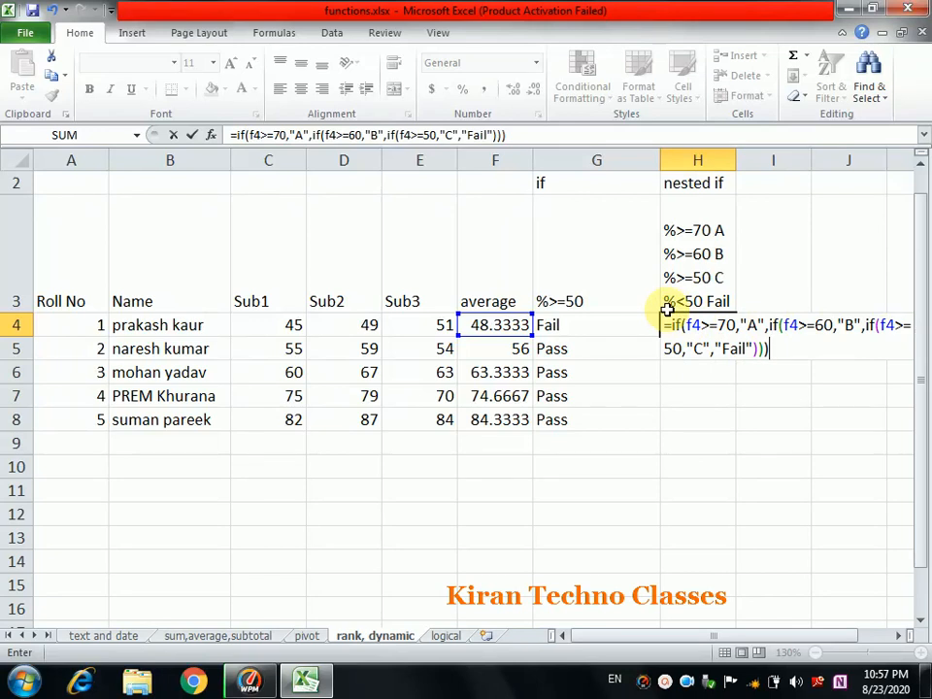
pyautogui.press('Return')
# Fill the nested IF formula from H4 down to H8 to grade every student
pyautogui.click(697, 322)
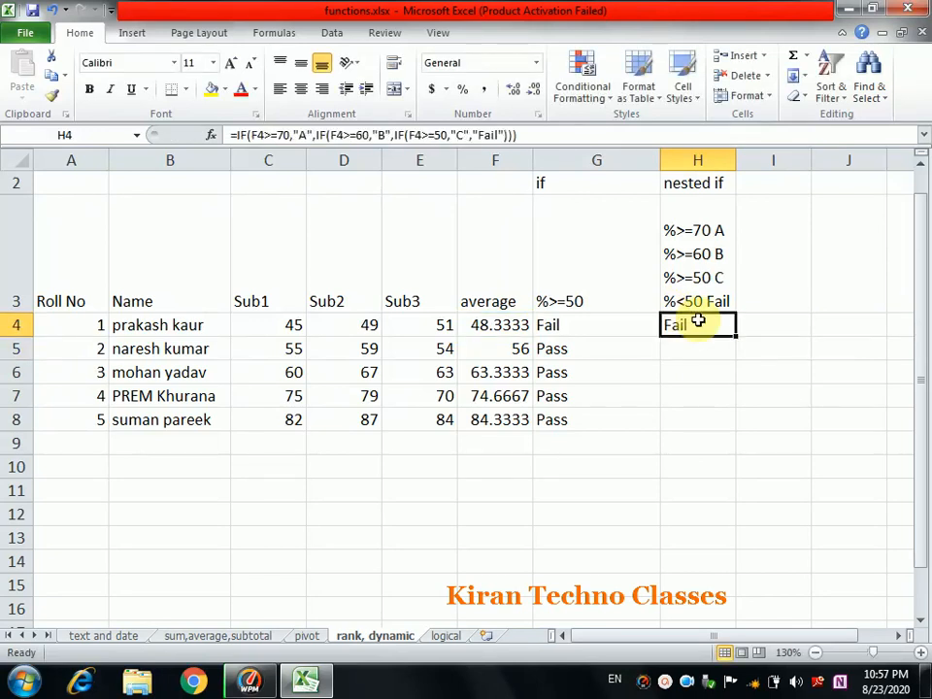
pyautogui.moveTo(738, 336); pyautogui.dragTo(735, 432)
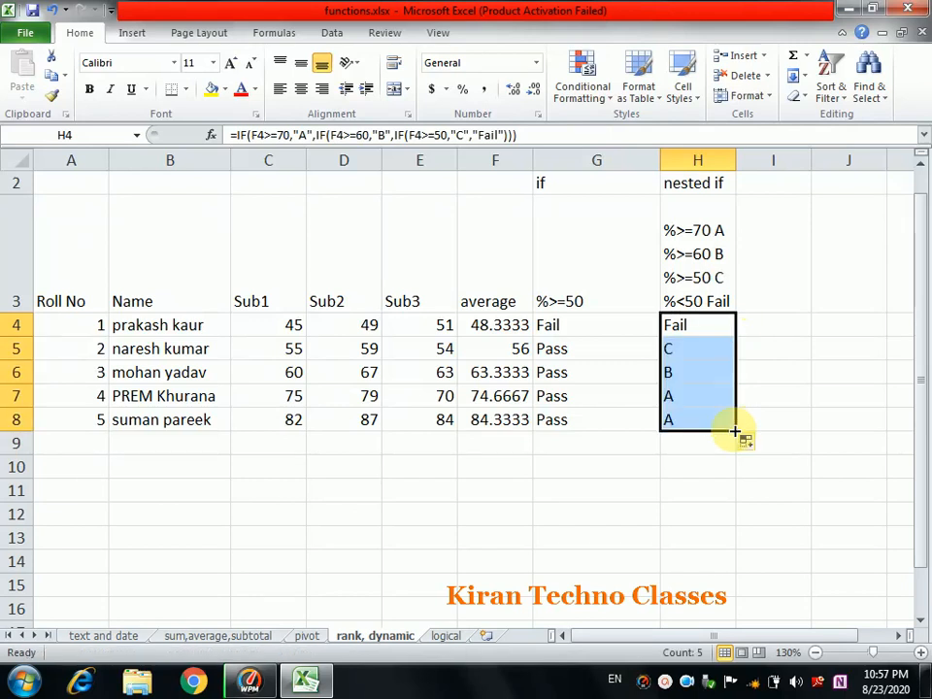
pyautogui.click(705, 390)
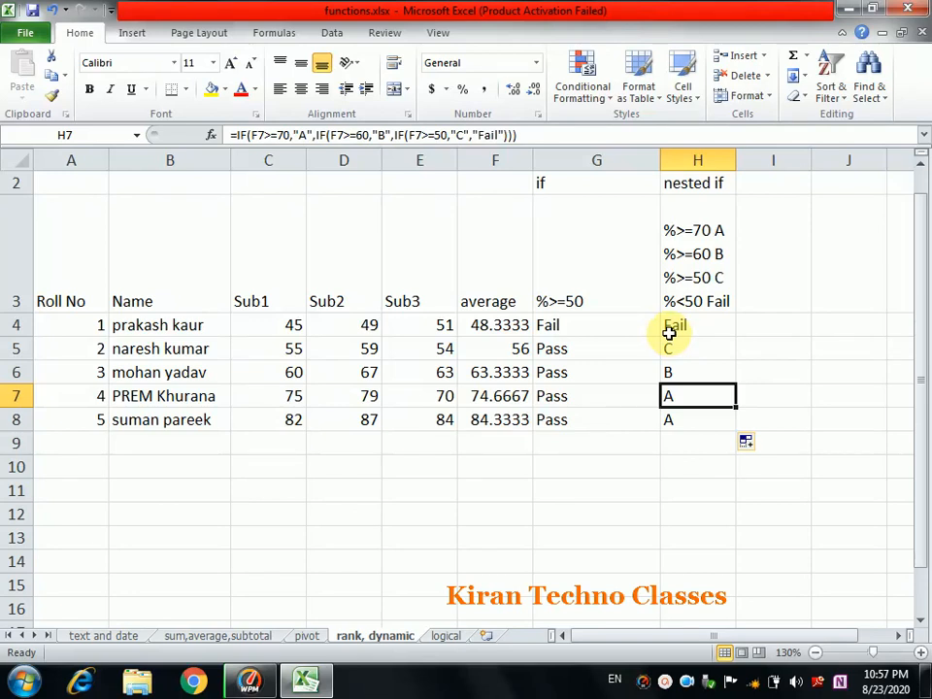
# Switch to the logical sheet and widen column E slightly so "bill>20000" fits on one line
pyautogui.click(446, 636)
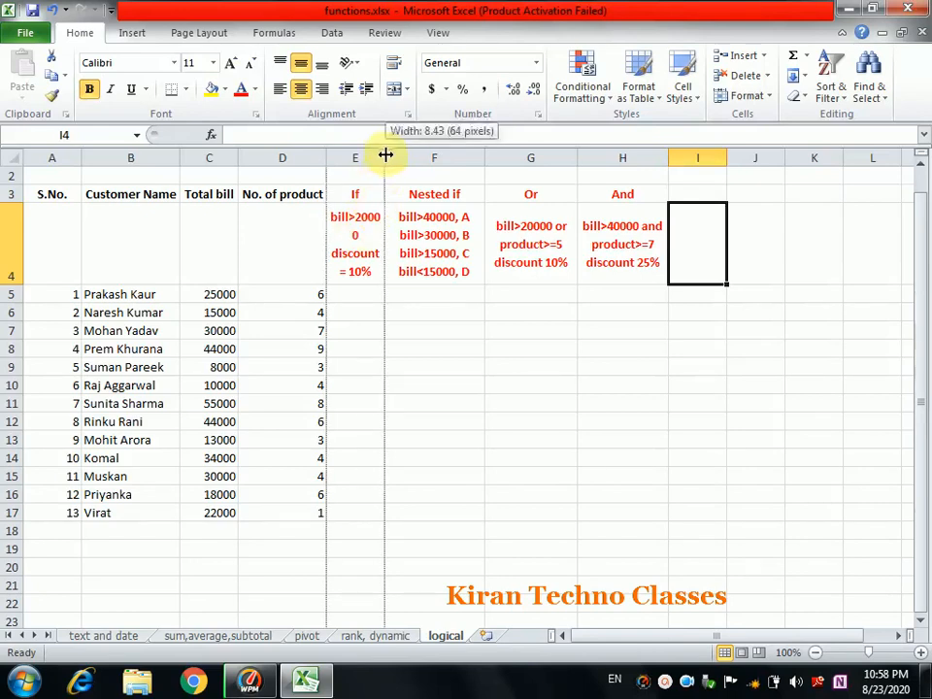
pyautogui.moveTo(384, 152); pyautogui.dragTo(389, 154)
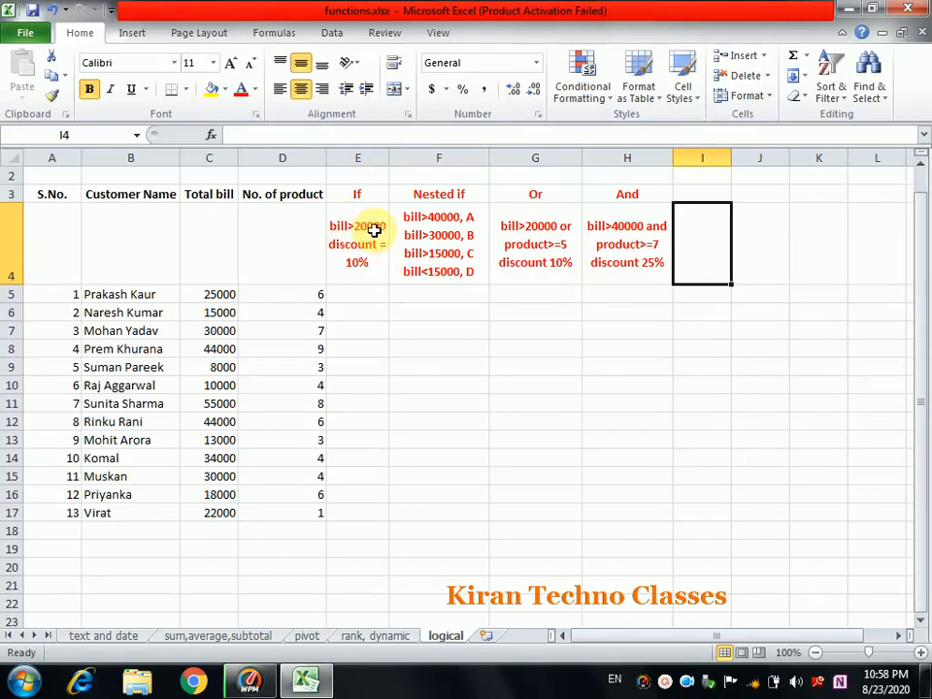
# Begin an IF formula in E5 that tests whether the total bill C5>20000
pyautogui.click(355, 295)
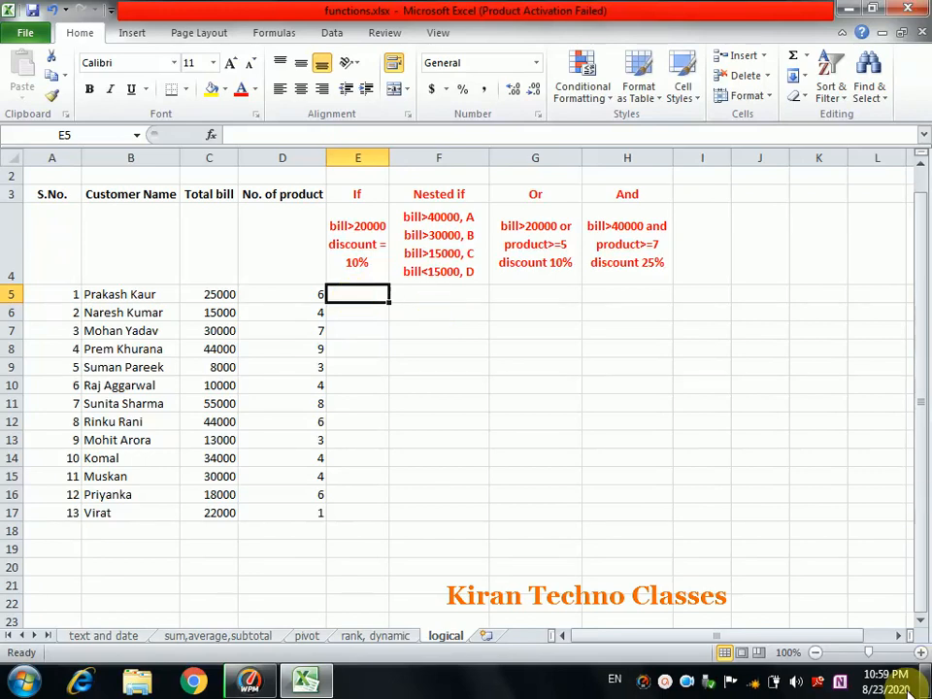
pyautogui.click(920, 652)
pyautogui.click(920, 652)
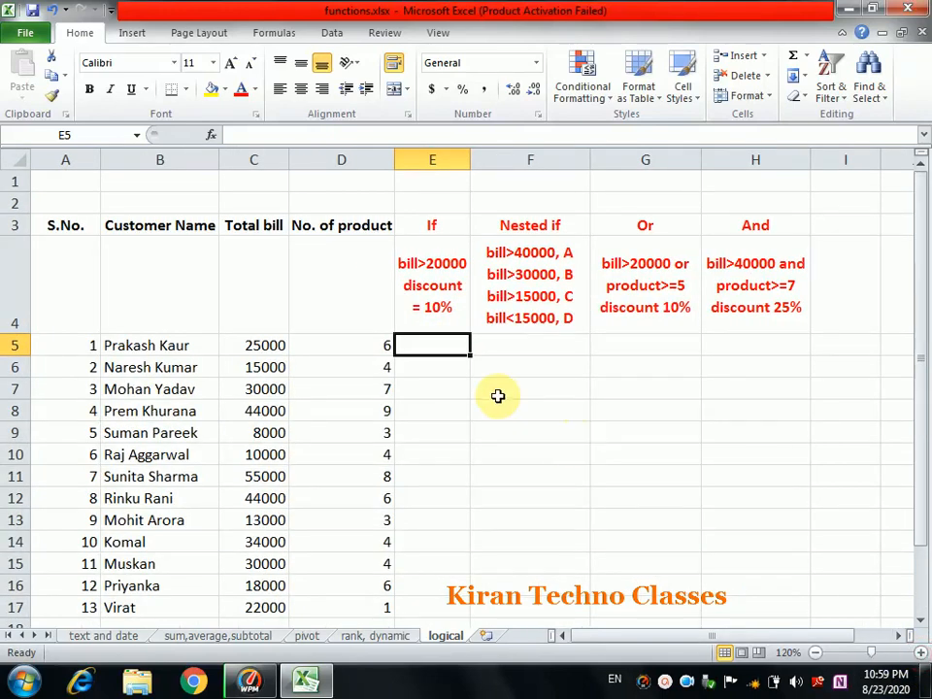
pyautogui.write('=')
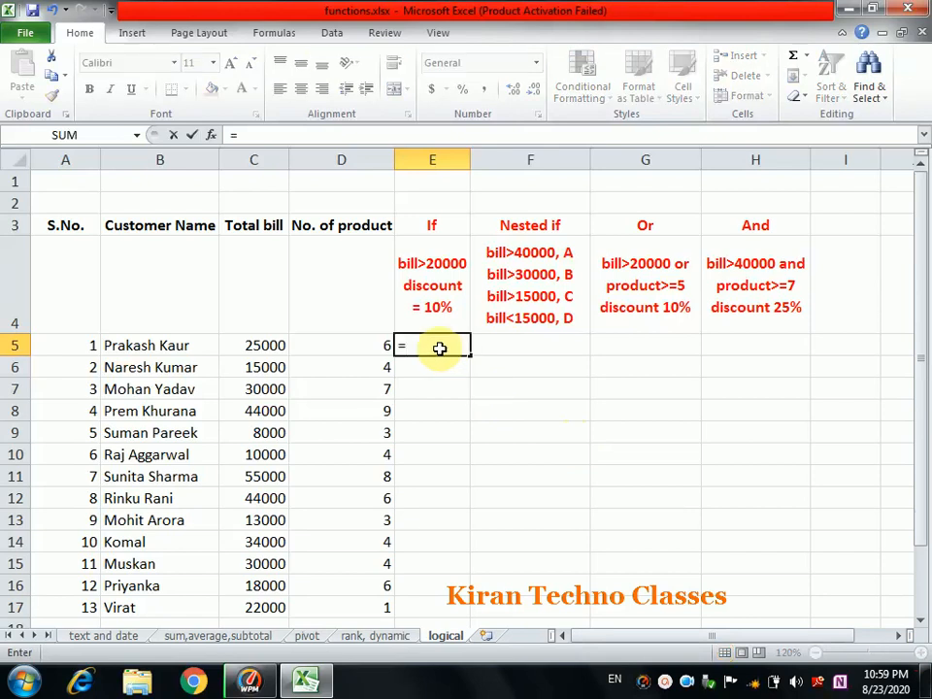
pyautogui.write('if')
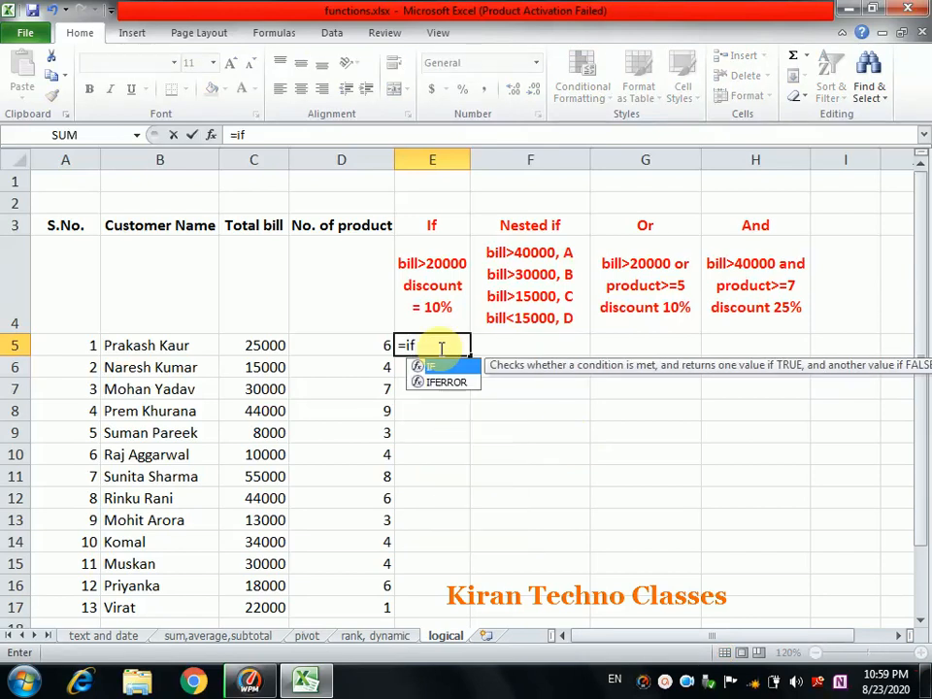
pyautogui.write('(')
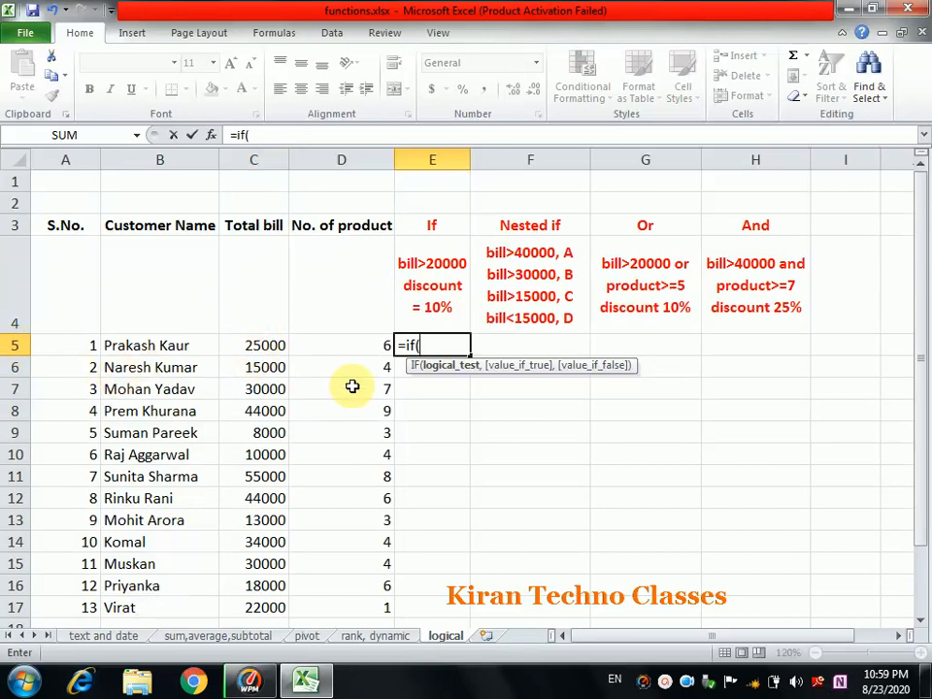
pyautogui.write('c5')
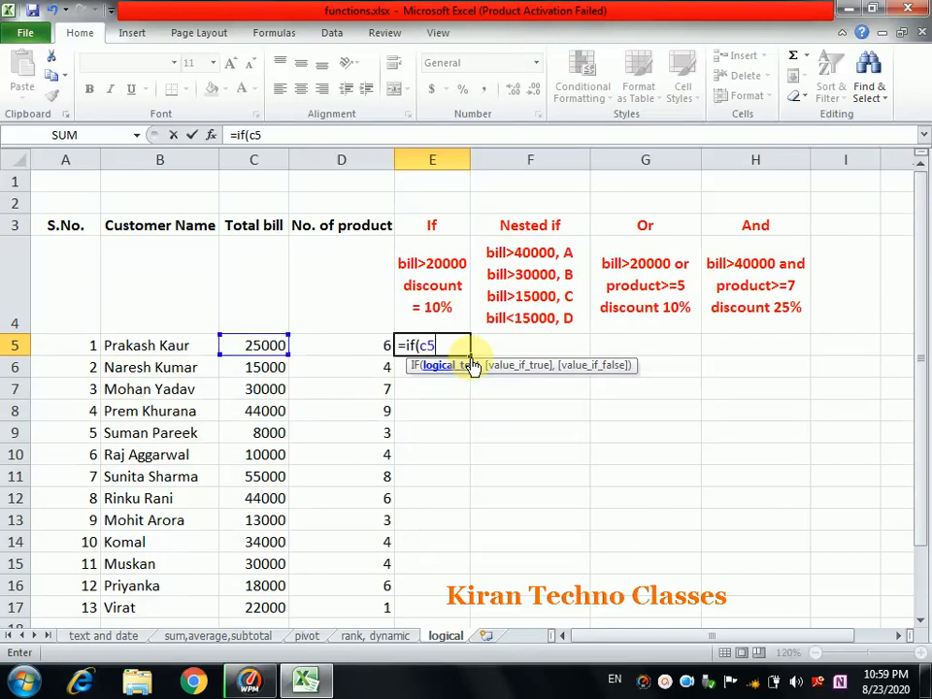
pyautogui.write('>')
pyautogui.write('20000')
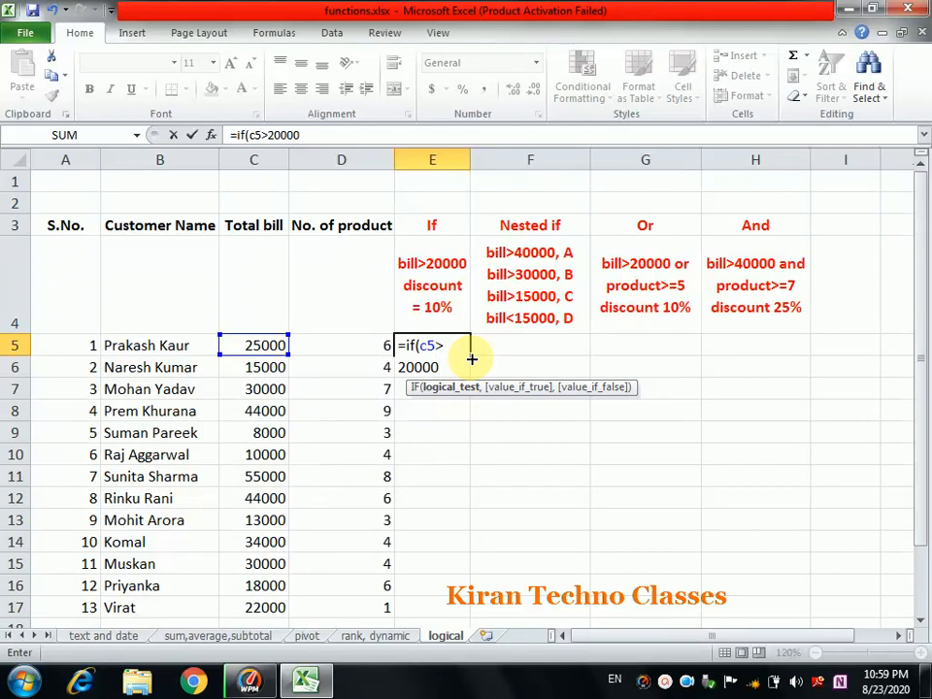
pyautogui.write(',')
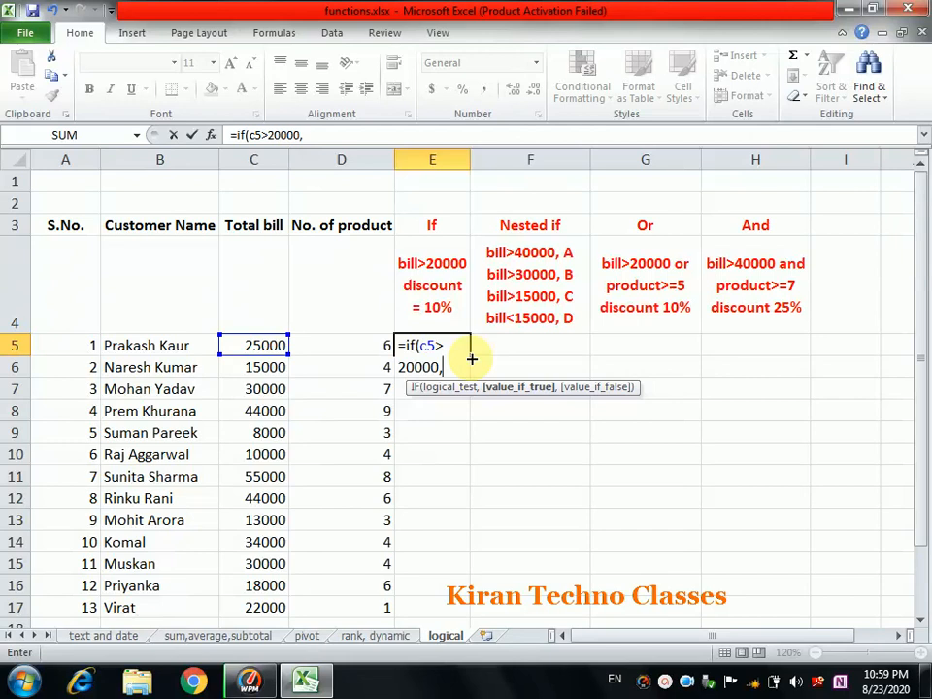
# Complete the E5 formula to return "10%" when true and "0" when false, and enter it
pyautogui.write('"10%"')
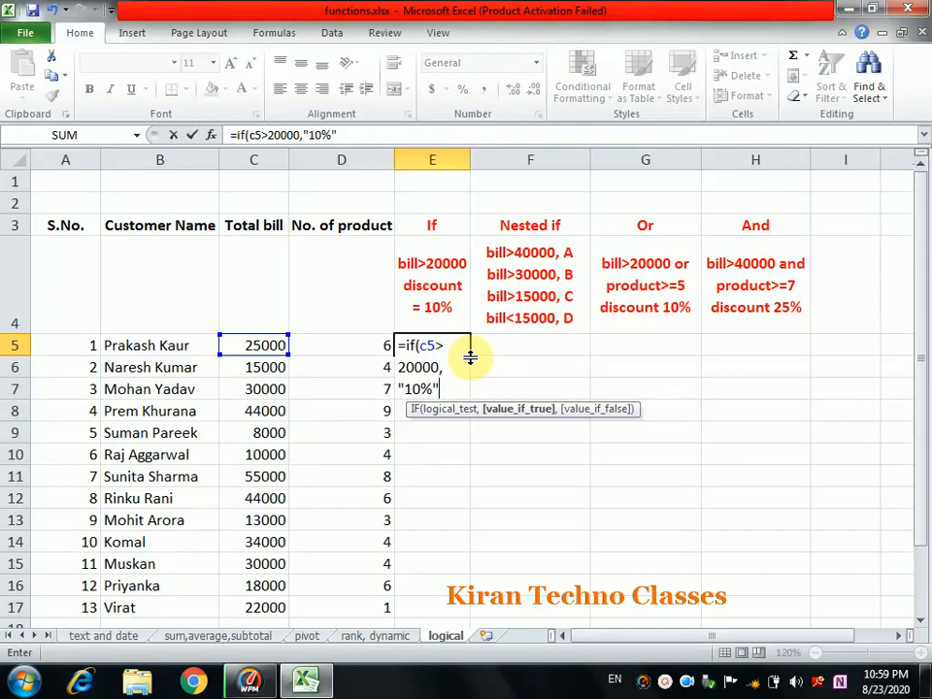
pyautogui.write(',')
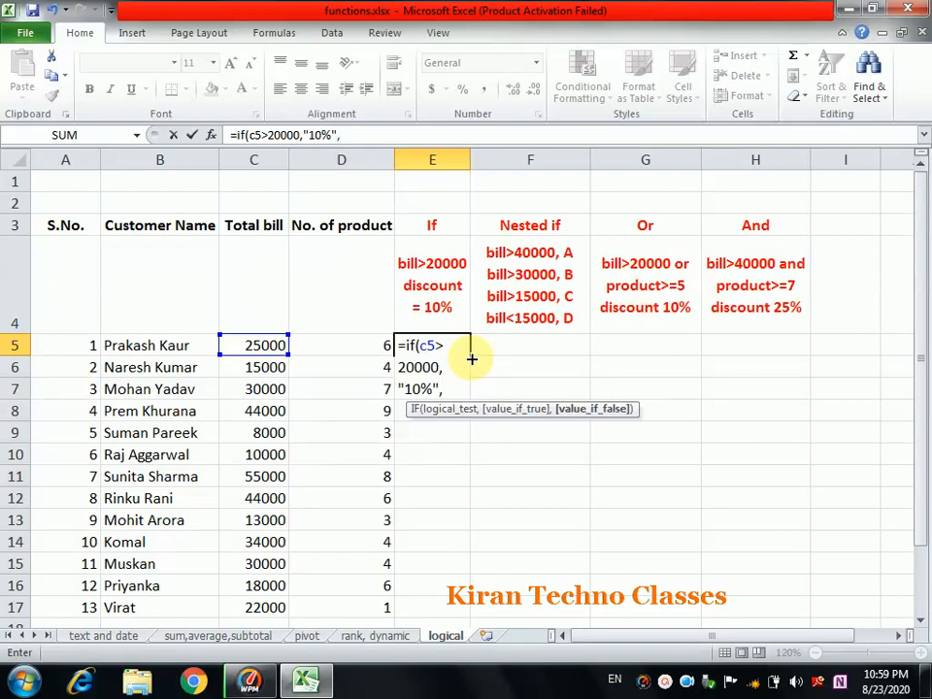
pyautogui.write('"0"')
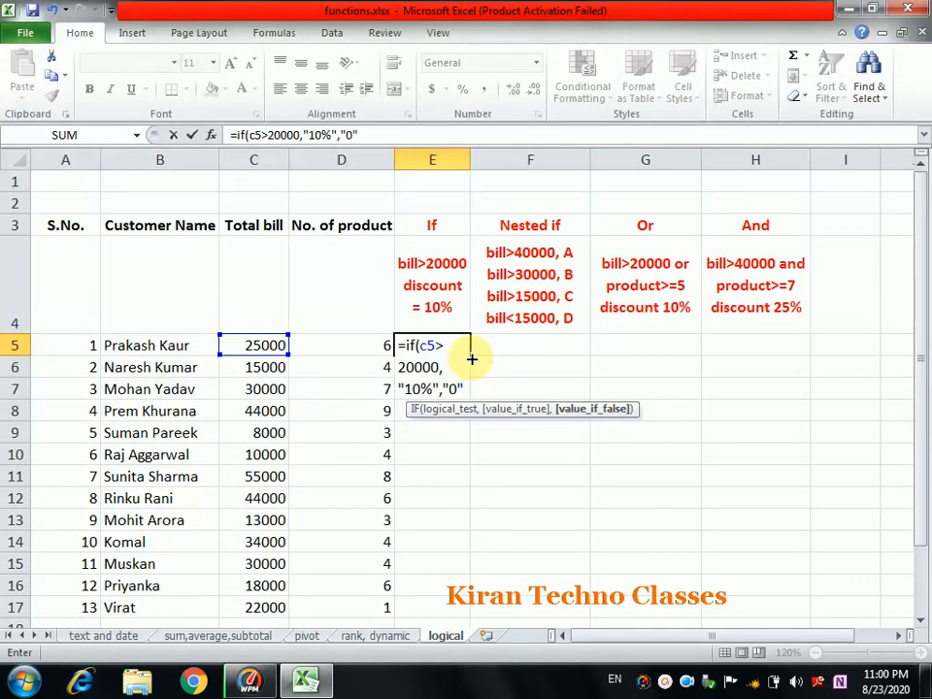
pyautogui.write(')')
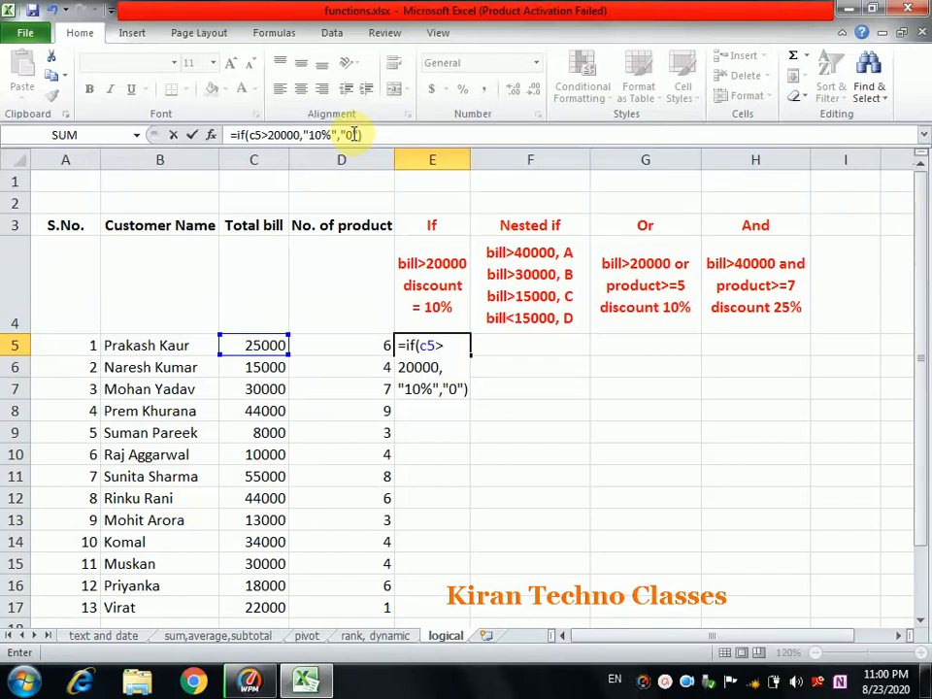
pyautogui.press('Return')
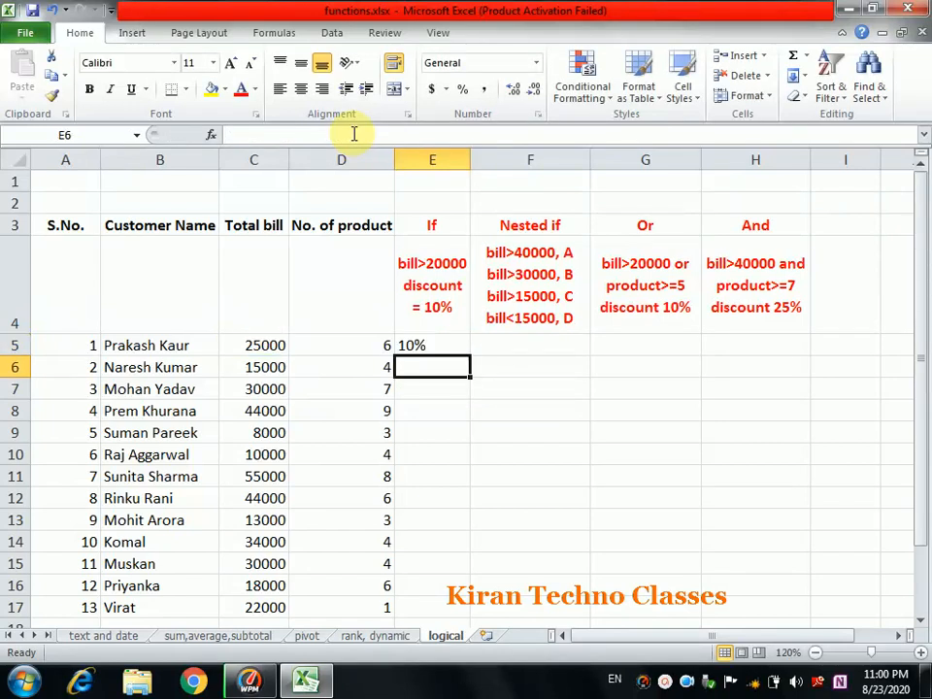
# Fill the discount formula from E5 down to E17 and check the results against the criterion and total bills
pyautogui.click(438, 341)
pyautogui.moveTo(471, 357); pyautogui.dragTo(453, 621)
pyautogui.click(446, 435)
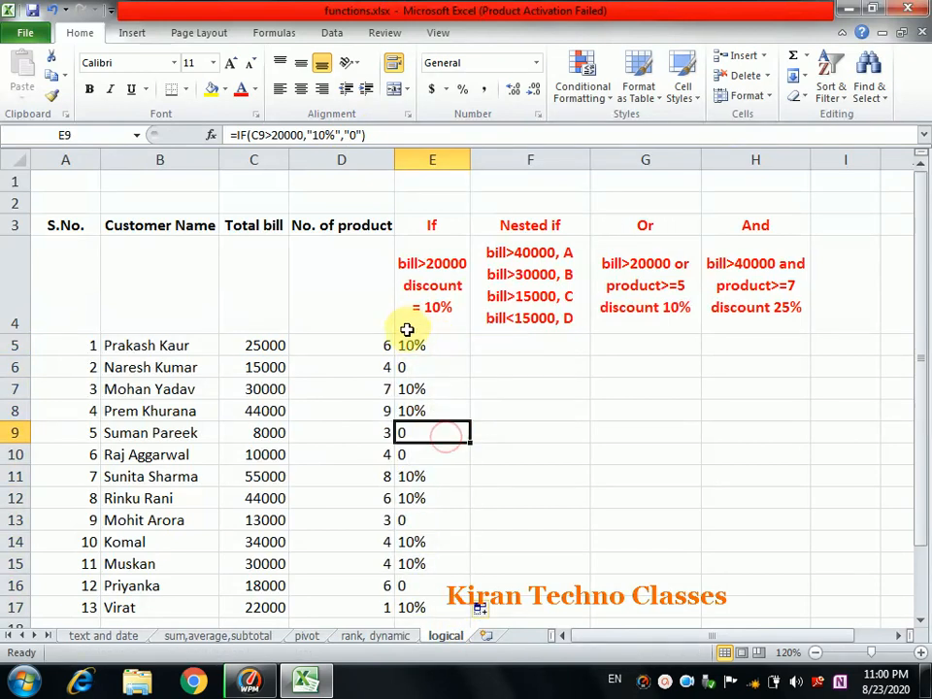
pyautogui.click(437, 280)
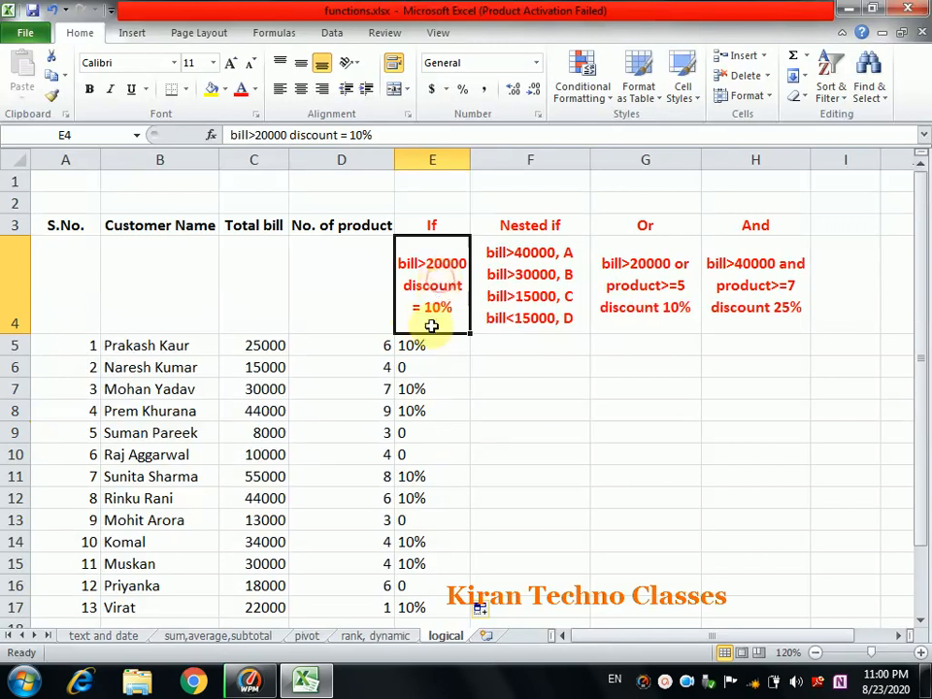
pyautogui.moveTo(433, 327); pyautogui.dragTo(418, 347)
pyautogui.click(412, 347)
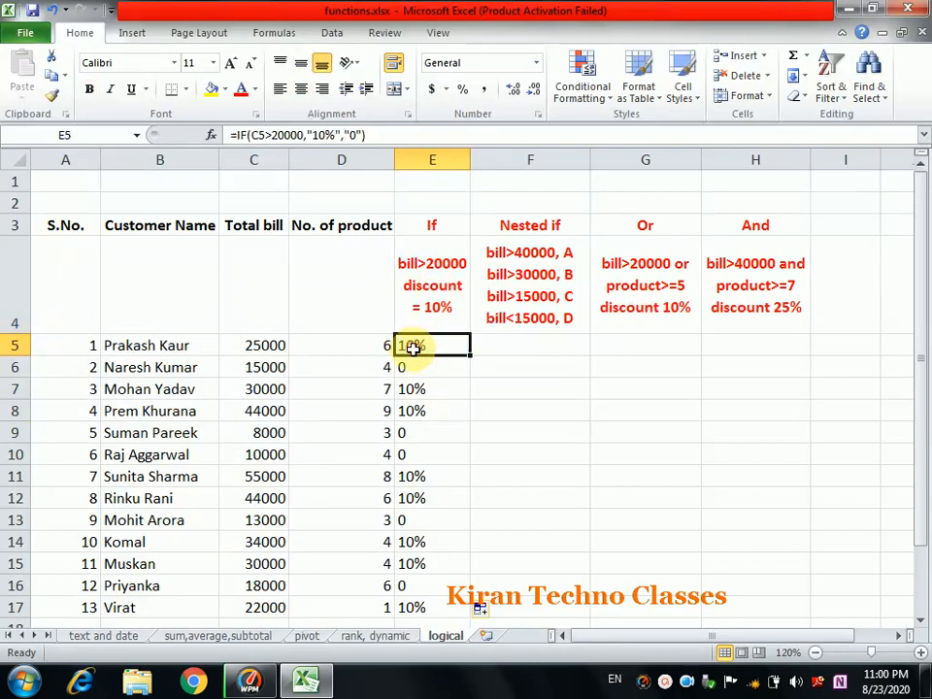
pyautogui.click(416, 389)
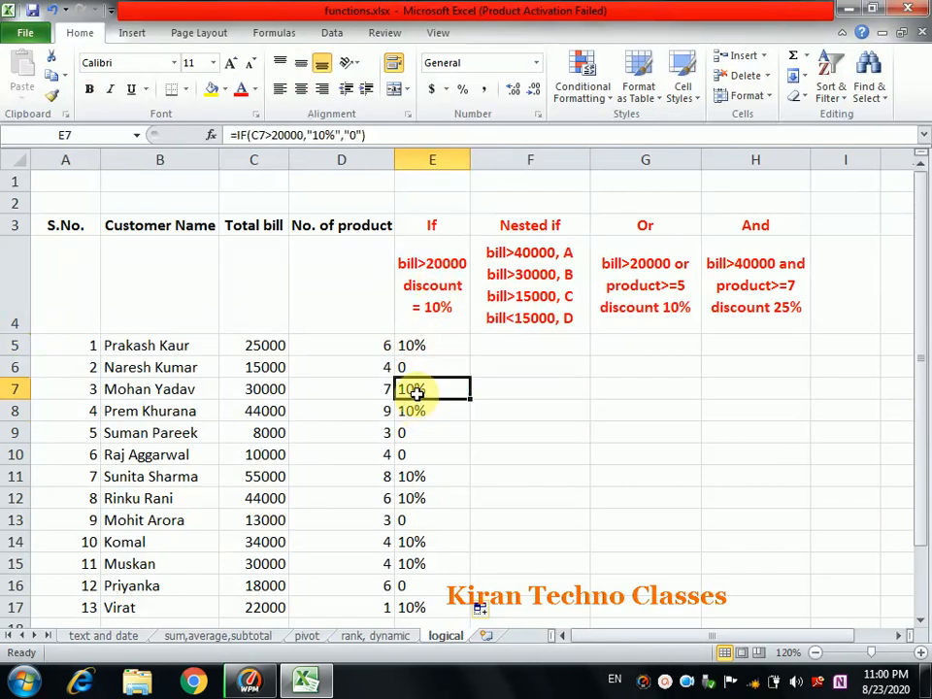
pyautogui.click(252, 368)
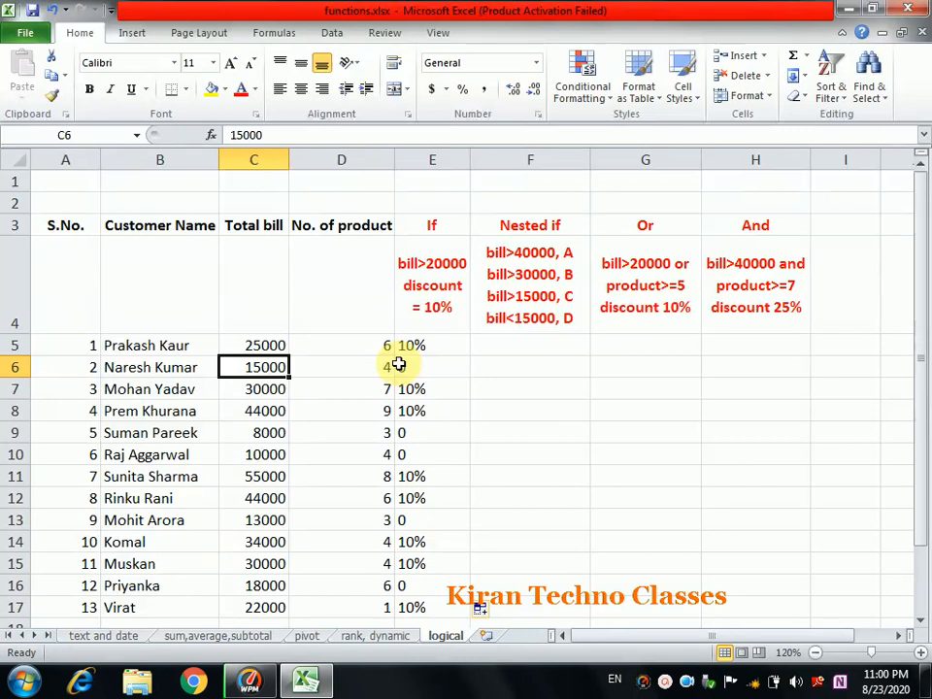
# Begin a nested IF formula in F5 that returns "A" when the total bill C5>40000
pyautogui.click(494, 347)
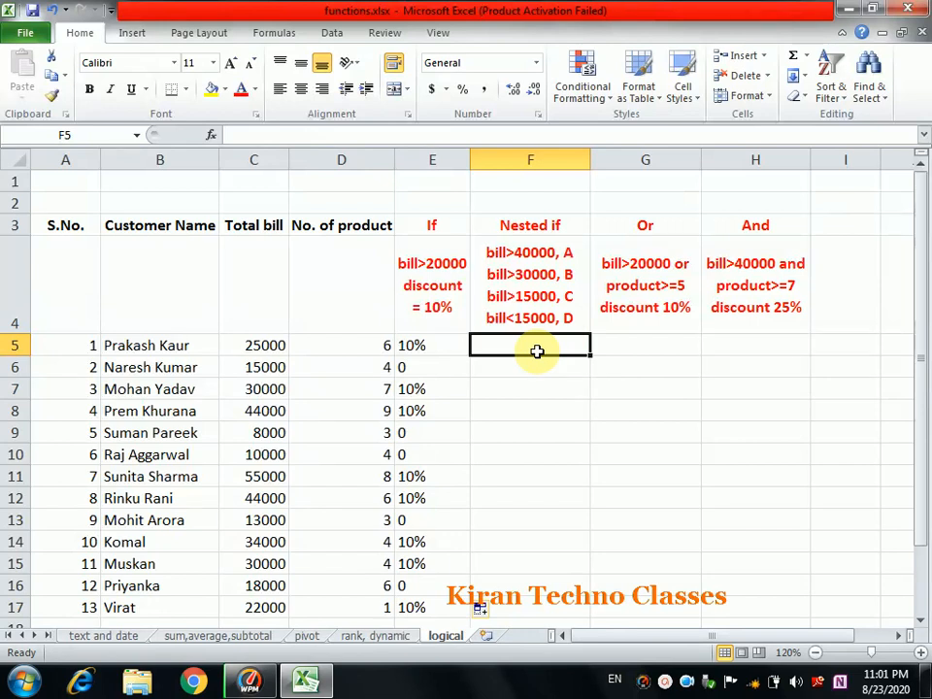
pyautogui.write('=')
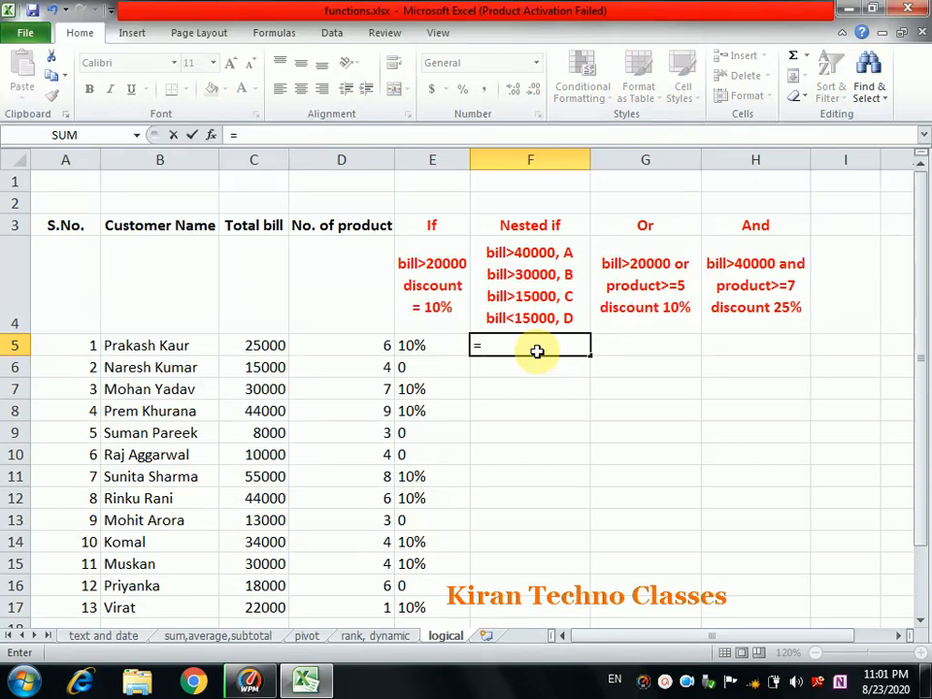
pyautogui.write('if(')
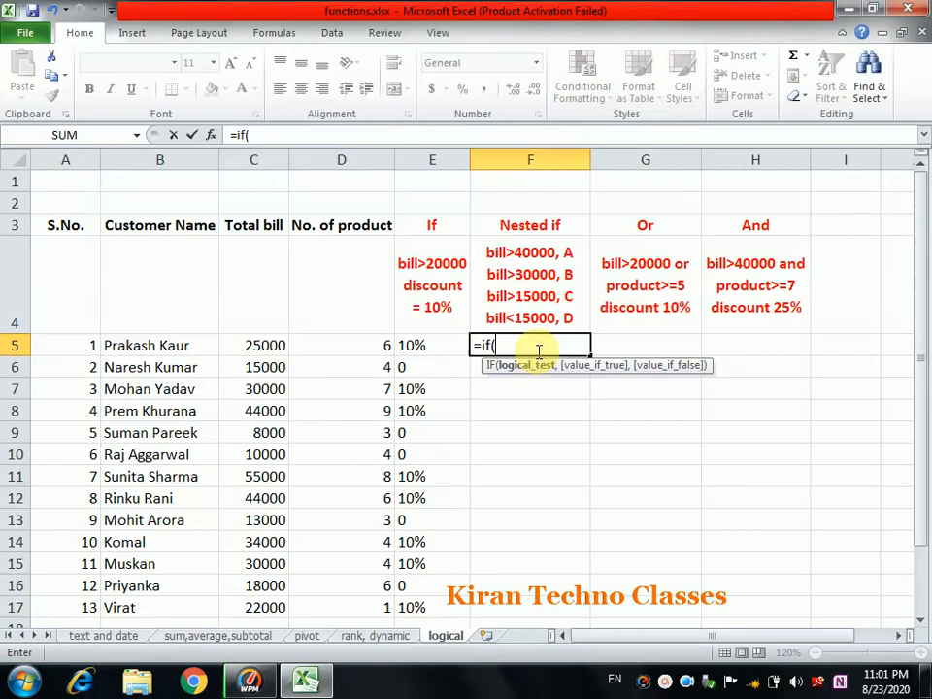
pyautogui.write('c5')
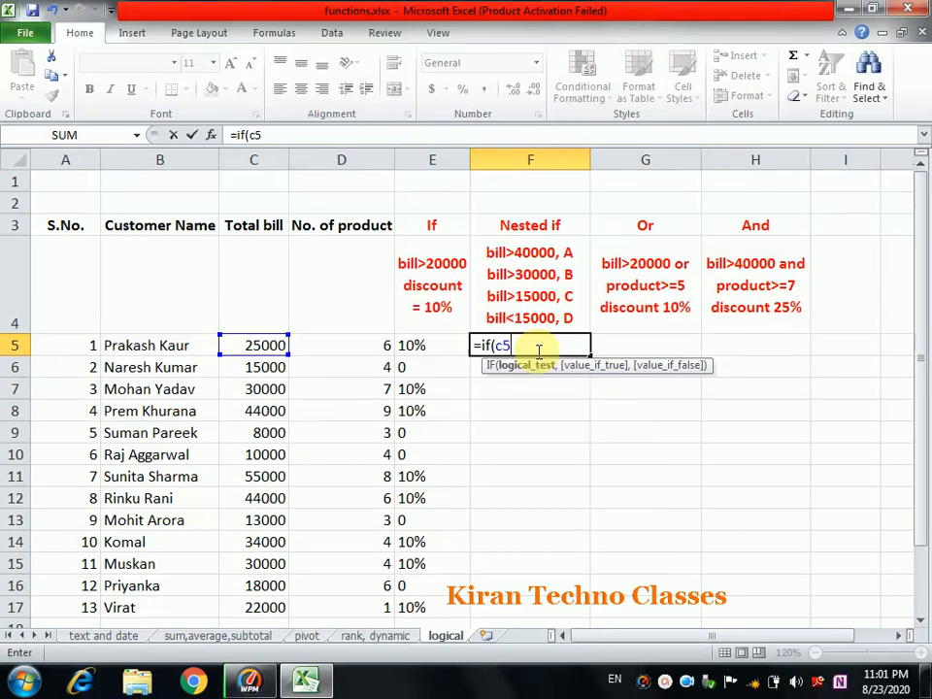
pyautogui.write('>4000')
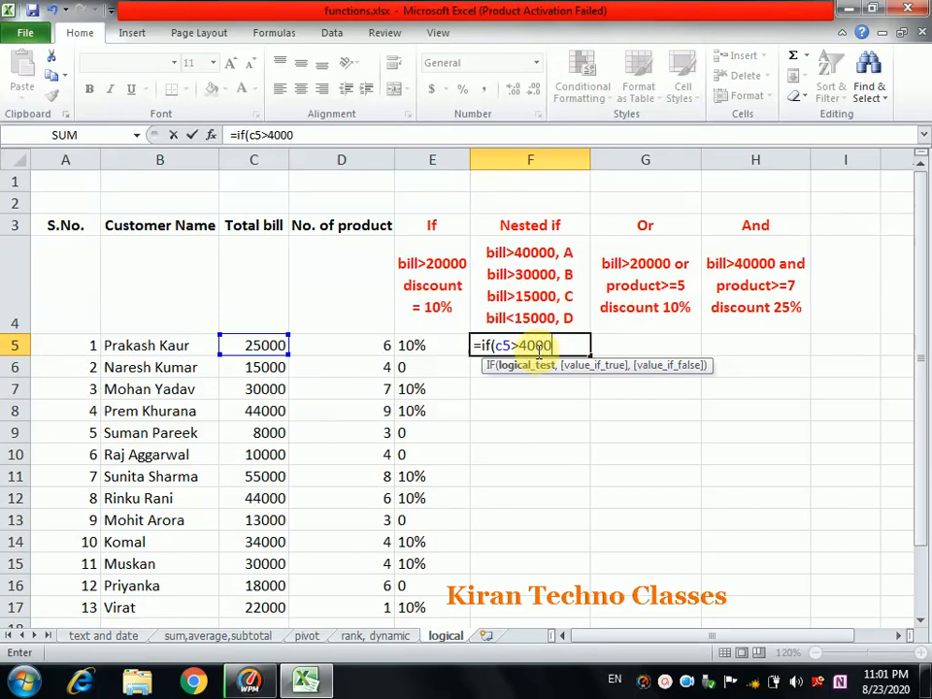
pyautogui.write('0')
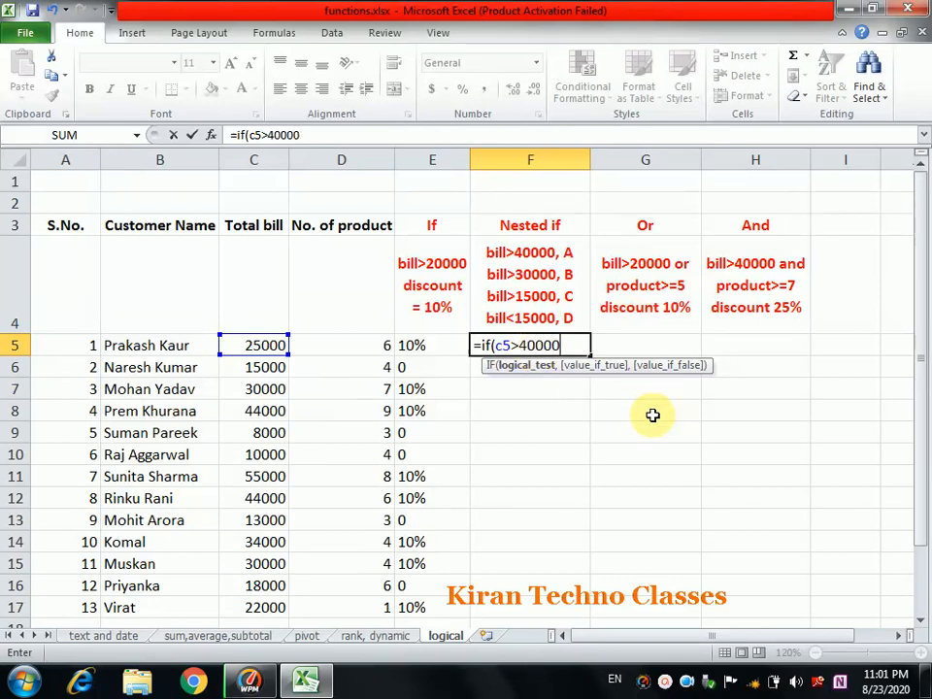
pyautogui.write(',"A"')
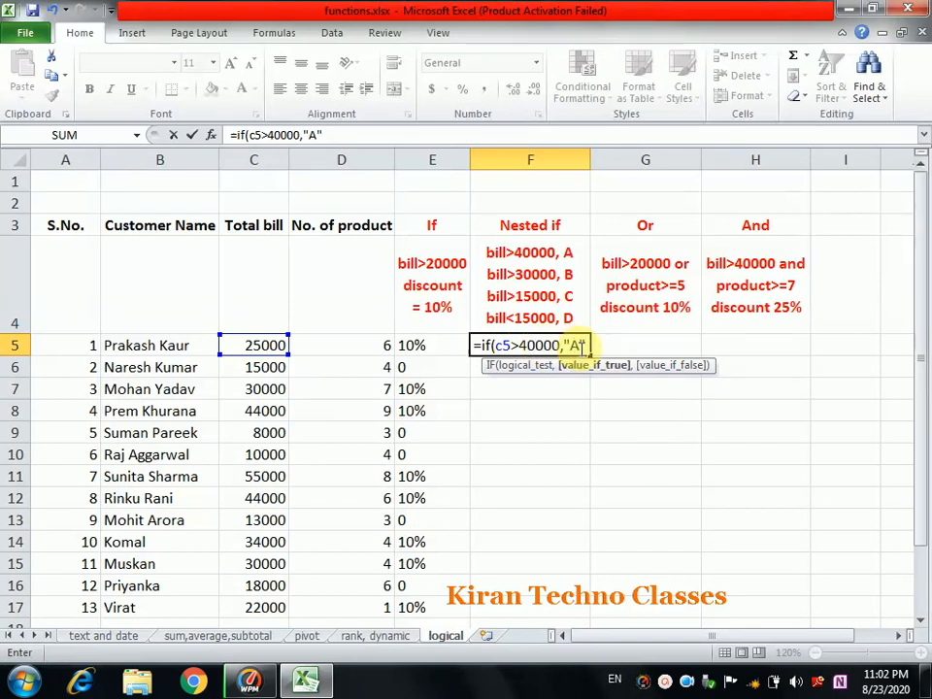
pyautogui.write(',')
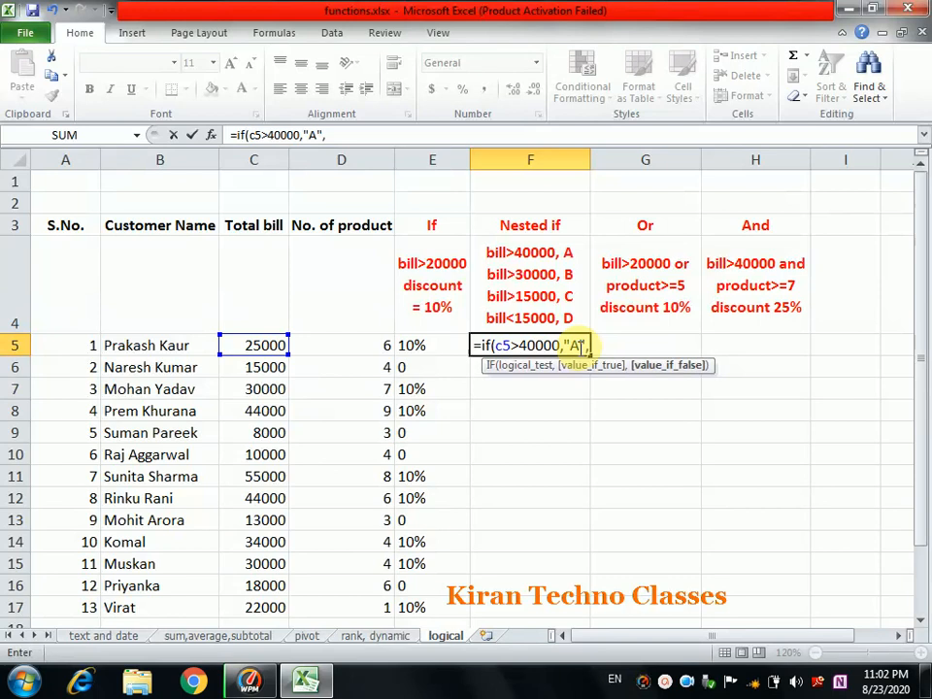
# Nest a second IF as the false value in the F5 formula, returning "B" when C5>30000
pyautogui.write('if')
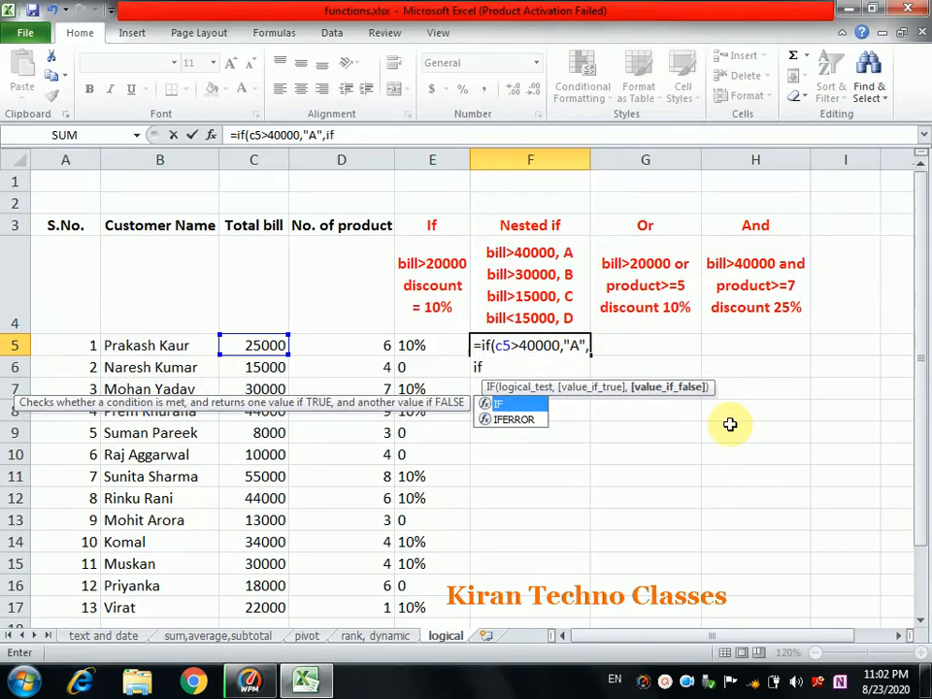
pyautogui.write('(')
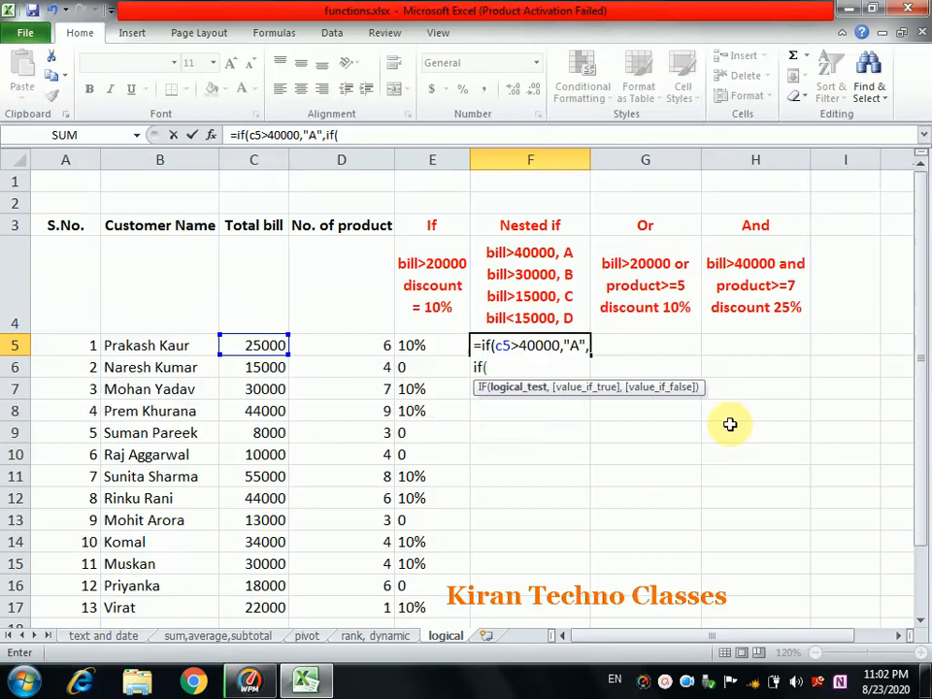
pyautogui.write('c5')
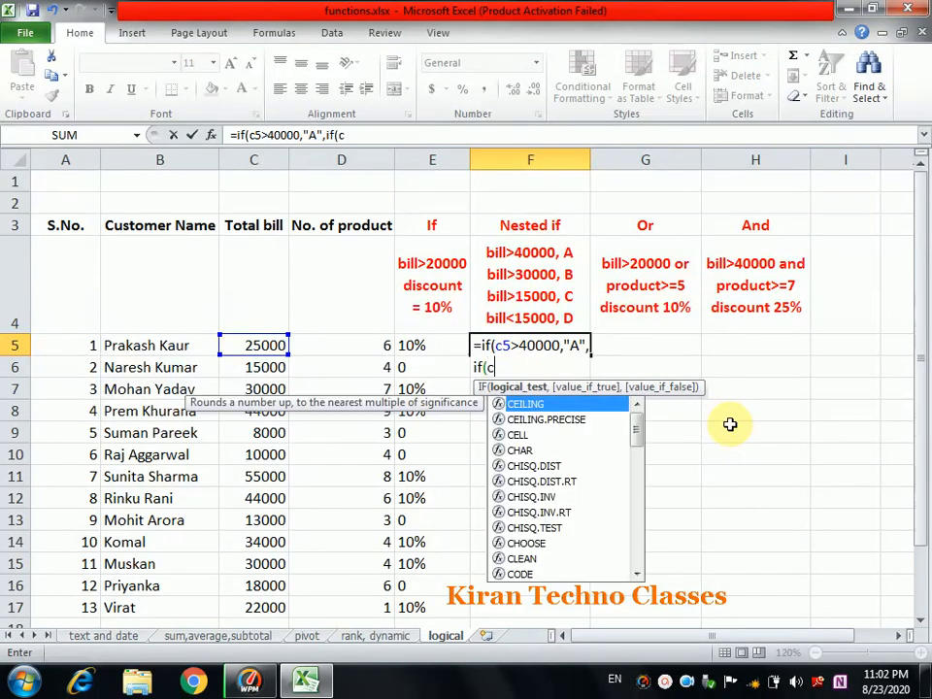
pyautogui.write('>3')
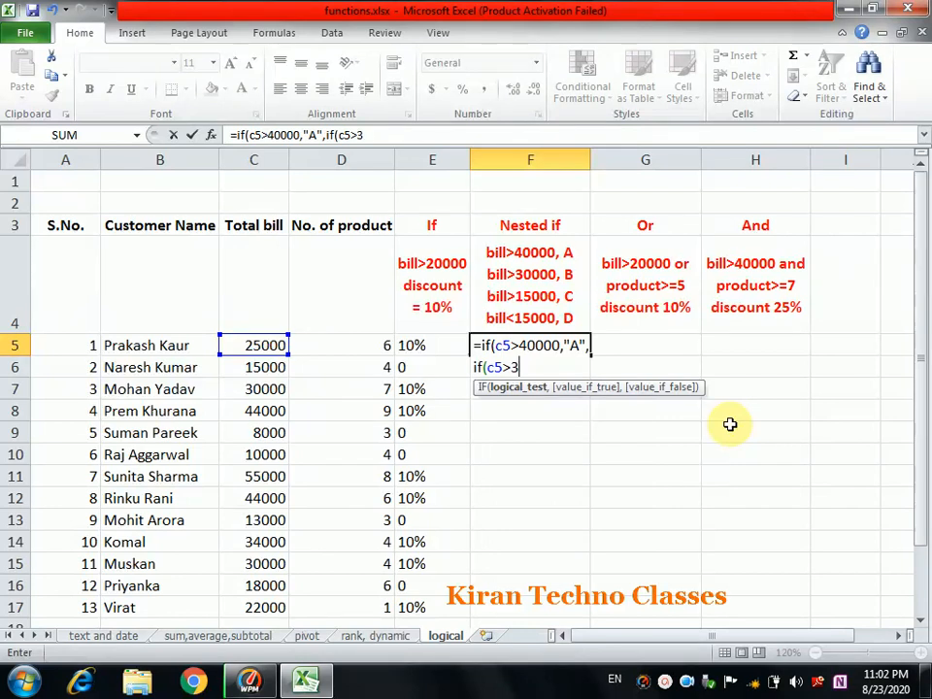
pyautogui.write('0000')
pyautogui.write(',')
pyautogui.write('"B')
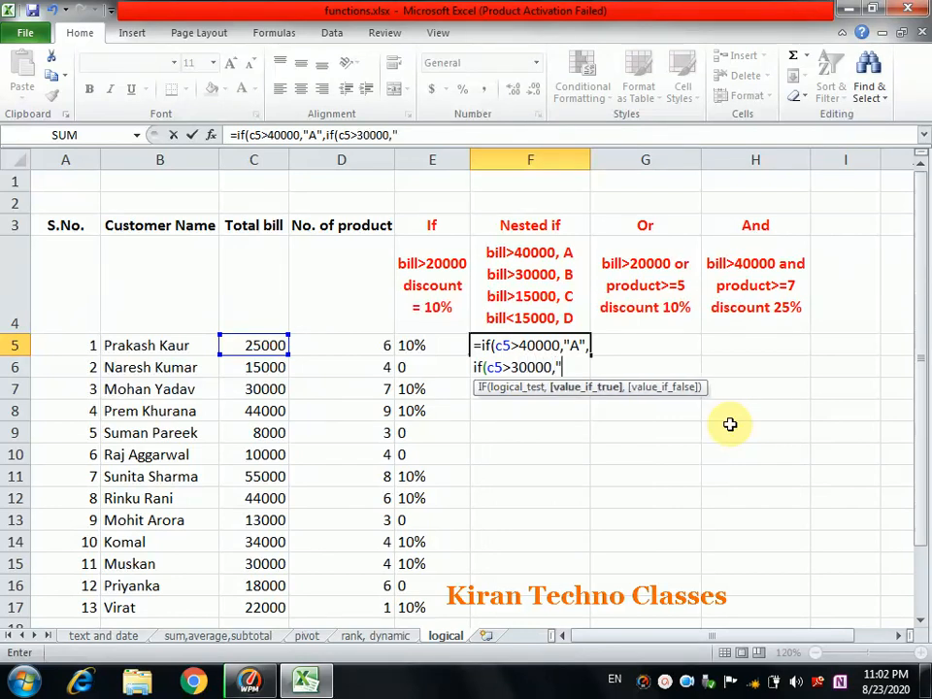
# Nest a third IF in F5 returning "C" when C5>15000 and otherwise "D", close all three brackets and enter the formula
pyautogui.write('",if')
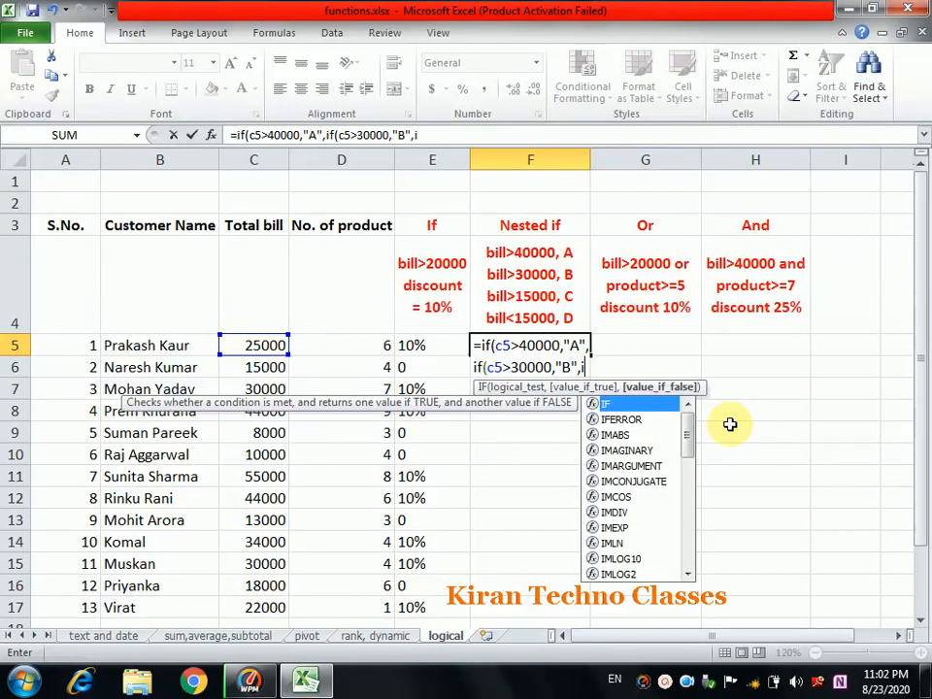
pyautogui.write('(')
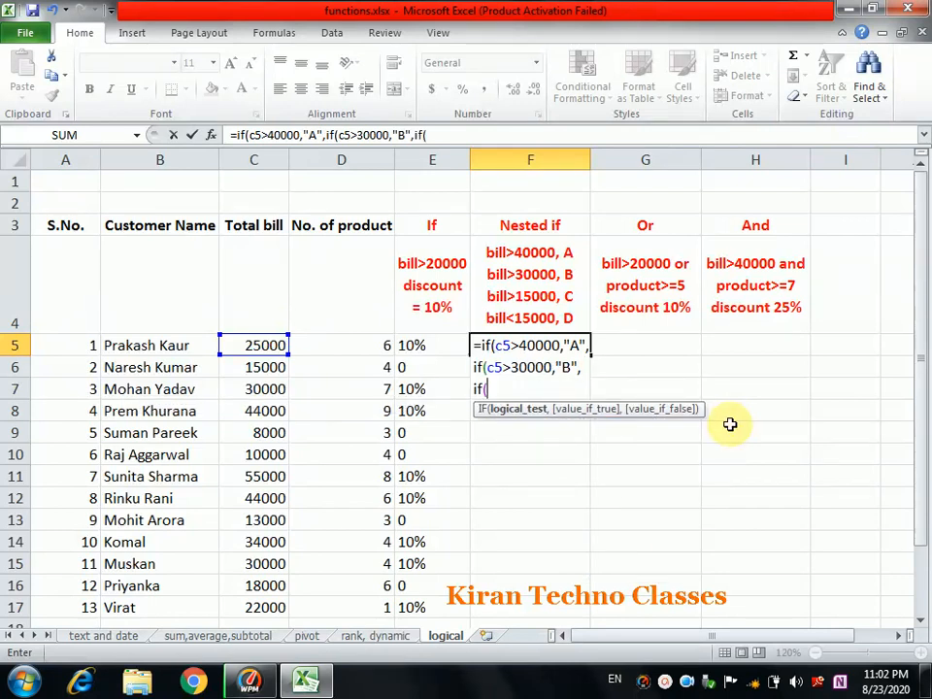
pyautogui.write('c5>150')
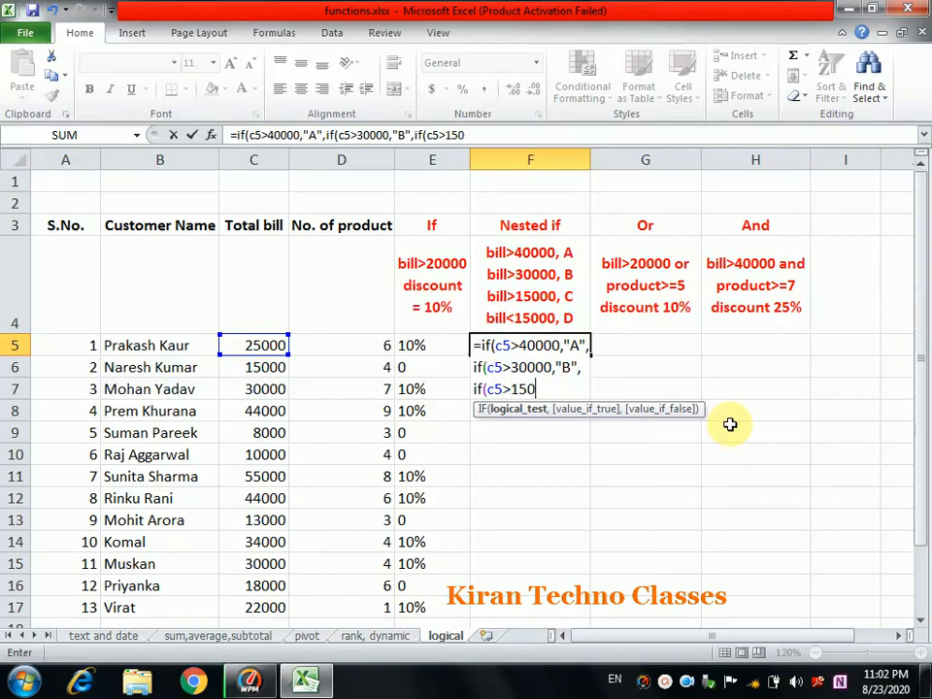
pyautogui.write('00,')
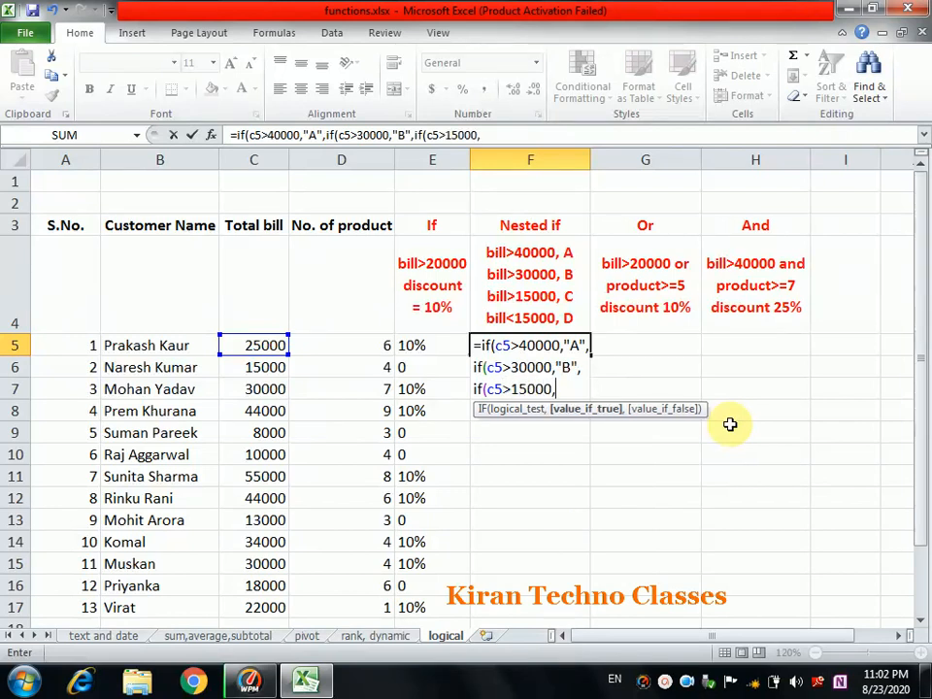
pyautogui.write('"C",')
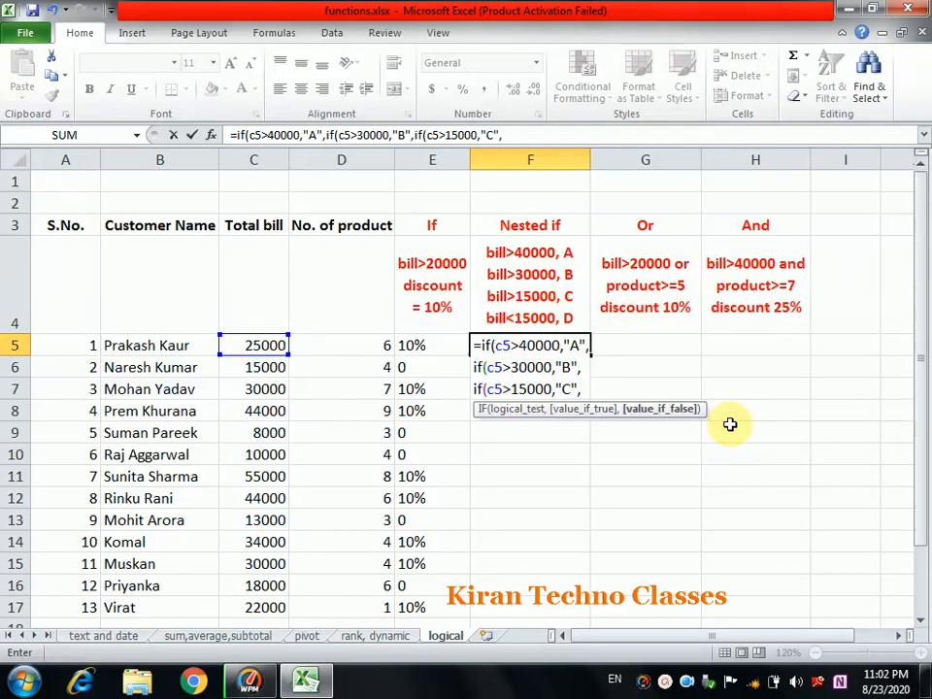
pyautogui.write('"D')
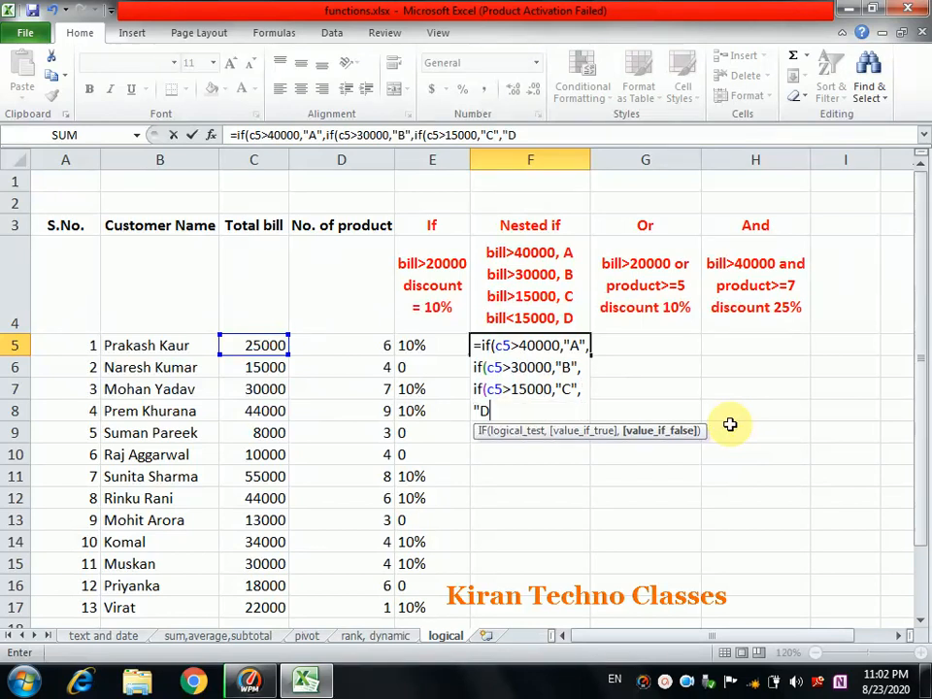
pyautogui.write('")))')
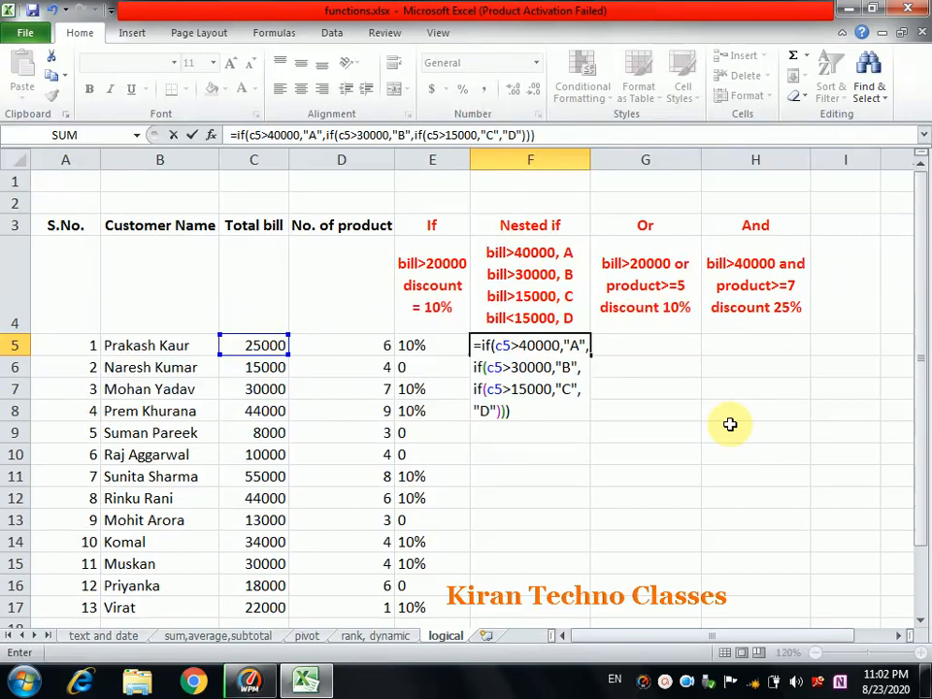
pyautogui.press('Return')
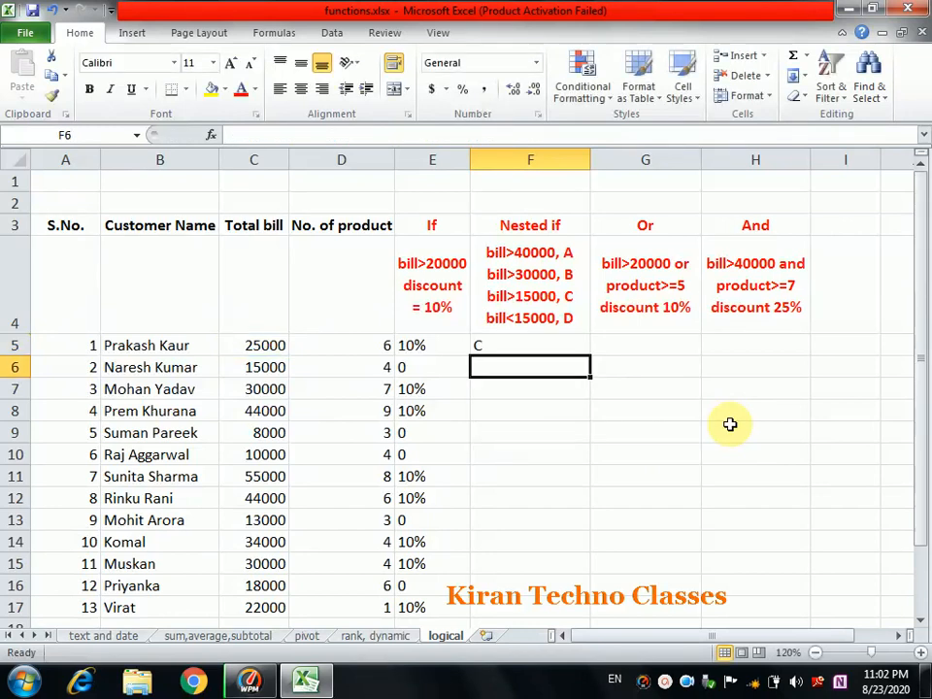
# Fill the nested IF formula from F5 down to F17
pyautogui.click(555, 345)
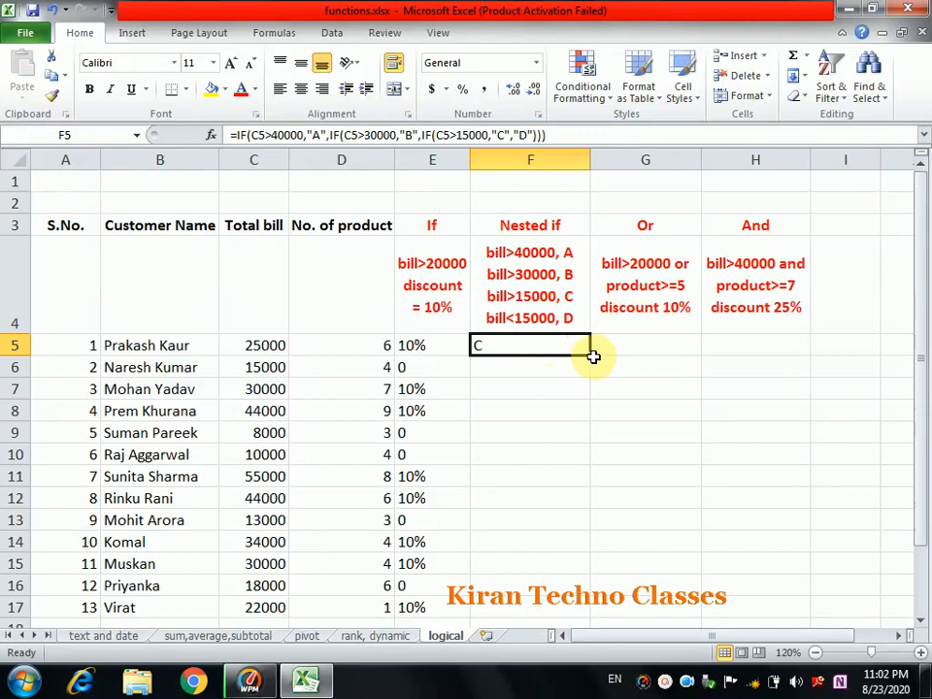
pyautogui.moveTo(590, 355); pyautogui.dragTo(585, 611)
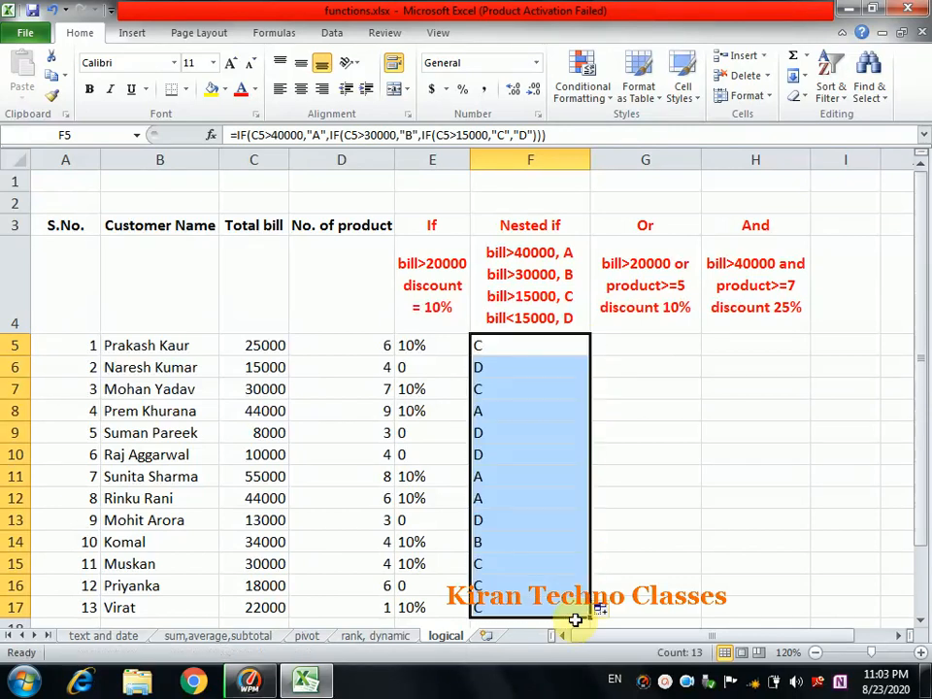
pyautogui.click(547, 476)
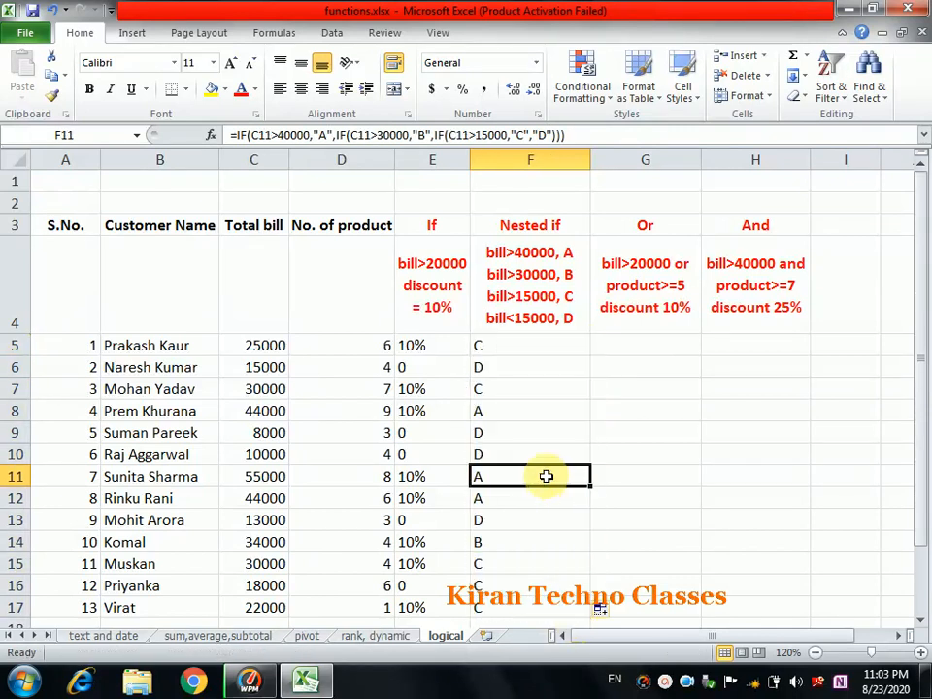
# Check the grades in column F against the total bills and criteria, and review the nested IF formula in F5
pyautogui.click(483, 411)
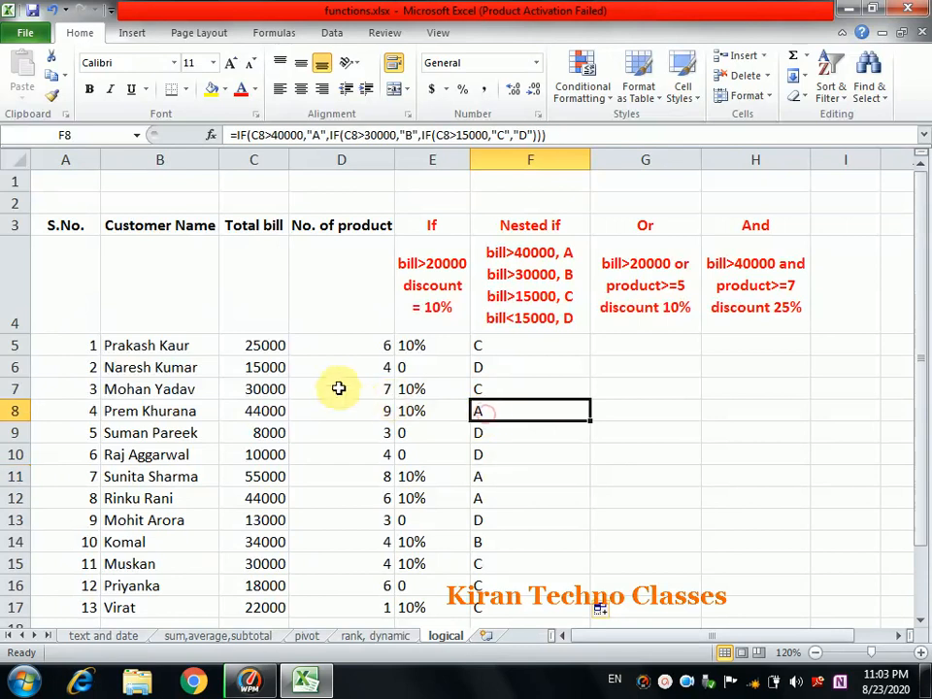
pyautogui.click(243, 411)
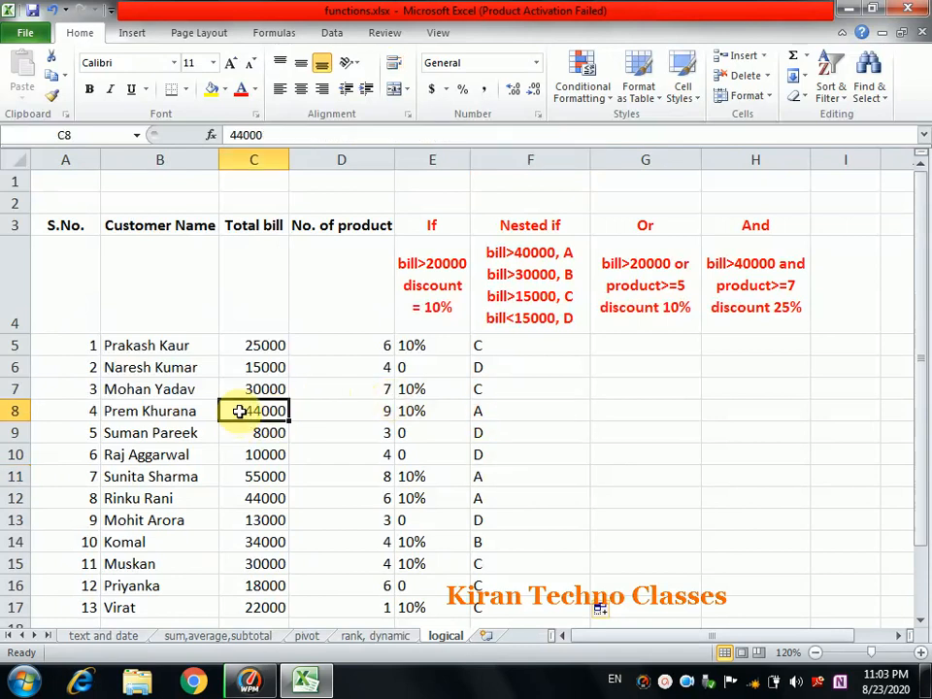
pyautogui.click(481, 476)
pyautogui.click(483, 499)
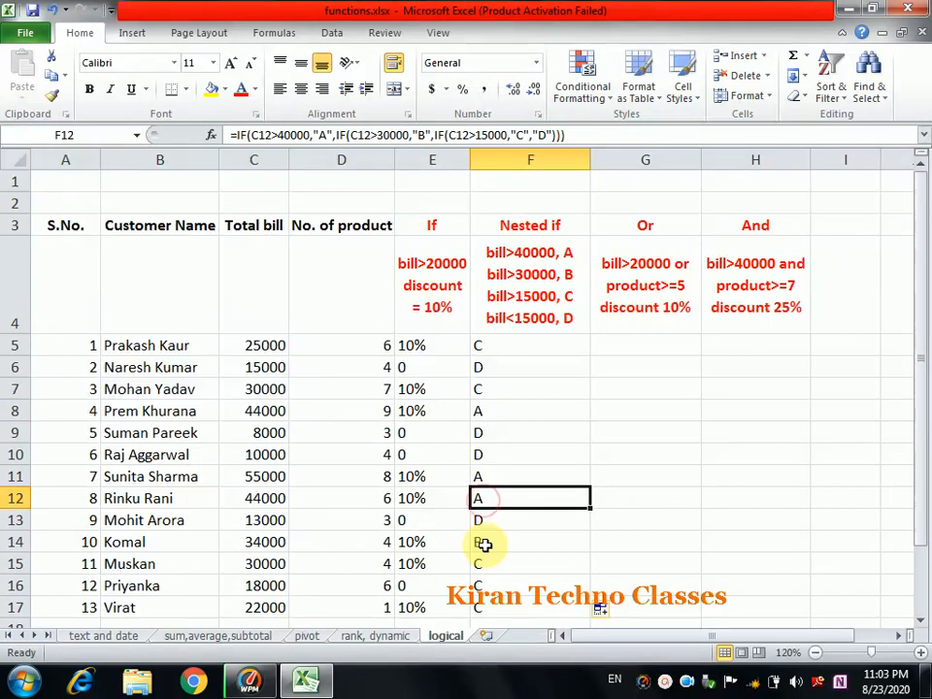
pyautogui.click(480, 542)
pyautogui.click(482, 564)
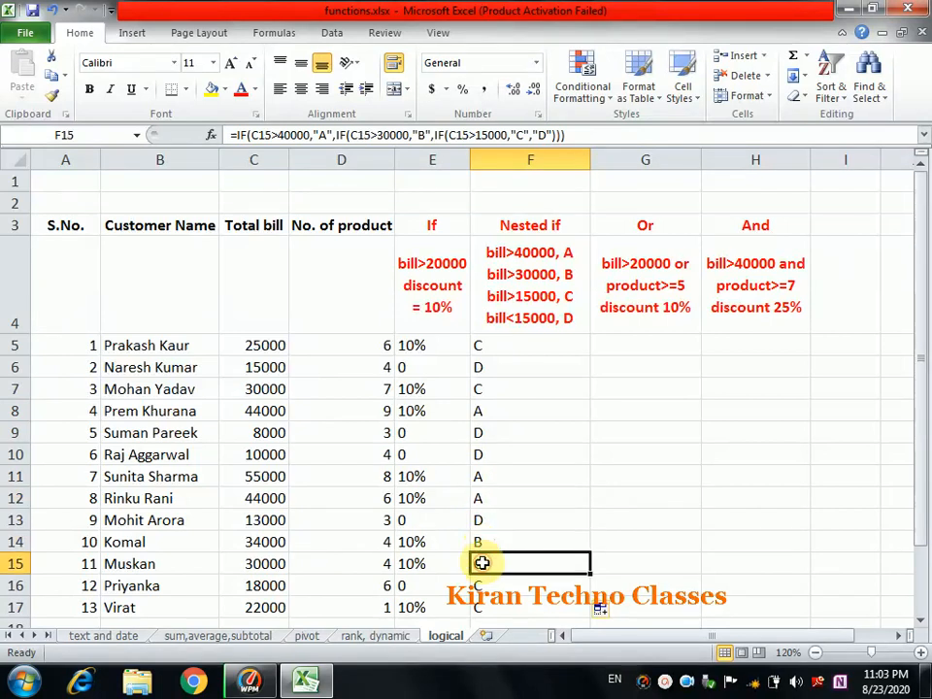
pyautogui.click(483, 367)
pyautogui.click(481, 412)
pyautogui.click(483, 433)
pyautogui.click(482, 454)
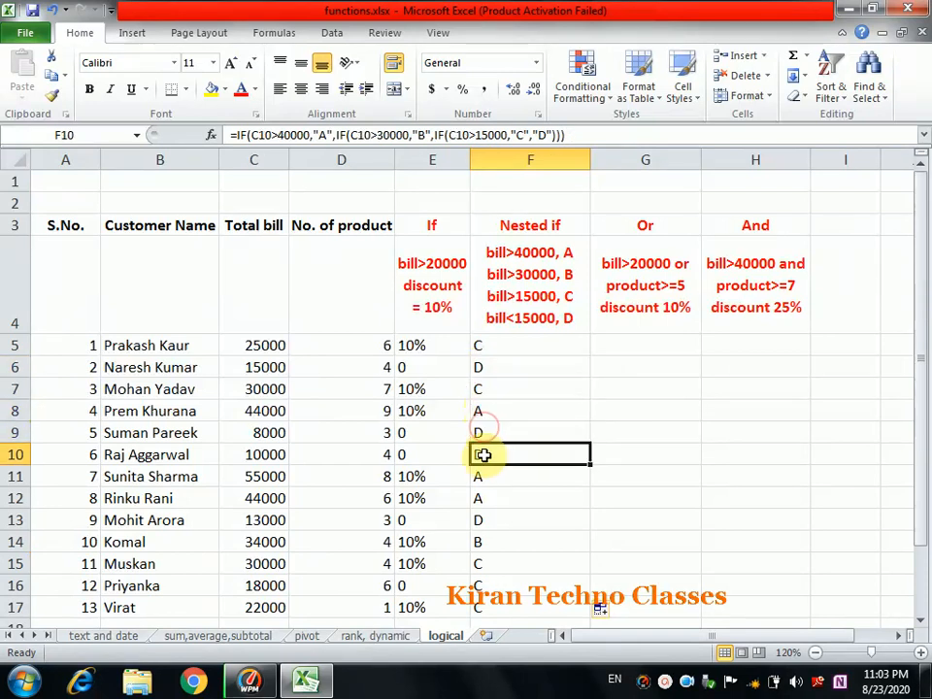
pyautogui.doubleClick(490, 343)
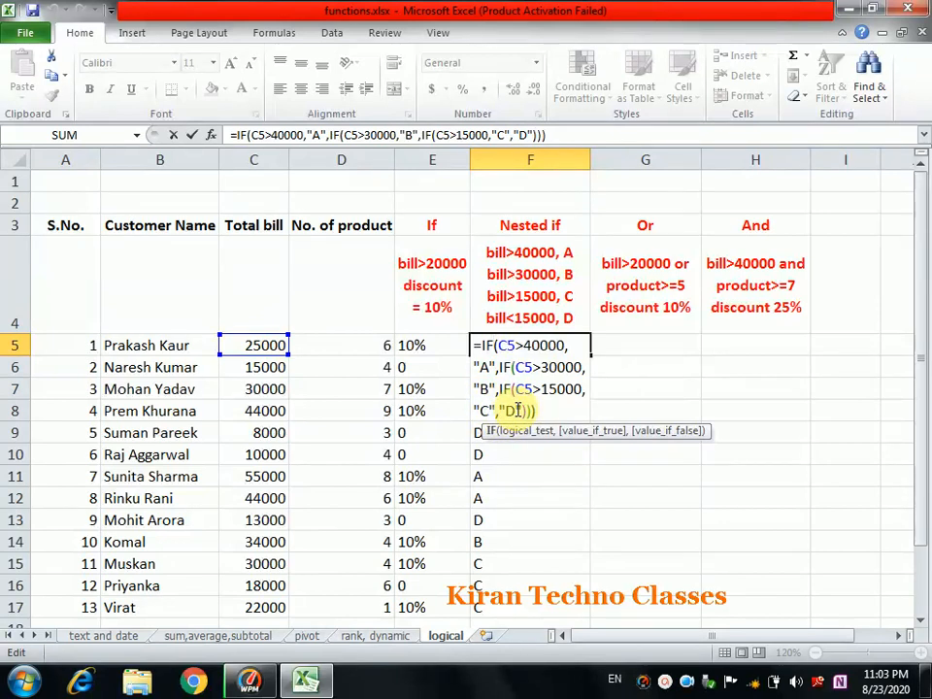
pyautogui.press('Return')
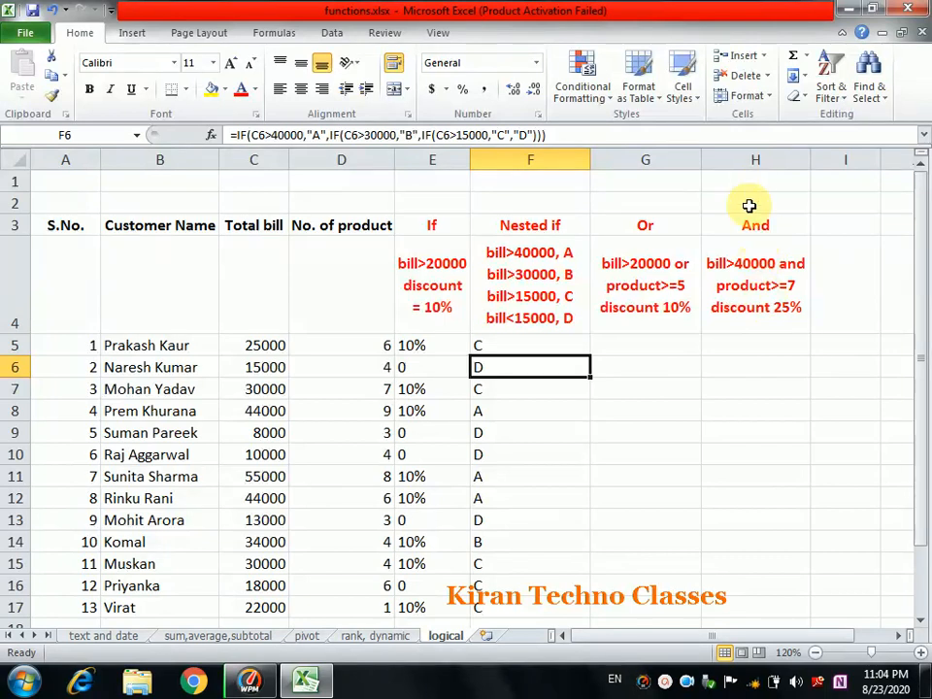
# Start an IF formula in G5 with the logical test OR(C5>20000,D5>=5)
pyautogui.click(616, 345)
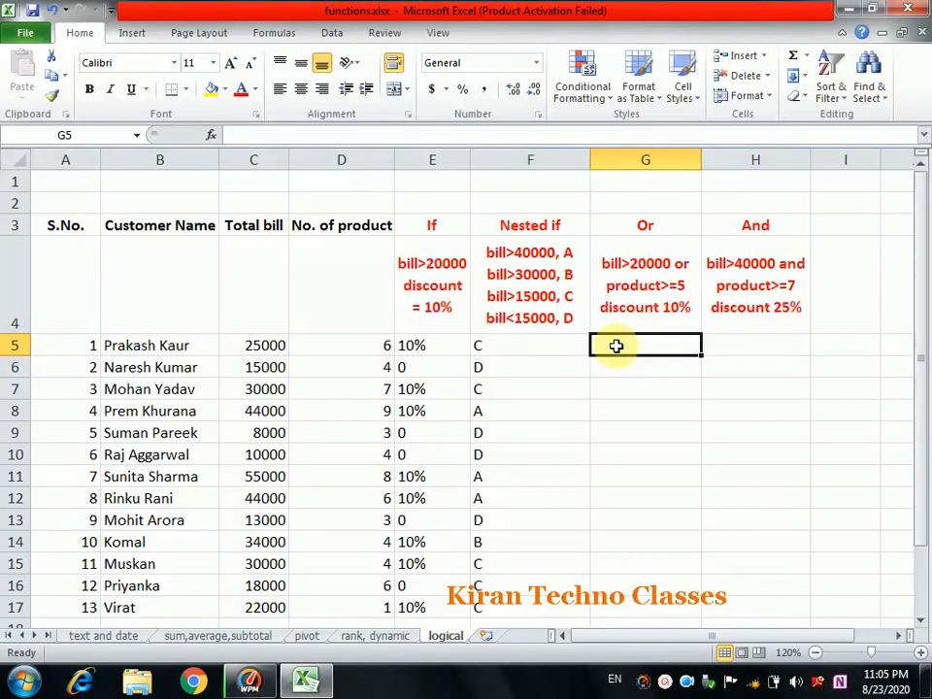
pyautogui.write('=')
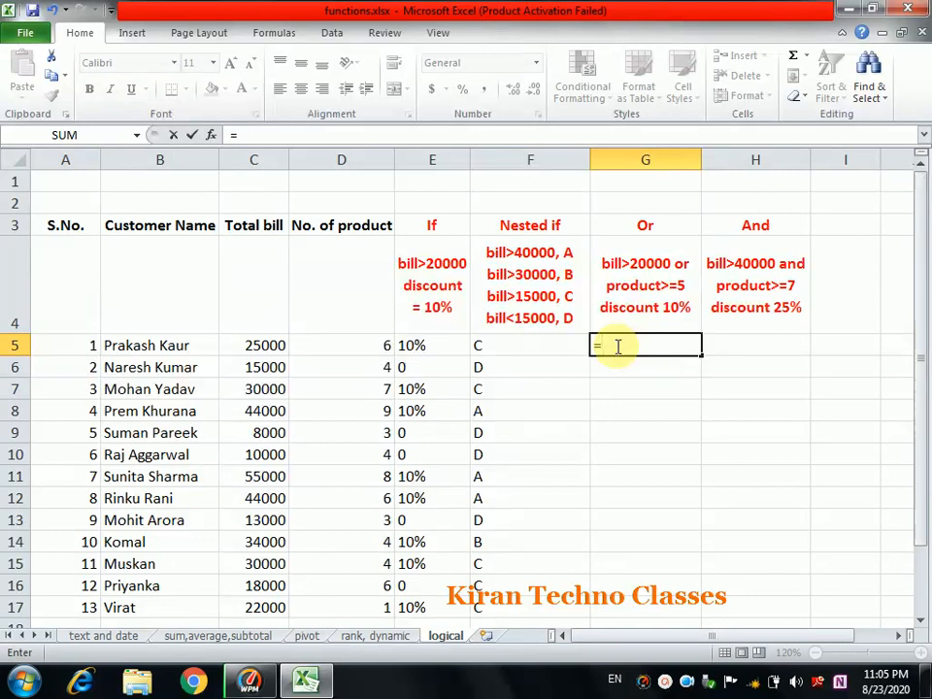
pyautogui.write('if')
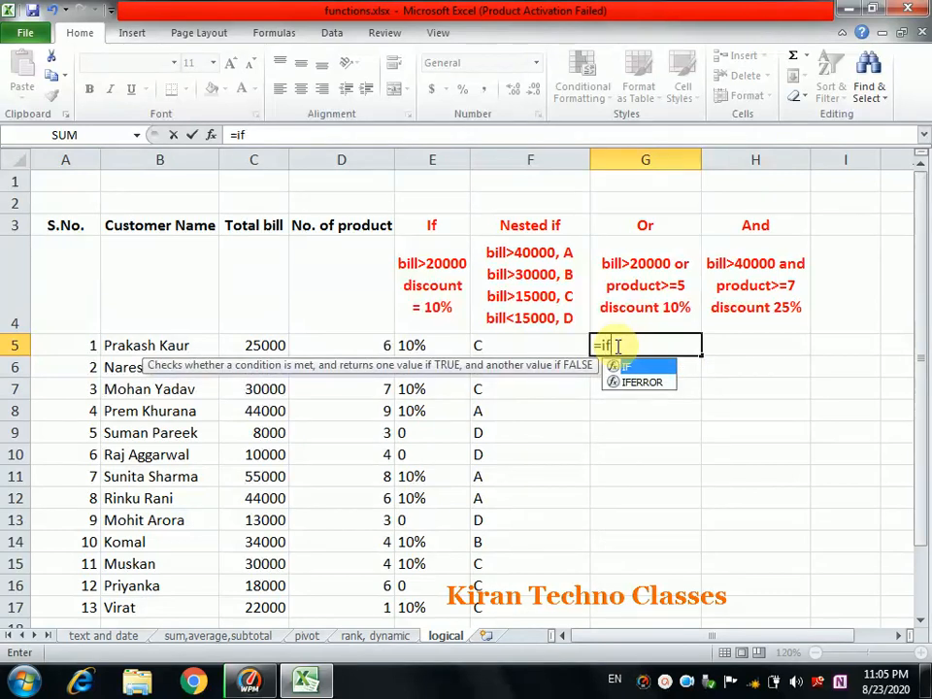
pyautogui.write('(')
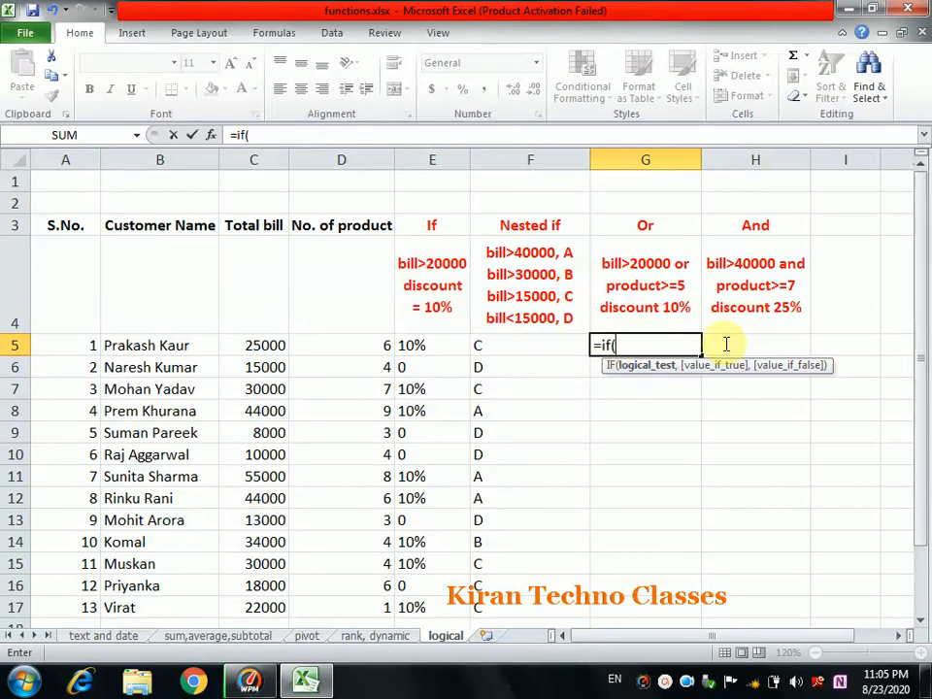
pyautogui.write('or')
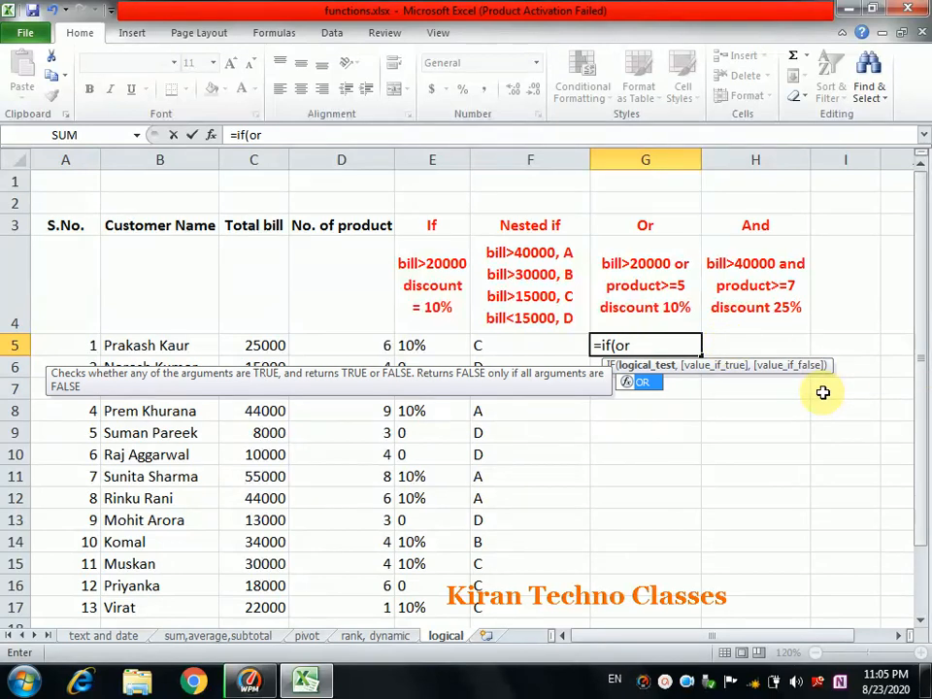
pyautogui.write('(')
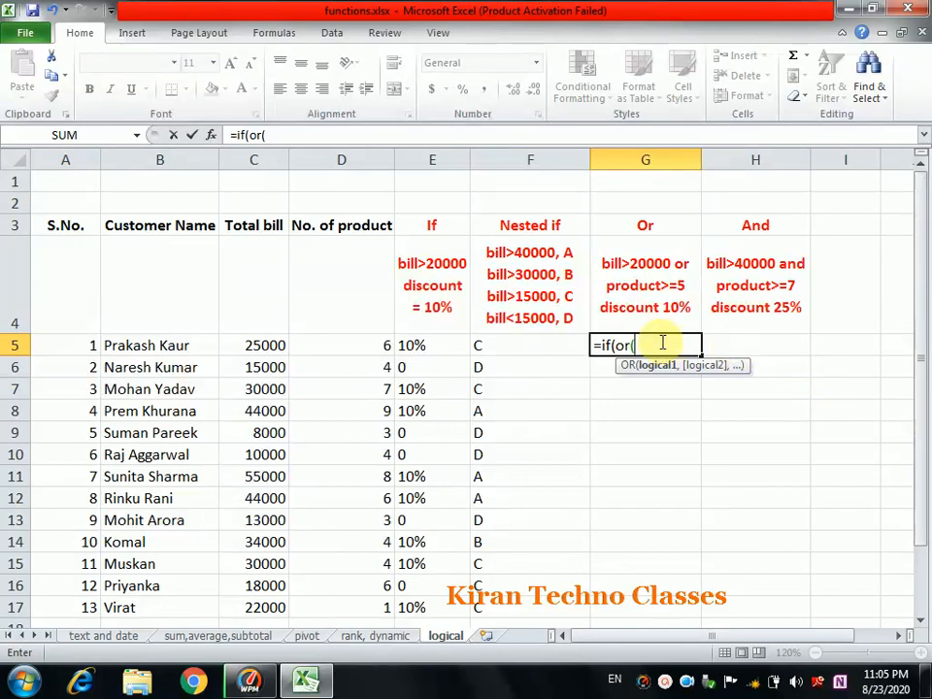
pyautogui.write('c5')
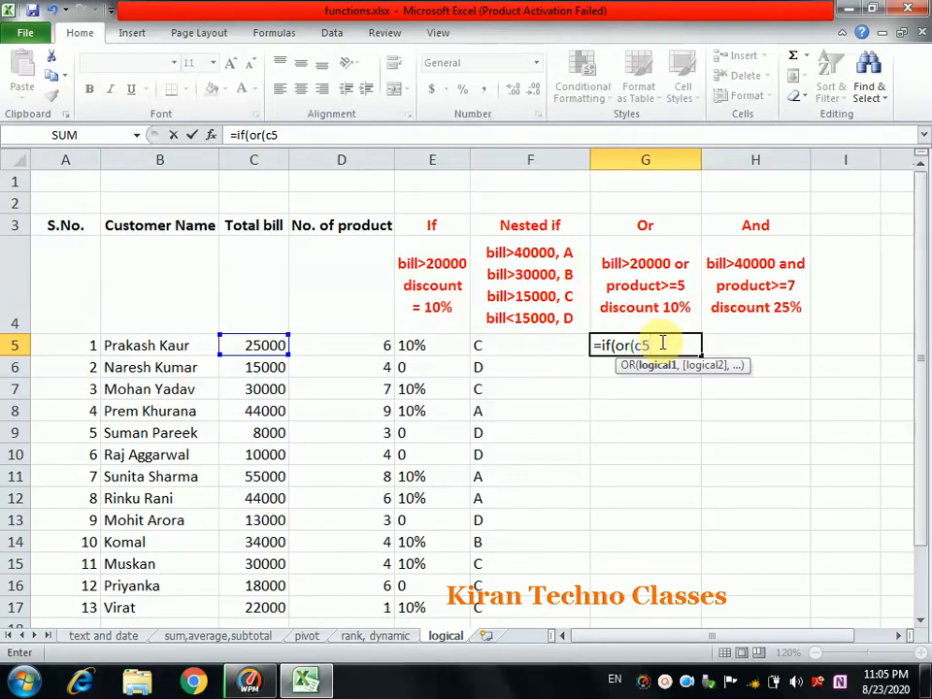
pyautogui.write('>20000')
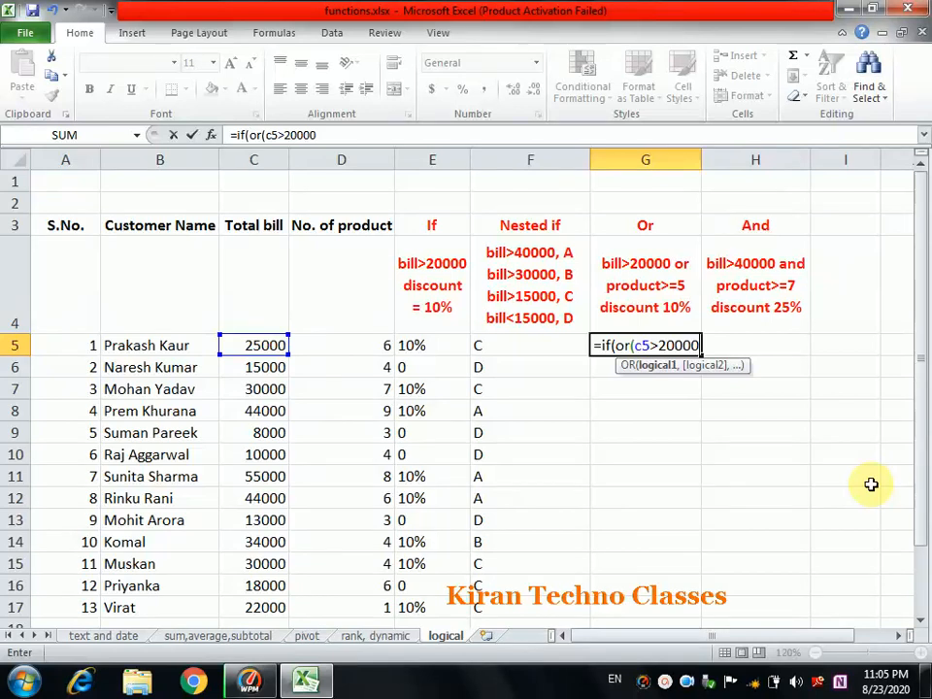
pyautogui.write(',')
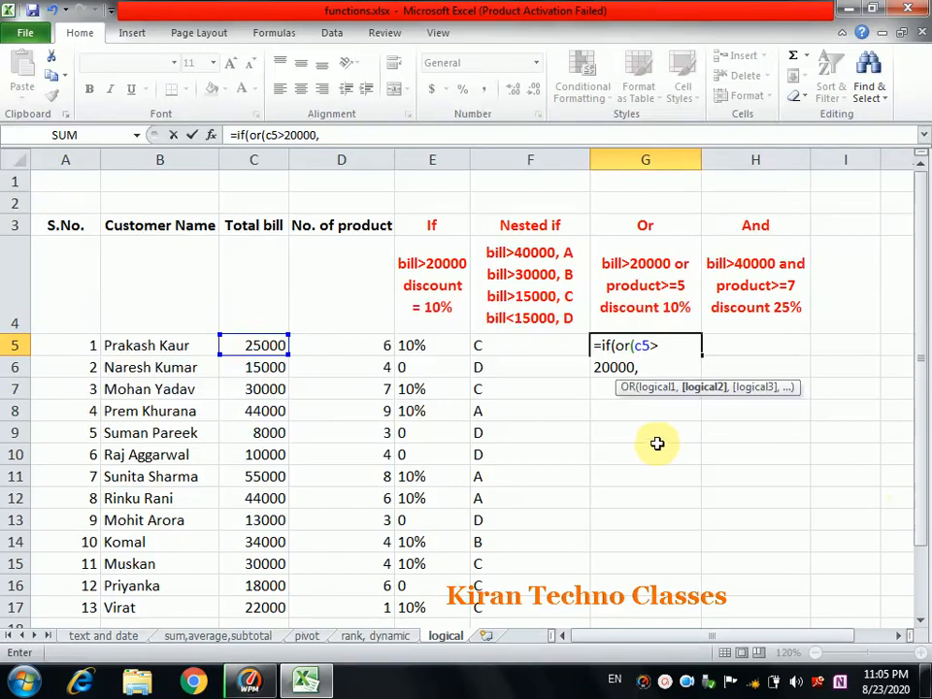
pyautogui.write('d5')
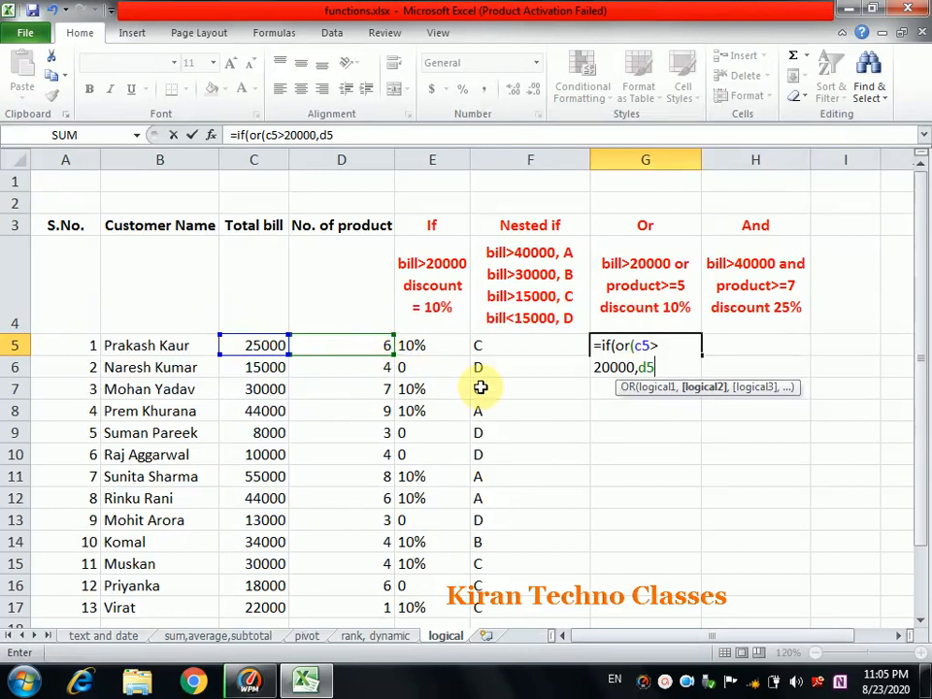
pyautogui.write('>=5')
pyautogui.write(')')
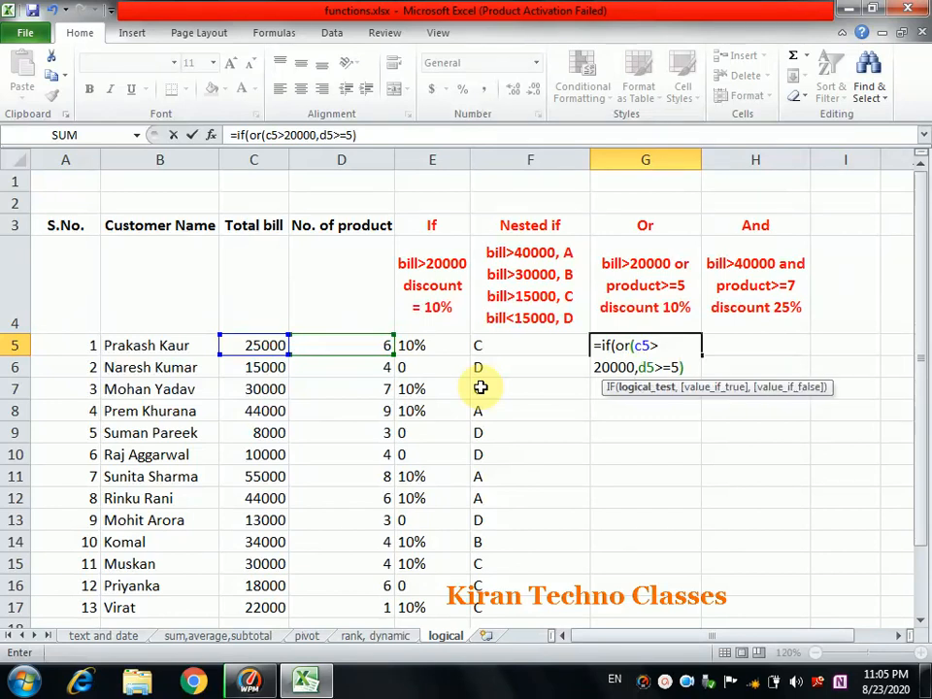
# Complete the G5 formula with "10%" as the true value and "0" as the false value, and enter it
pyautogui.write(',')
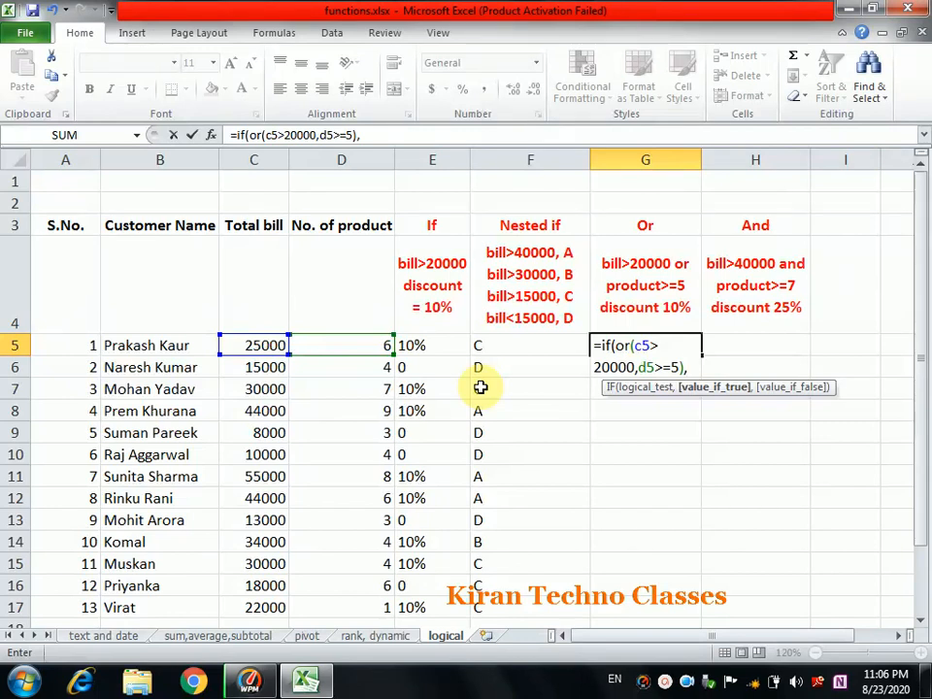
pyautogui.write('"10')
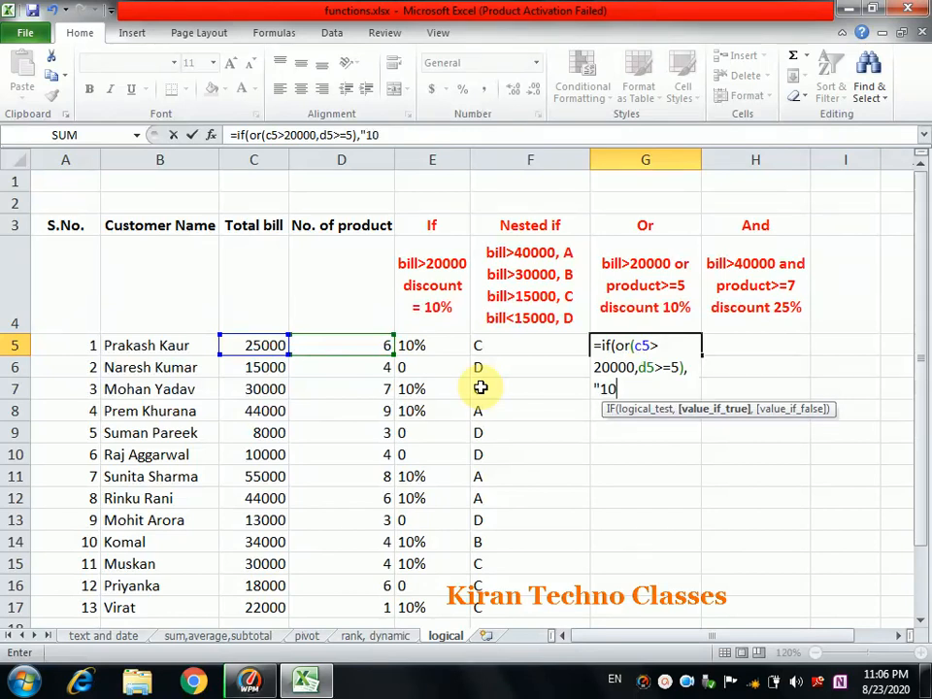
pyautogui.write('%",')
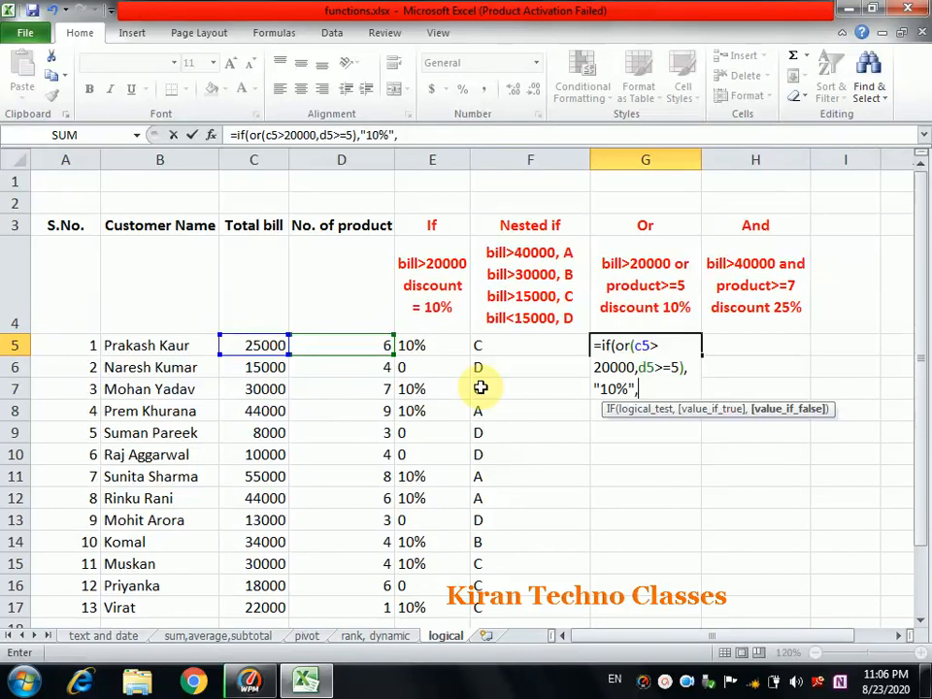
pyautogui.write('"")')
pyautogui.press('BackSpace')
pyautogui.press('BackSpace')
pyautogui.write('0")')
pyautogui.press('Return')
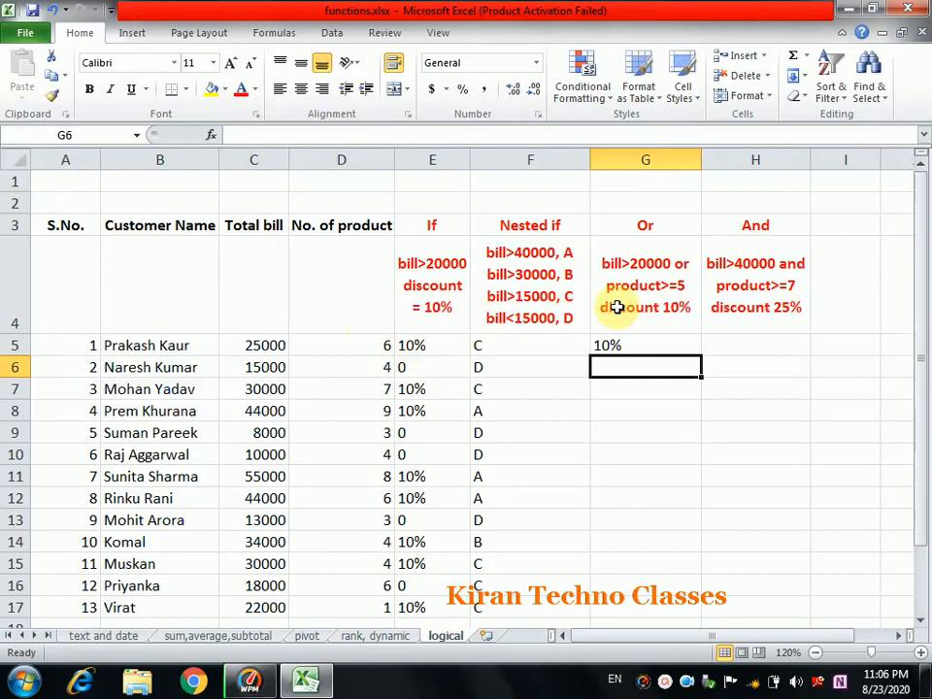
# Fill the OR formula from G5 down column G and clear the surplus results in G18:G19
pyautogui.click(653, 342)
pyautogui.moveTo(702, 355); pyautogui.dragTo(661, 601)
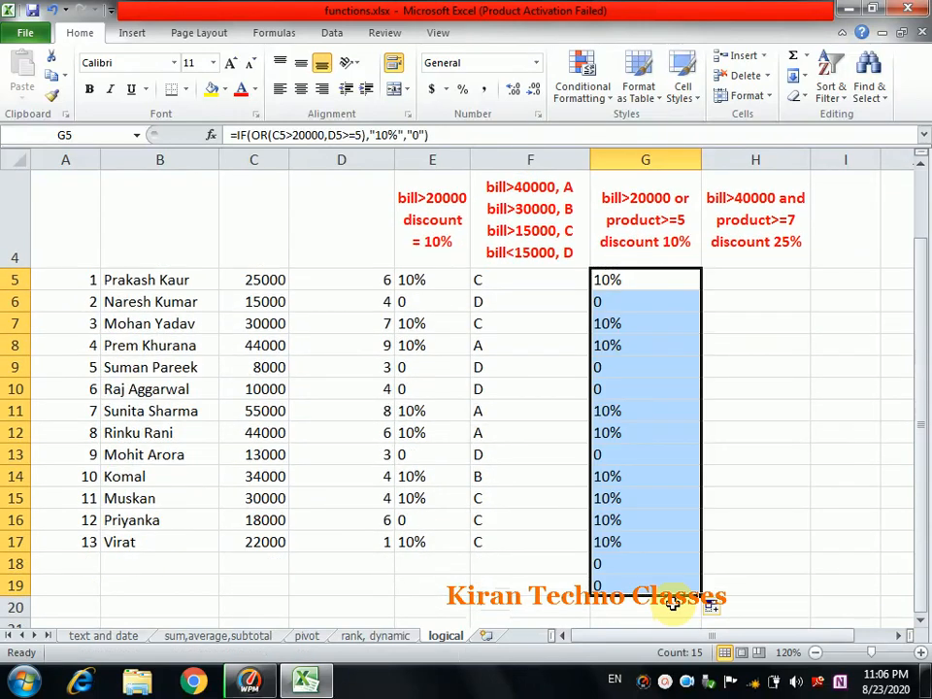
pyautogui.moveTo(620, 573)
pyautogui.mouseDown()
pyautogui.moveTo(614, 564)
pyautogui.moveTo(612, 583)
pyautogui.mouseUp()
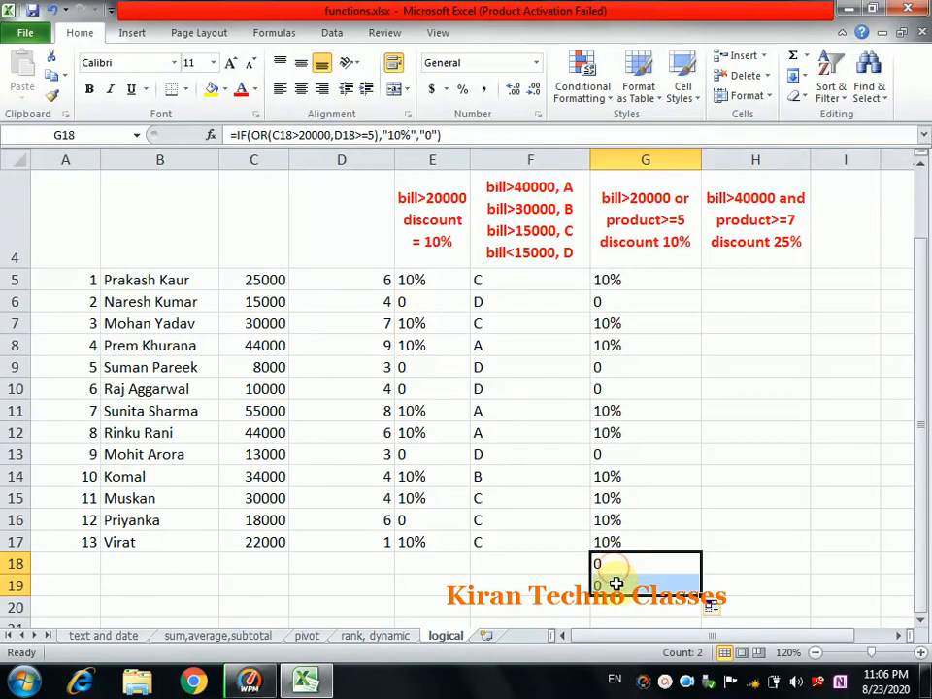
pyautogui.press('Delete')
# Check the OR results in column G against the bills and product counts, and review the AND criteria in H4
pyautogui.click(608, 301)
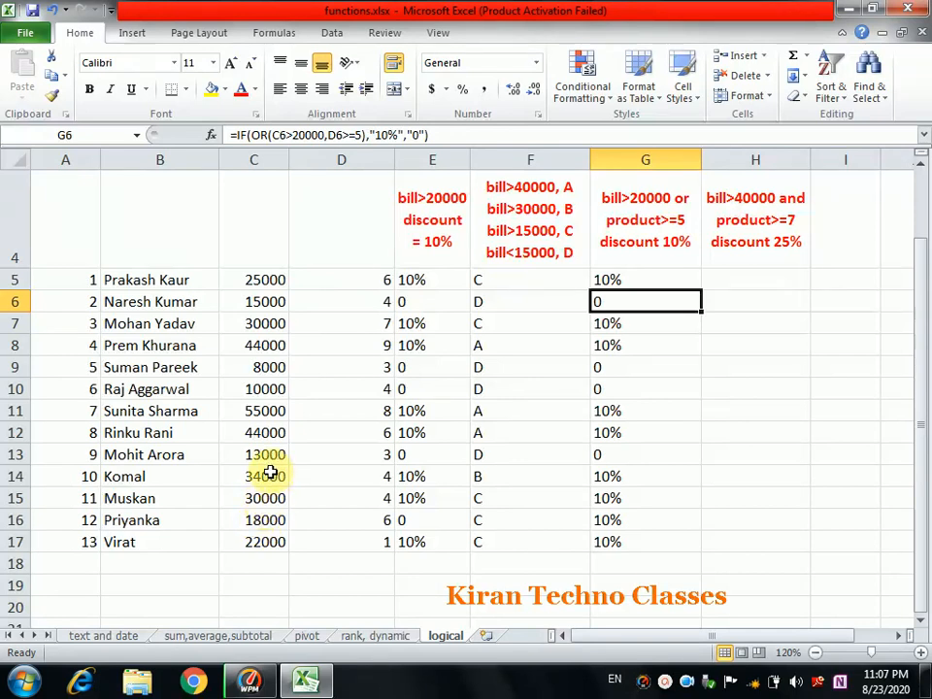
pyautogui.click(253, 520)
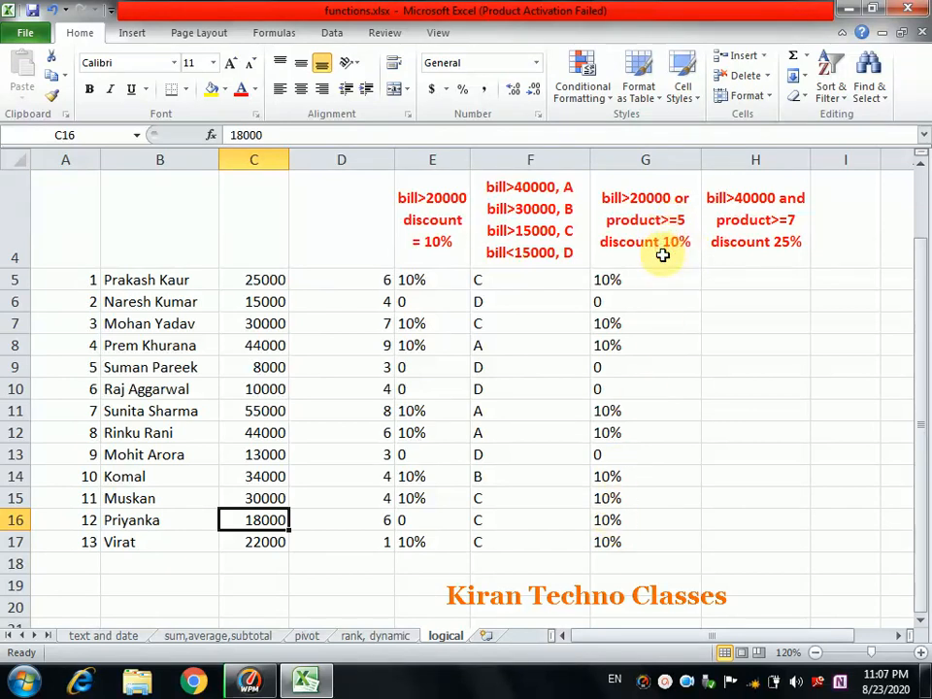
pyautogui.click(765, 199)
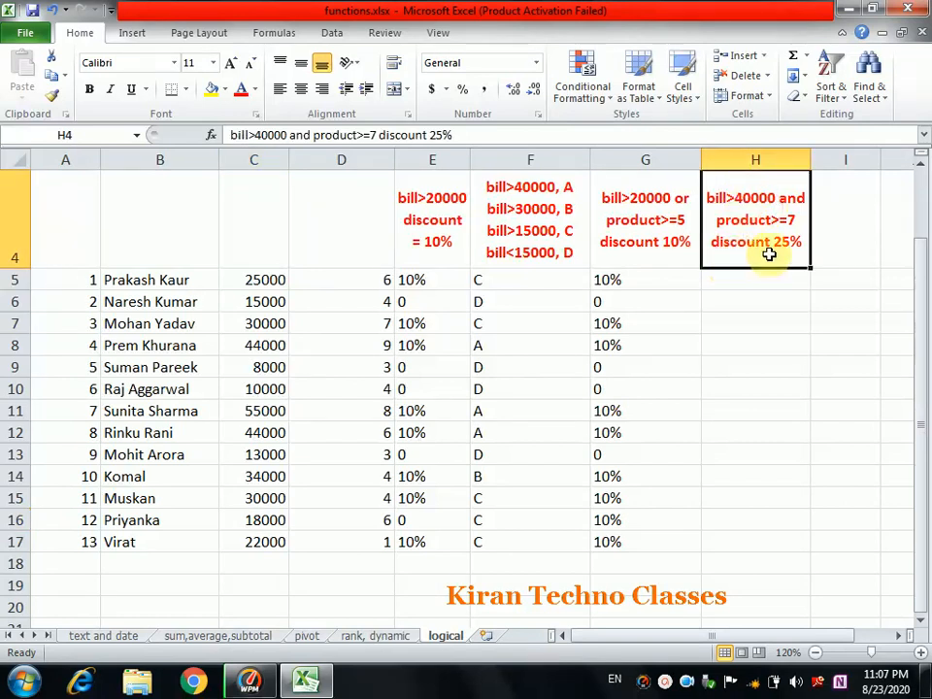
pyautogui.moveTo(770, 253); pyautogui.dragTo(739, 301)
pyautogui.click(739, 301)
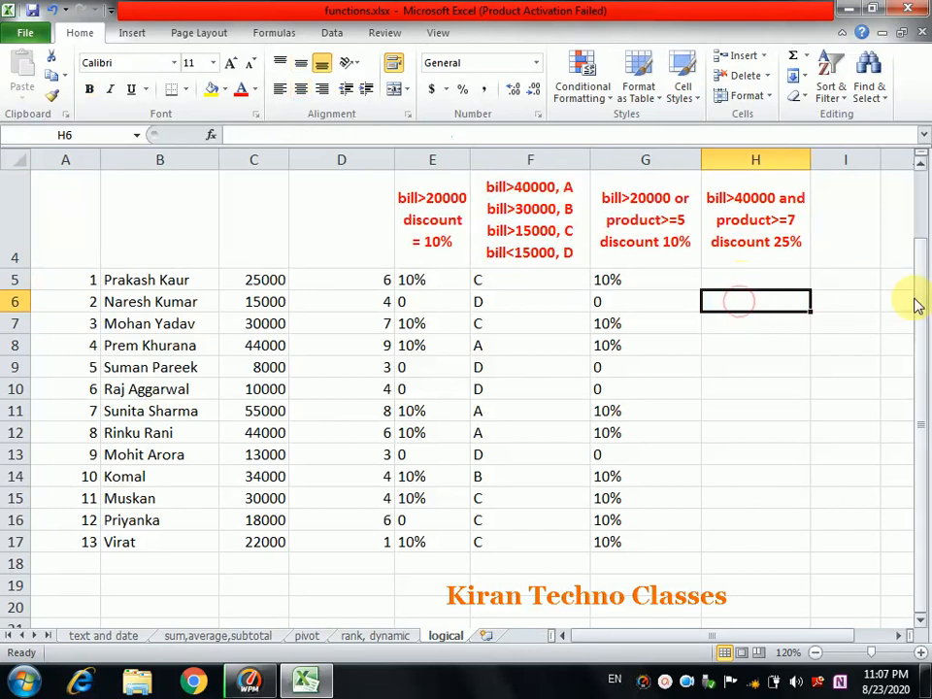
# Start an IF formula in H5 with the logical test AND(C5>40000,D5>=7)
pyautogui.moveTo(923, 294); pyautogui.dragTo(917, 280)
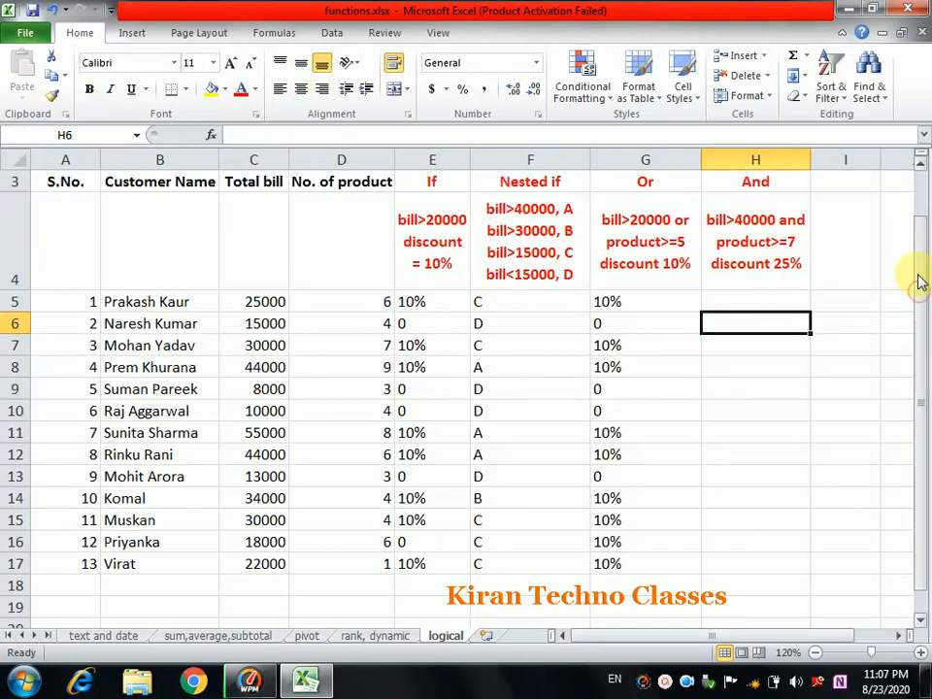
pyautogui.click(756, 303)
pyautogui.write('=')
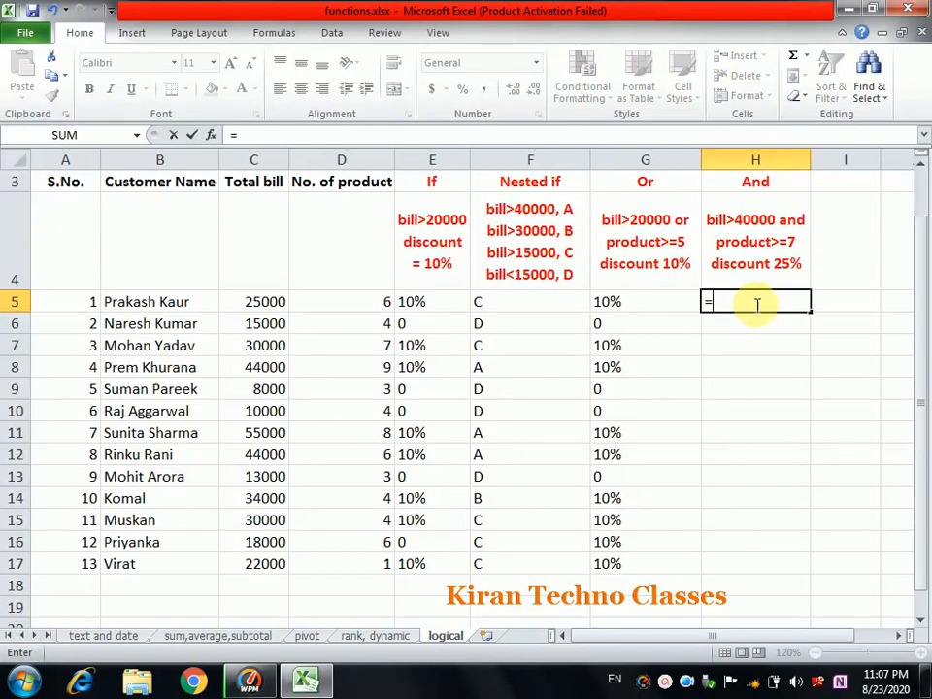
pyautogui.write('if')
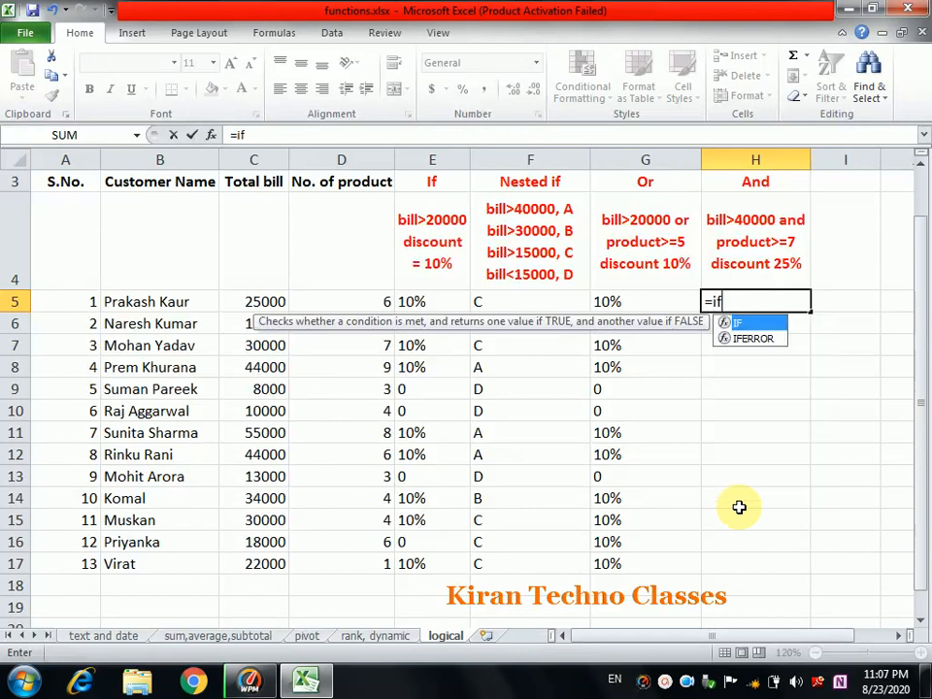
pyautogui.write('(and')
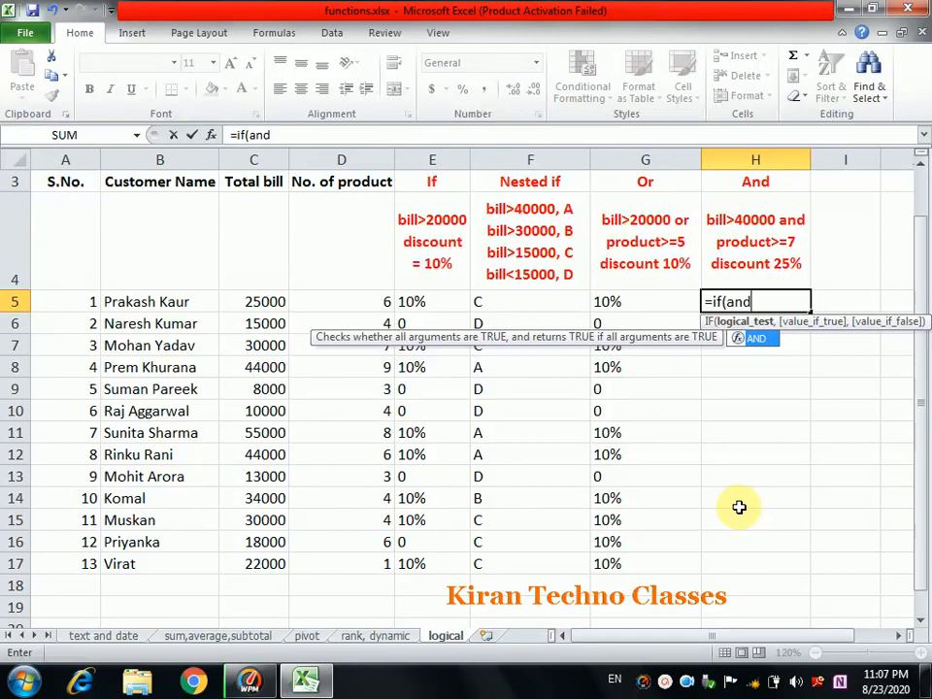
pyautogui.write('(')
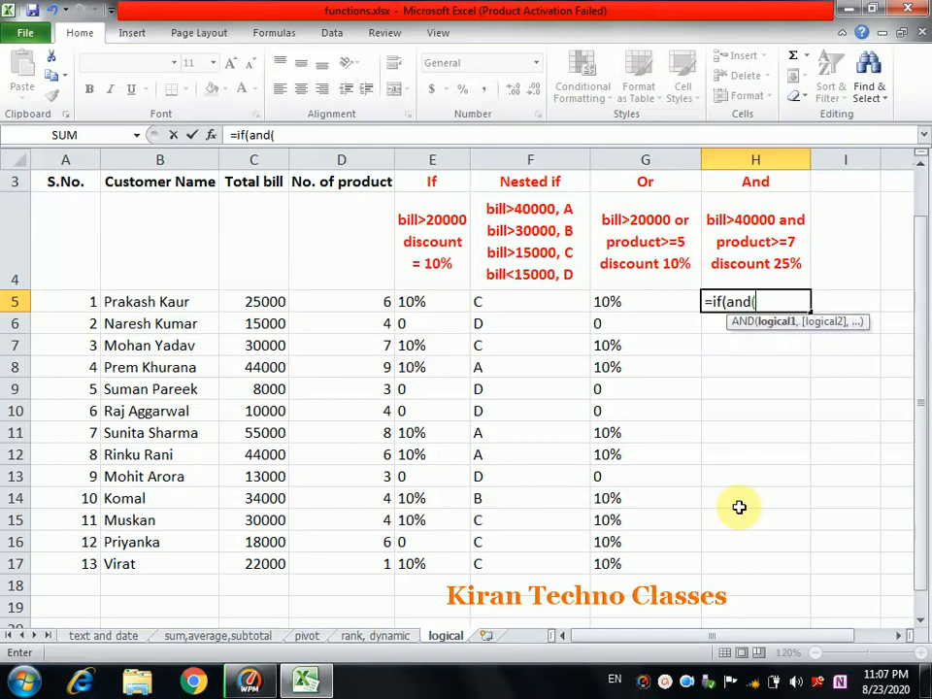
pyautogui.write('c5')
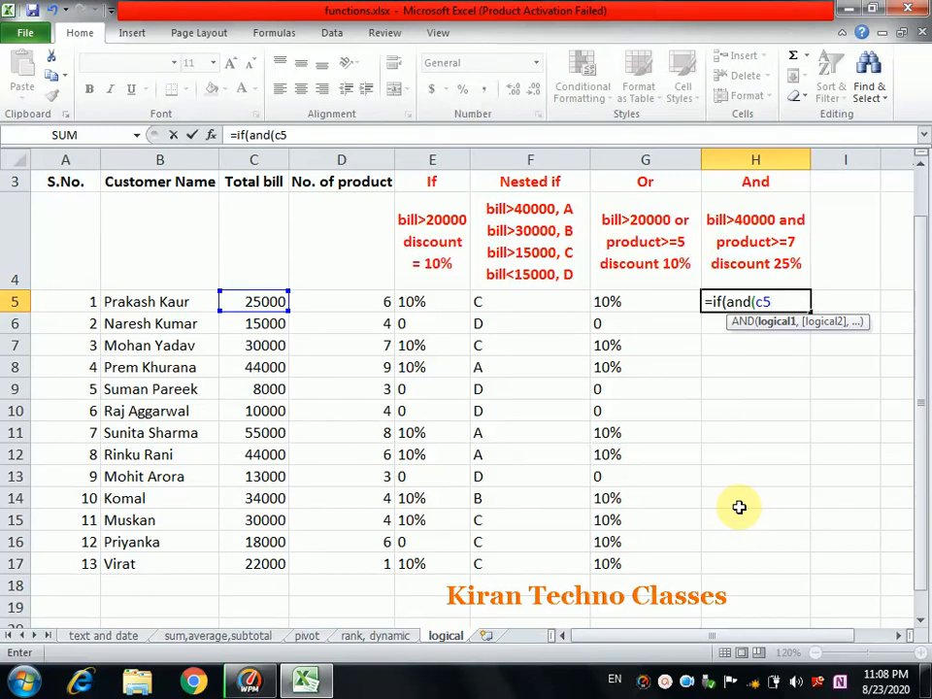
pyautogui.write('>40000')
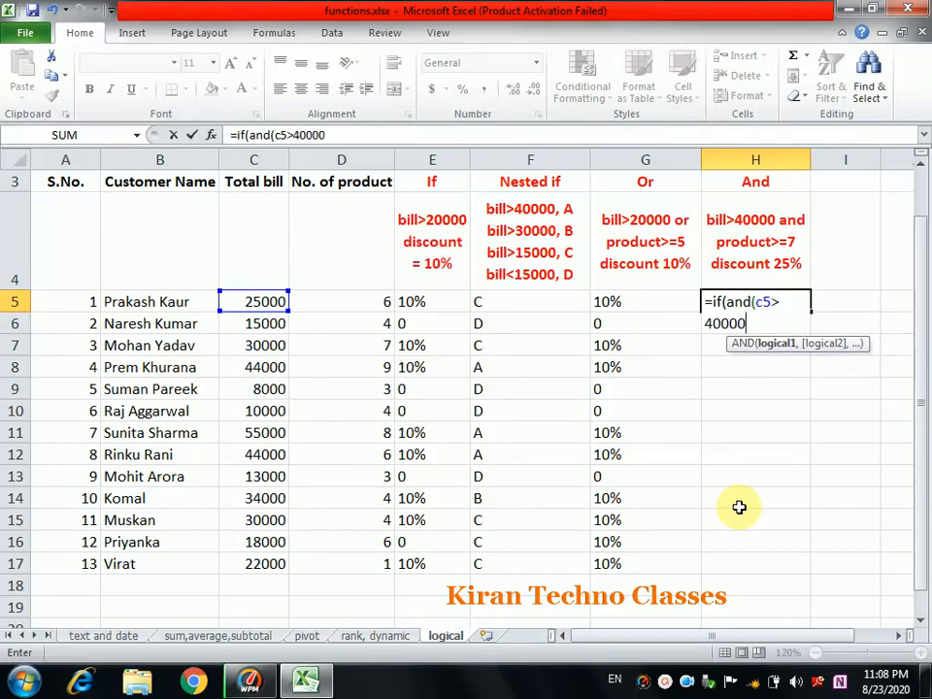
pyautogui.write(',')
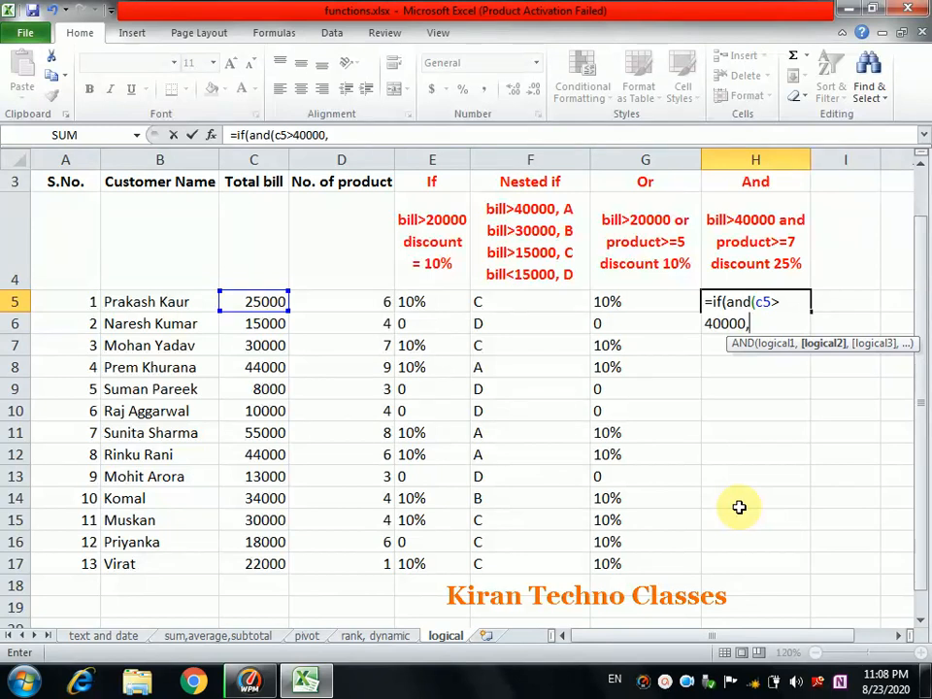
pyautogui.write('d5')
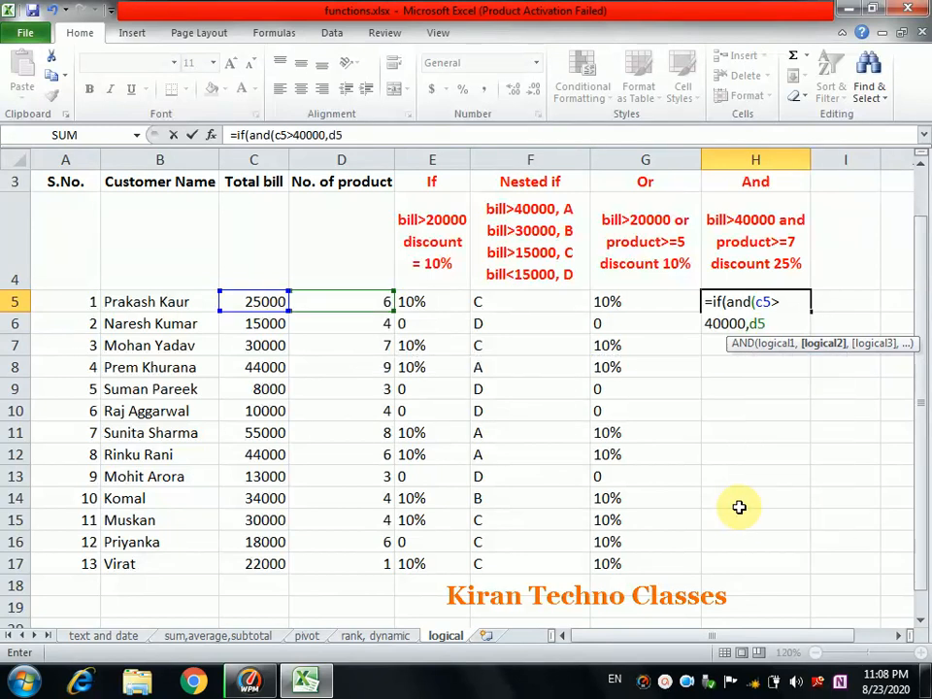
pyautogui.write('>=7)')
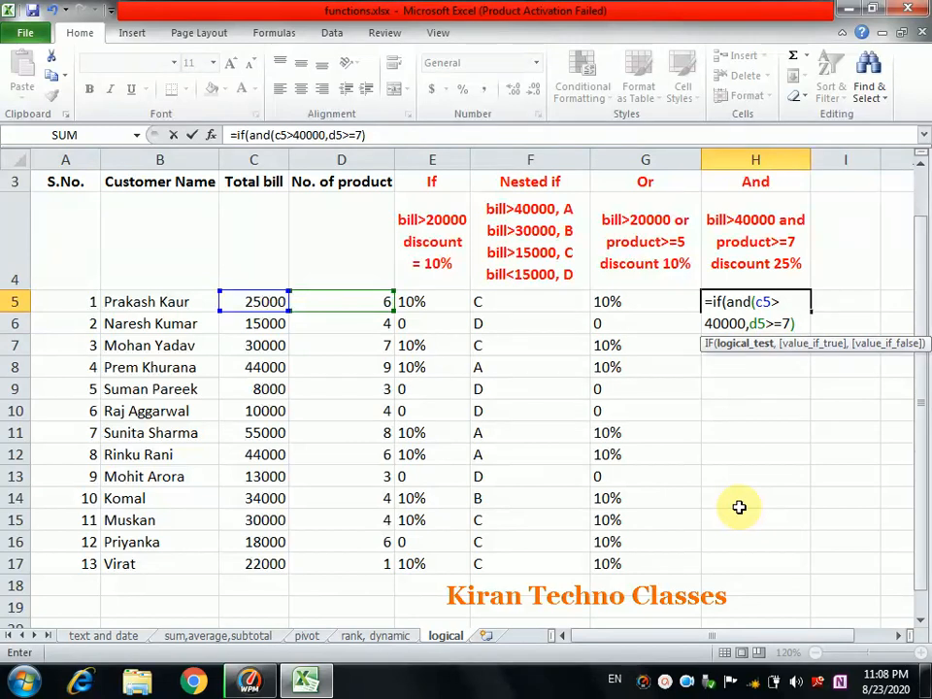
# Complete the H5 formula with "25%" as the true value and "0" as the false value, and fill it down to H17
pyautogui.write(',')
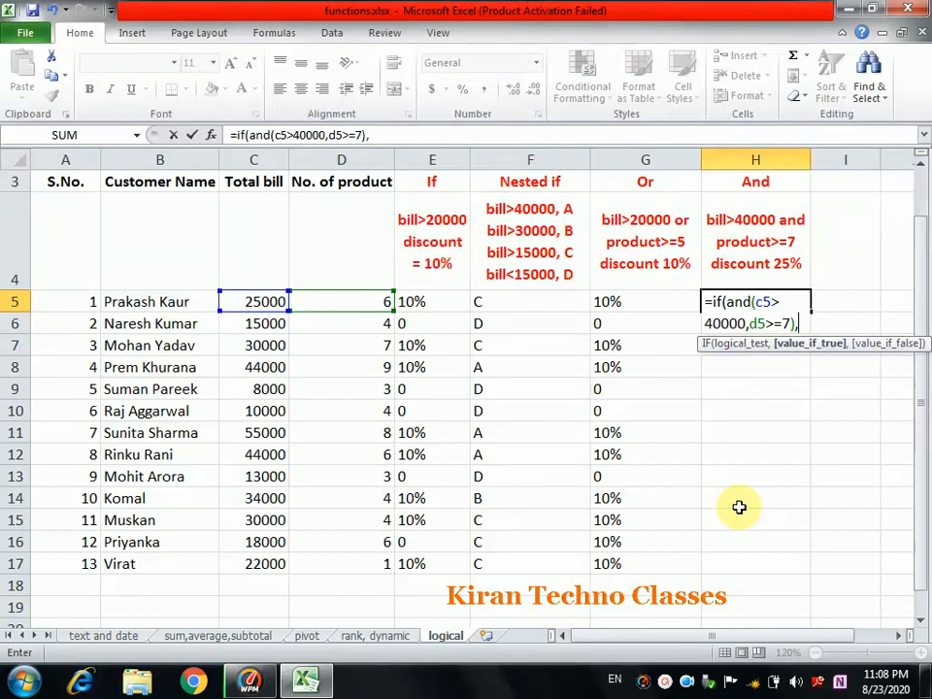
pyautogui.write('"25%')
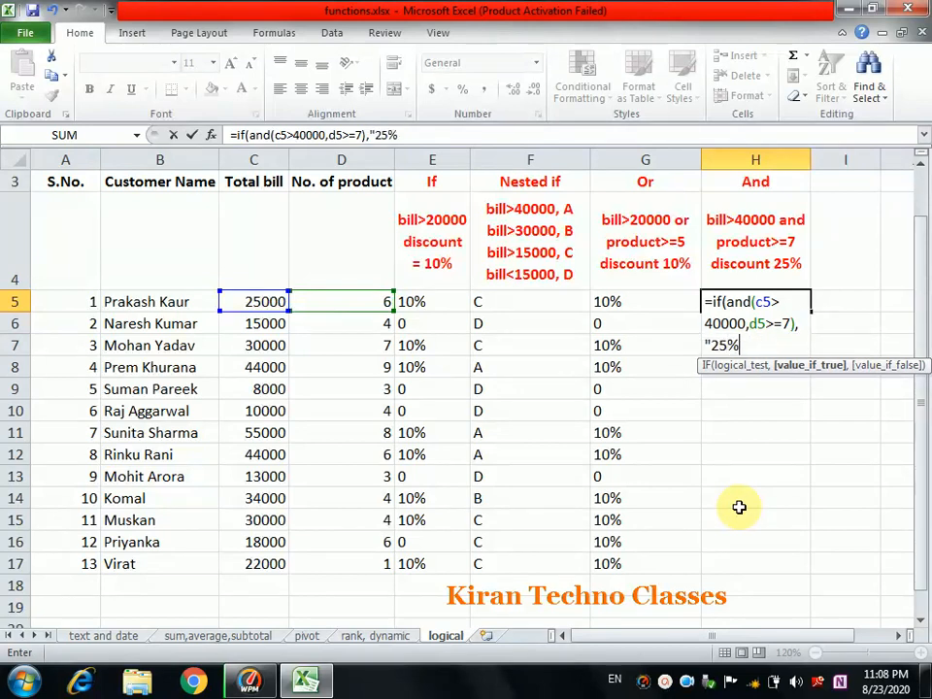
pyautogui.write('"')
pyautogui.write(',""')
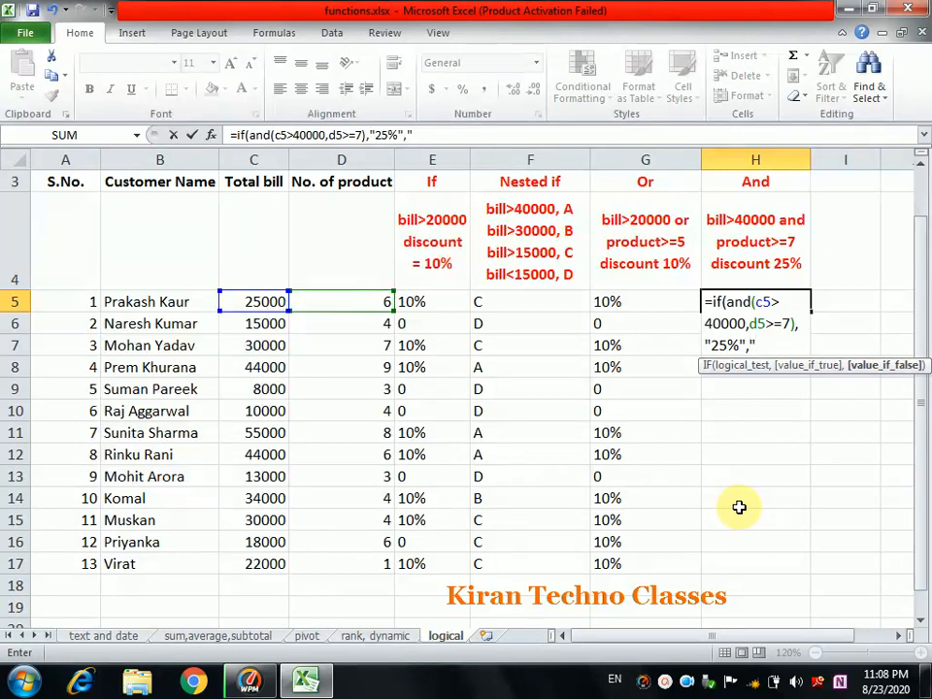
pyautogui.write(')')
pyautogui.press('BackSpace')
pyautogui.write('0")')
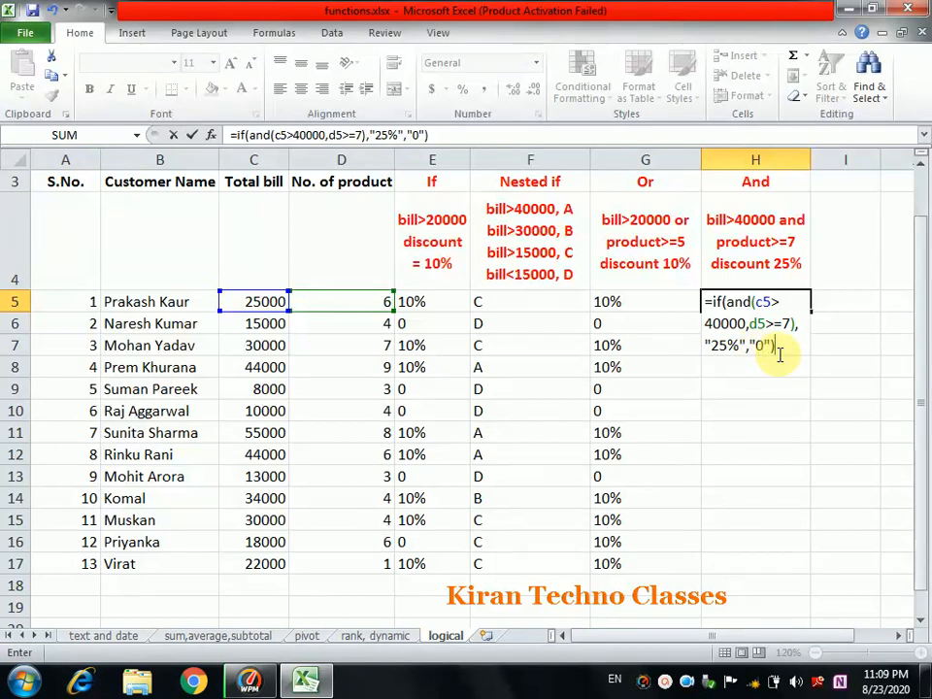
pyautogui.press('Return')
pyautogui.click(730, 301)
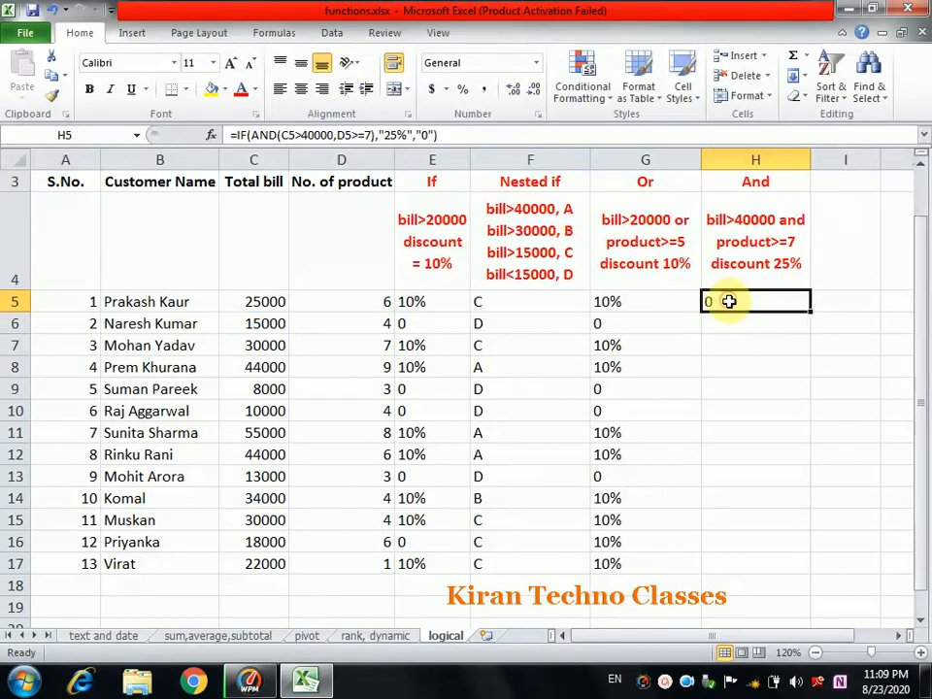
pyautogui.moveTo(812, 311); pyautogui.dragTo(801, 568)
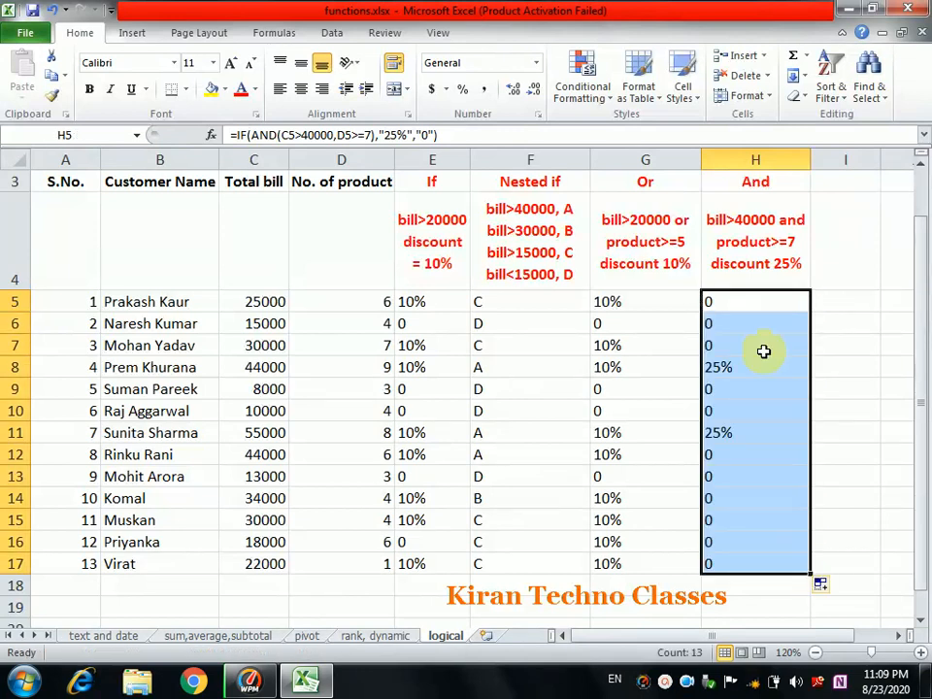
# Check the AND discounts in rows 8 and 11 against their bills and product counts, and set D11 to 5
pyautogui.click(732, 367)
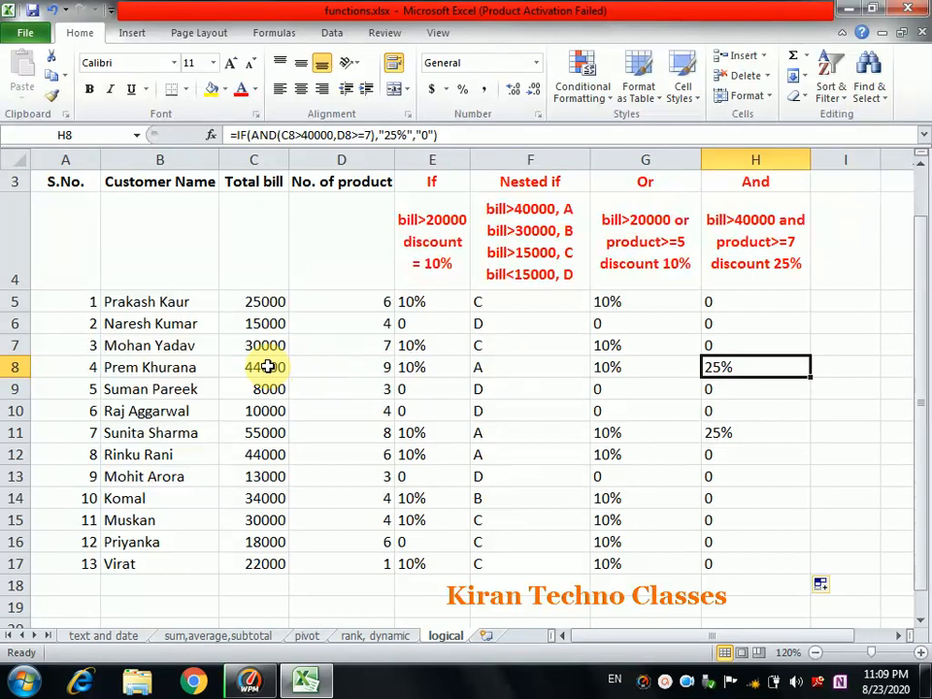
pyautogui.click(343, 370)
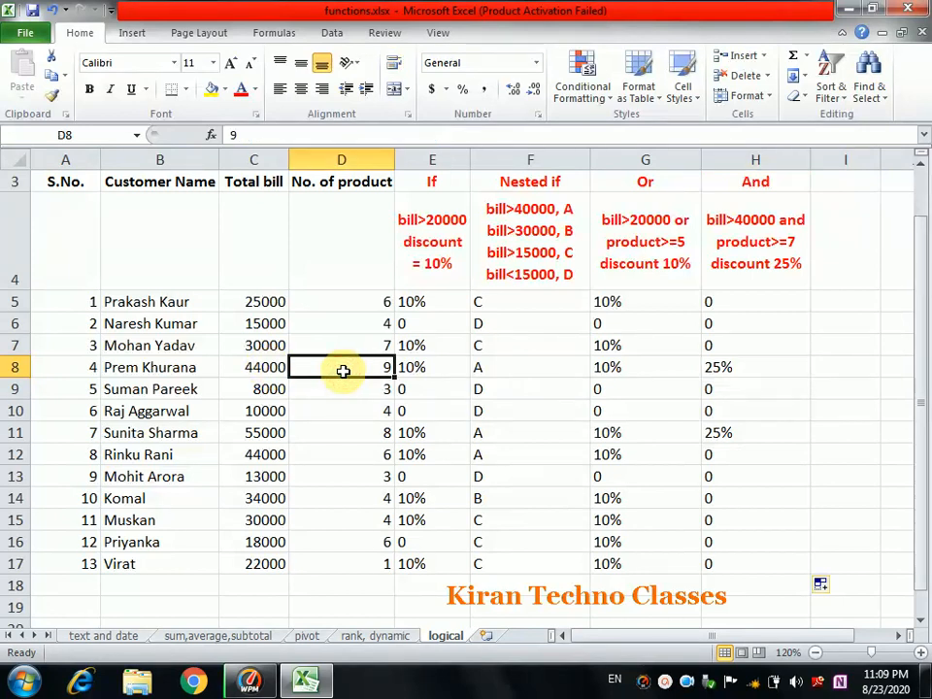
pyautogui.click(717, 366)
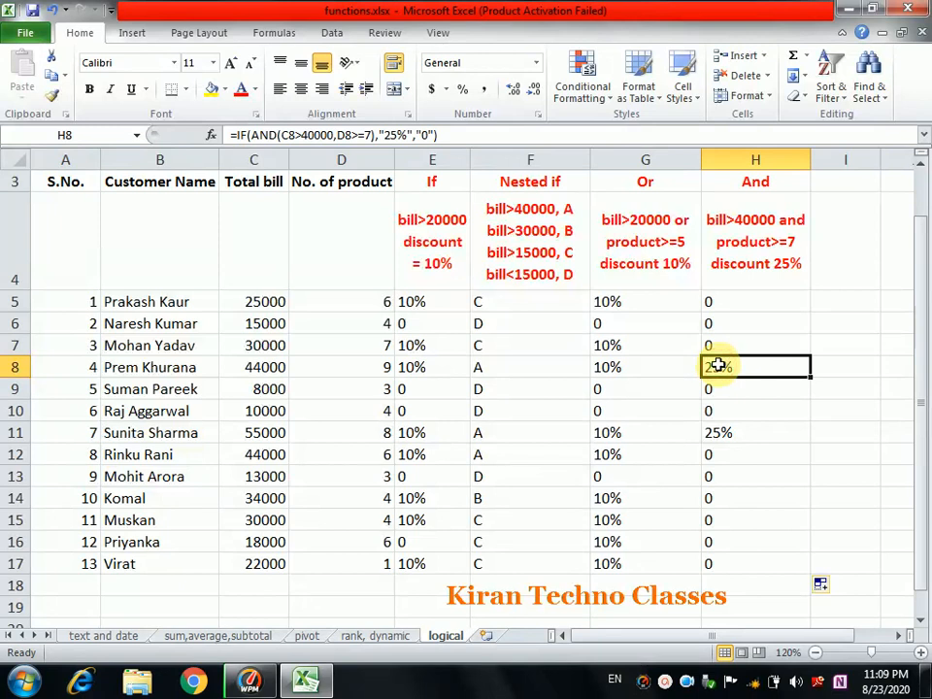
pyautogui.click(714, 433)
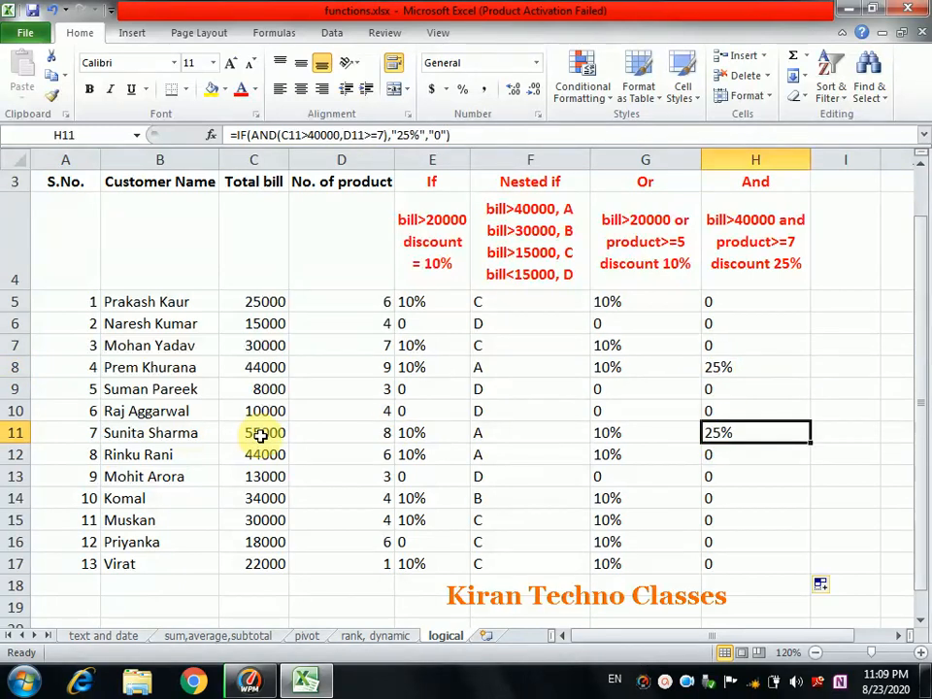
pyautogui.click(382, 435)
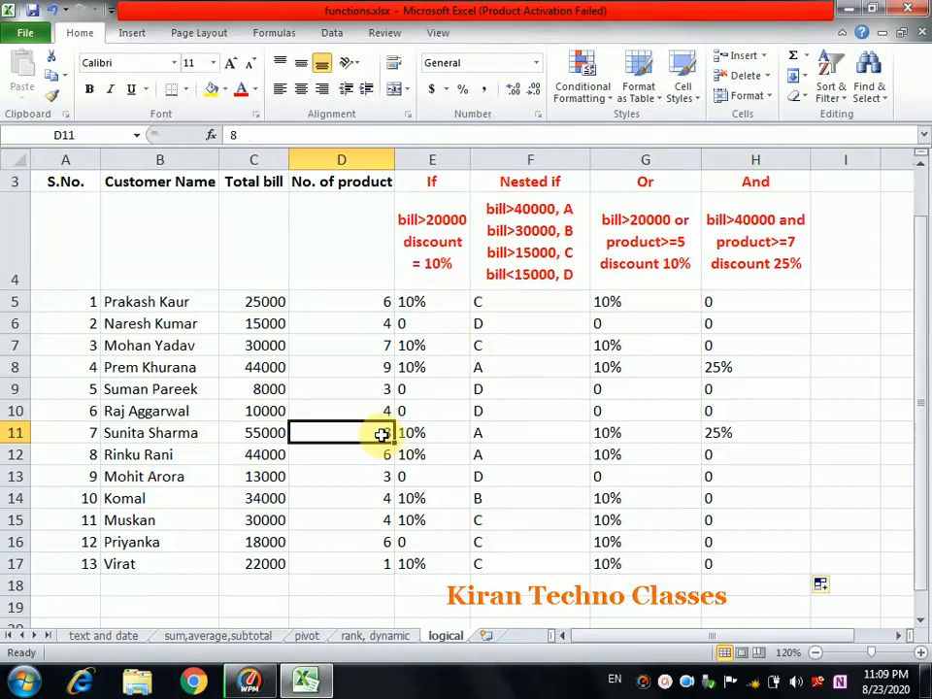
pyautogui.write('5')
pyautogui.press('Return')
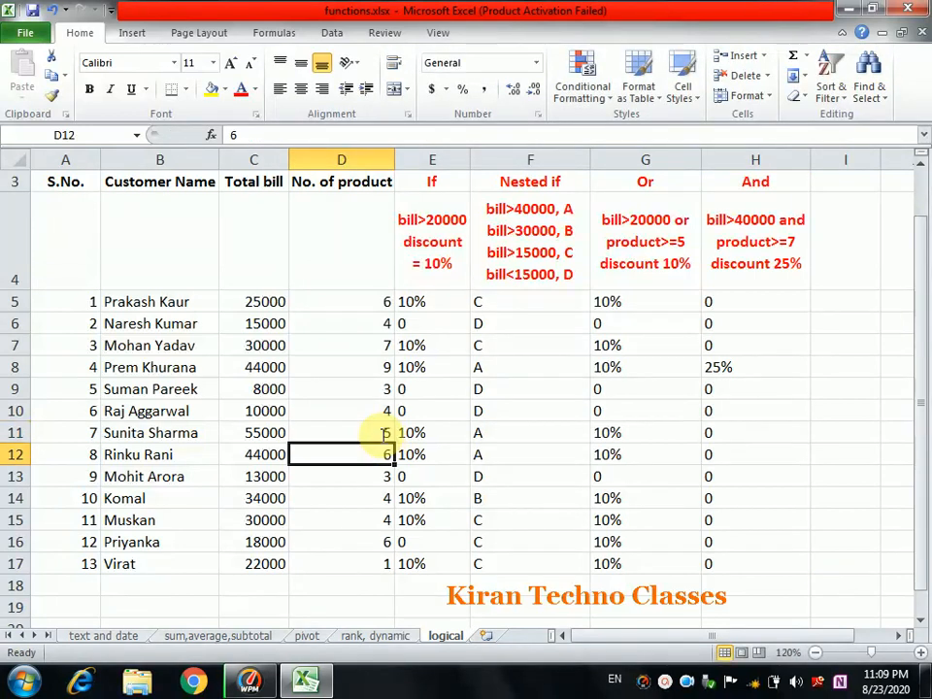
# Review the bill, product count and AND result in row 11, and restore D11 to 8
pyautogui.click(249, 429)
pyautogui.click(330, 433)
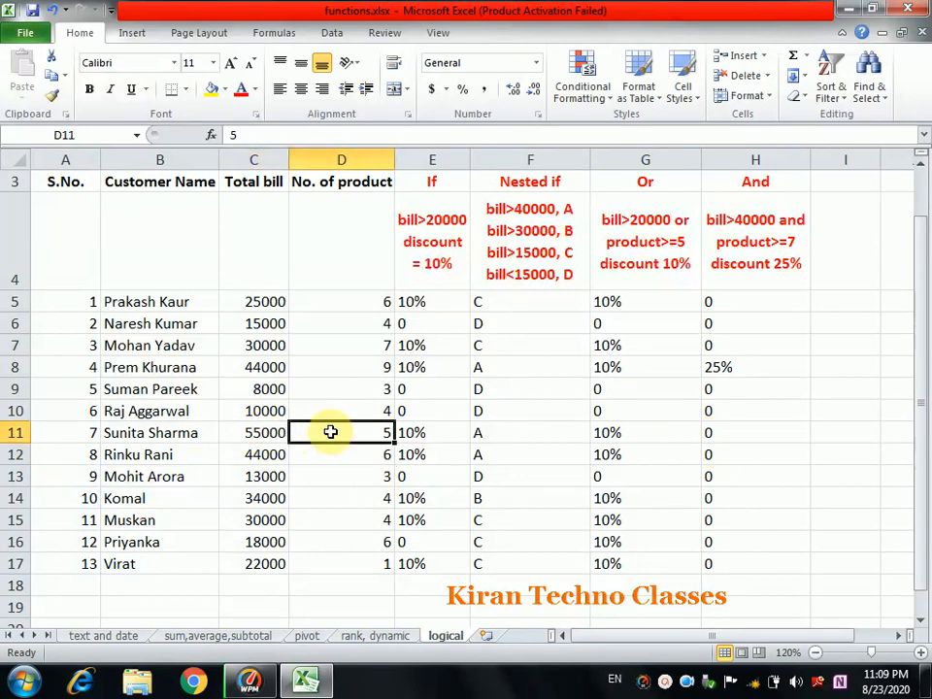
pyautogui.click(725, 434)
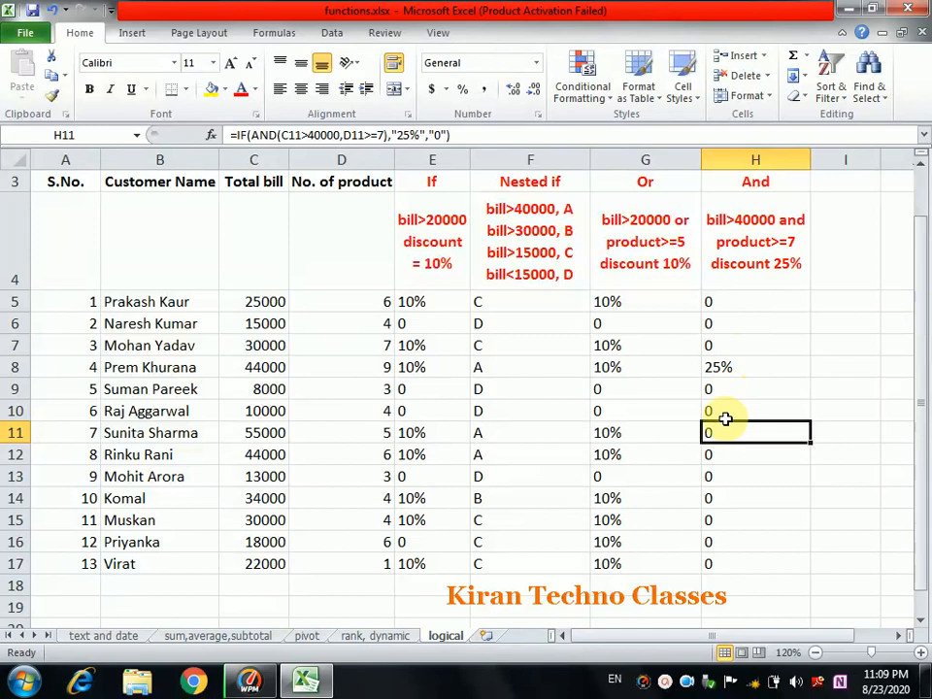
pyautogui.click(384, 431)
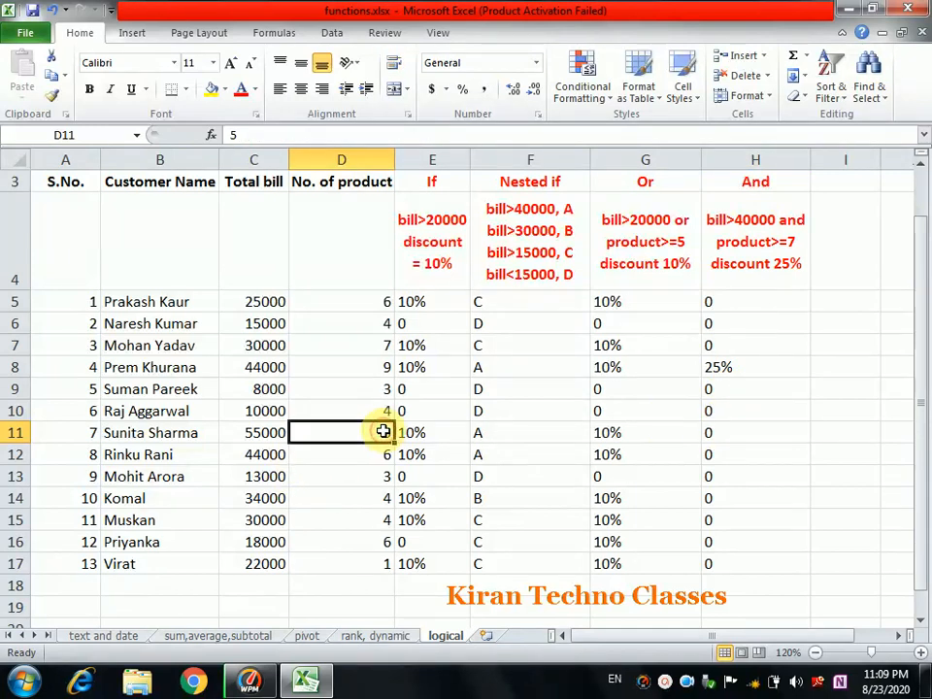
pyautogui.write('8')
pyautogui.press('Return')
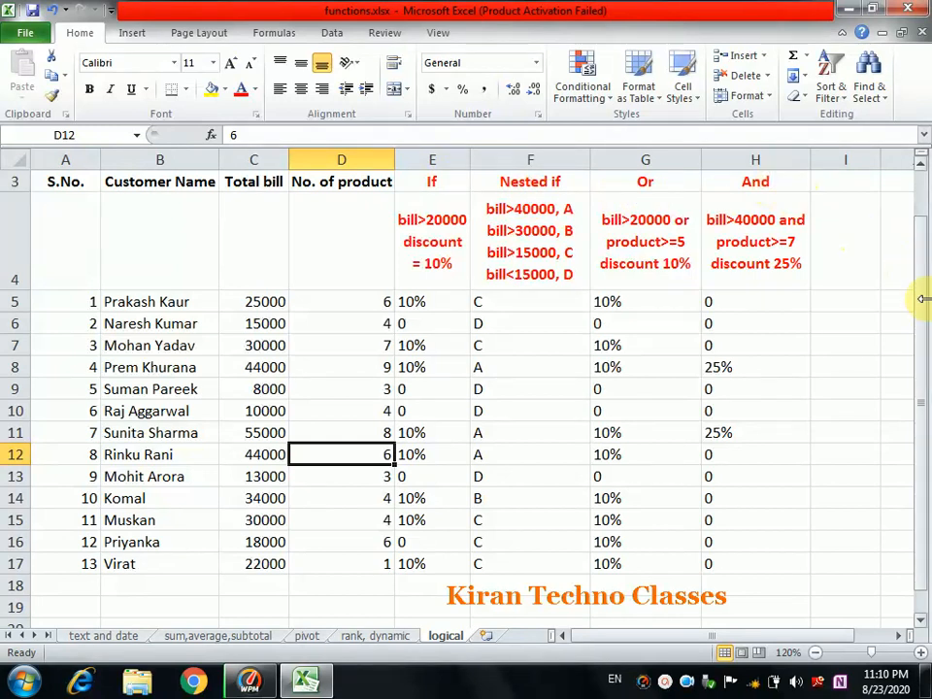
# Enter 60 in D19 and 30 in E19 below the customer table
pyautogui.moveTo(923, 303); pyautogui.dragTo(925, 385)
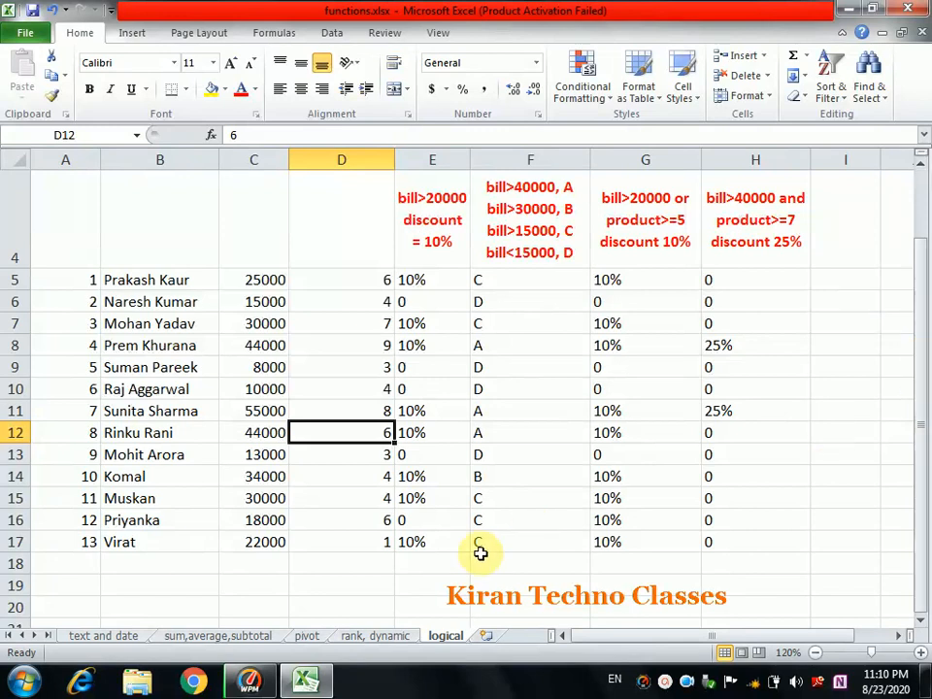
pyautogui.click(330, 582)
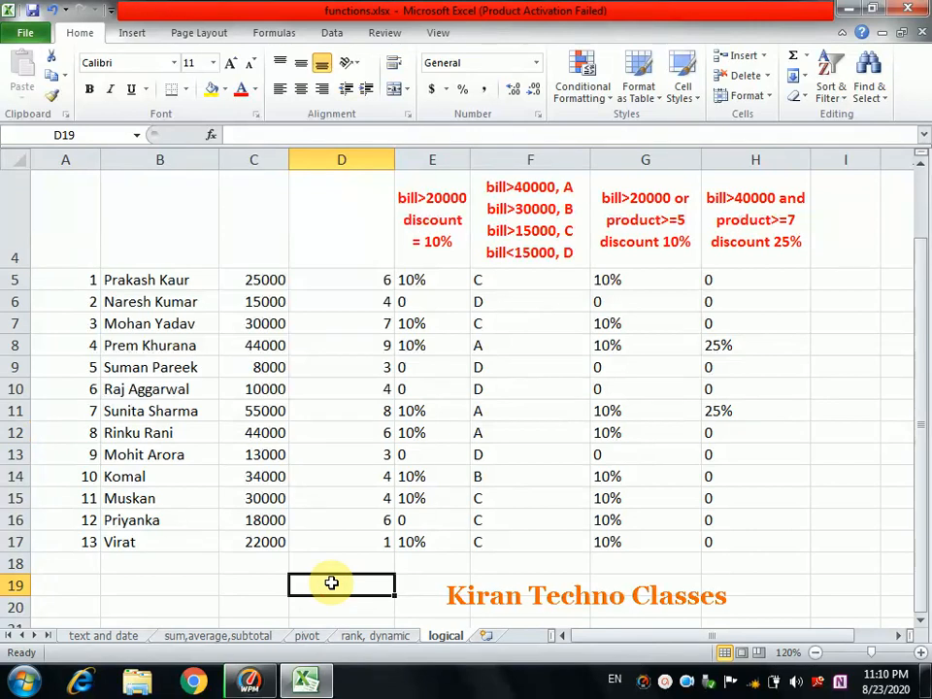
pyautogui.write('60')
pyautogui.press('Tab')
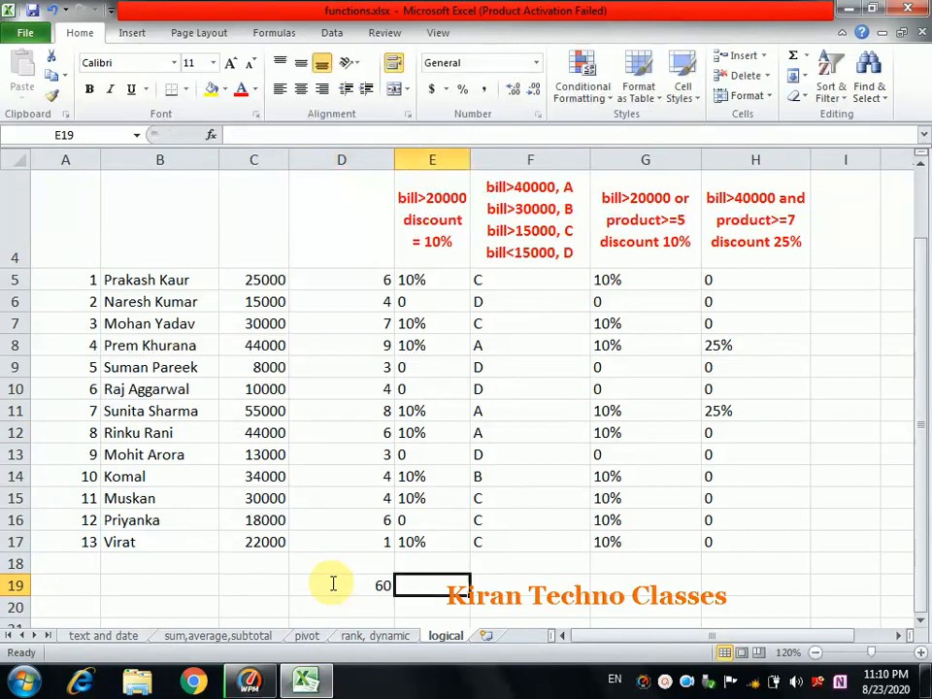
pyautogui.write('30')
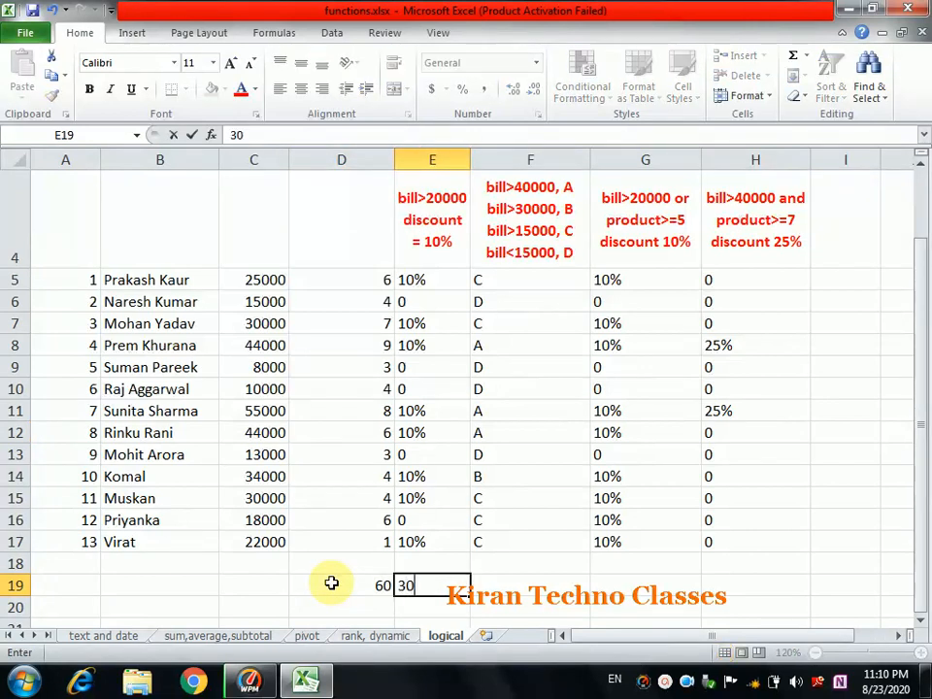
pyautogui.press('Tab')
# Enter the division formula =D19/E19 in F19
pyautogui.write('=')
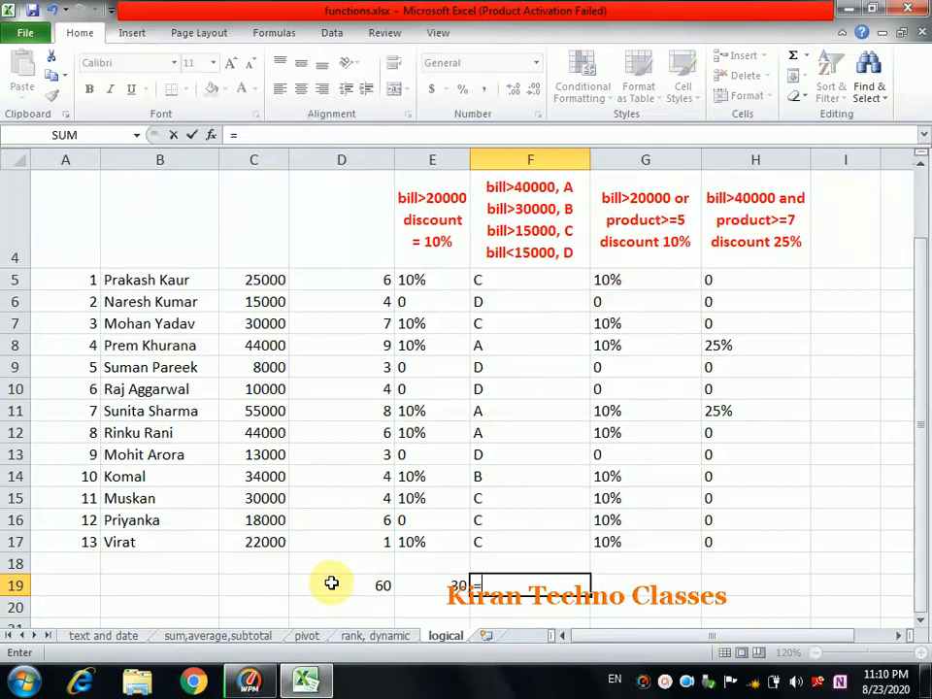
pyautogui.click(358, 588)
pyautogui.write('/')
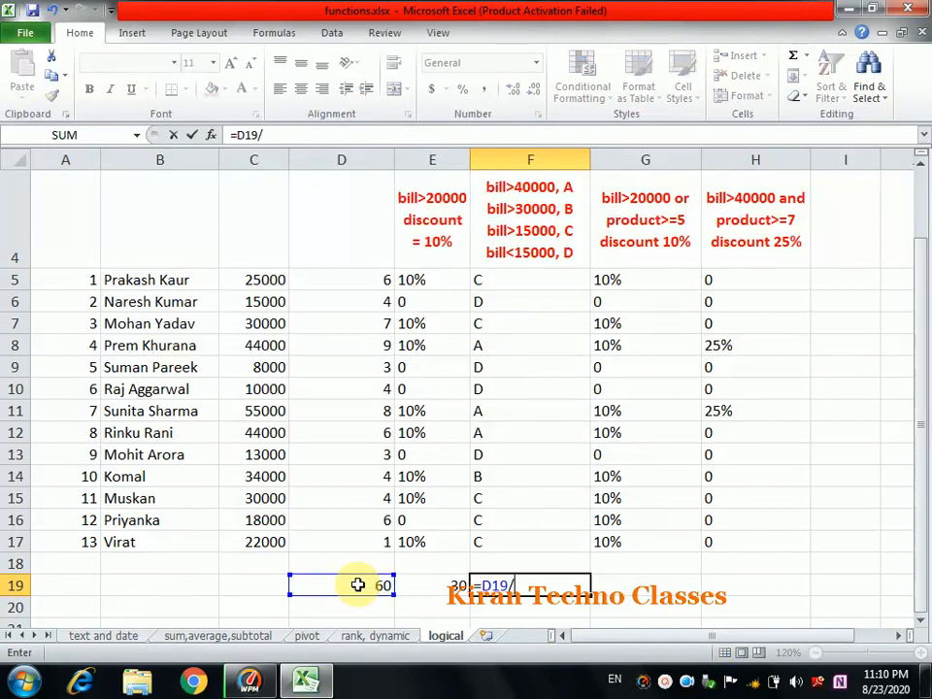
pyautogui.click(430, 587)
pyautogui.press('Return')
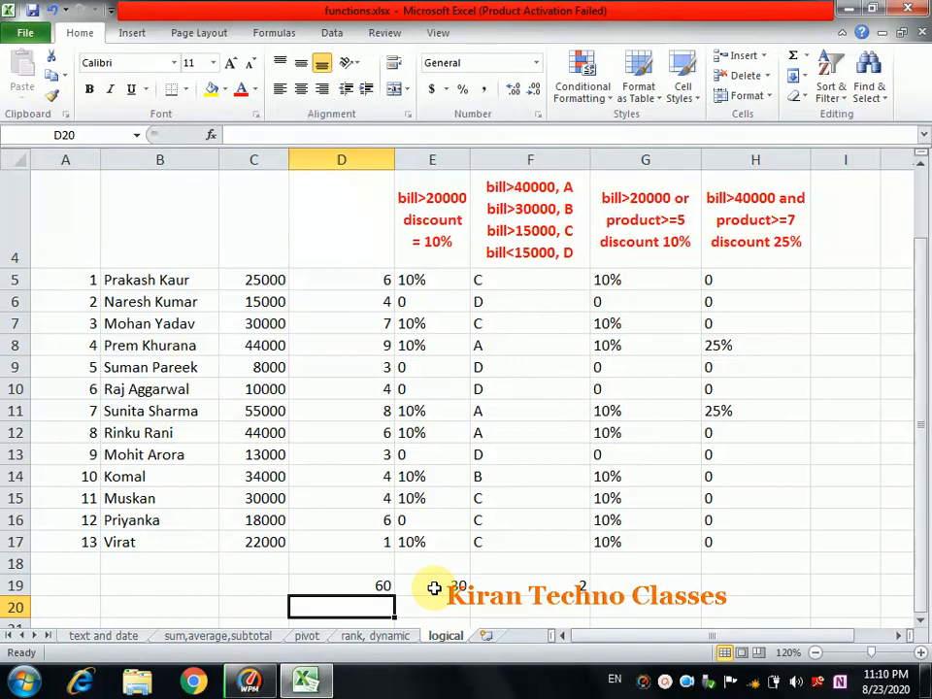
# Set the divisor in E19 to 0 to test division by zero, and set it back to 30
pyautogui.click(441, 587)
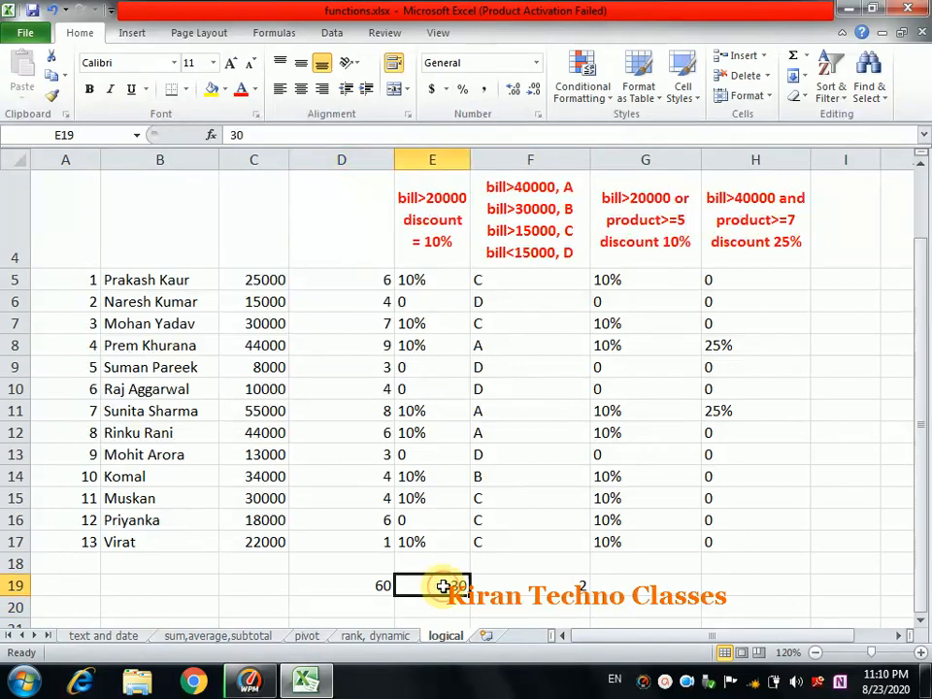
pyautogui.write('0')
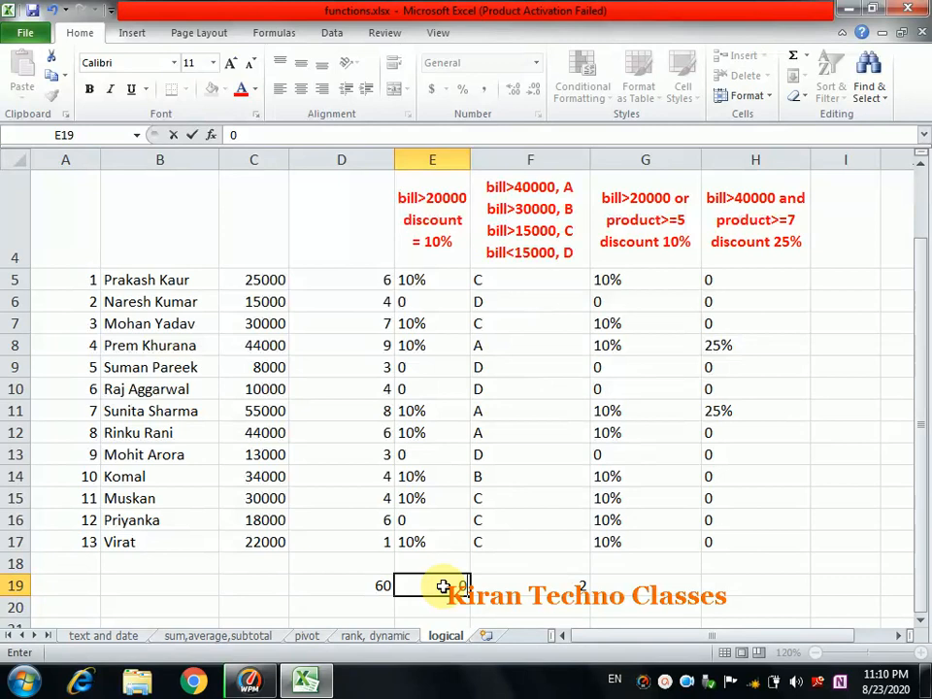
pyautogui.press('Return')
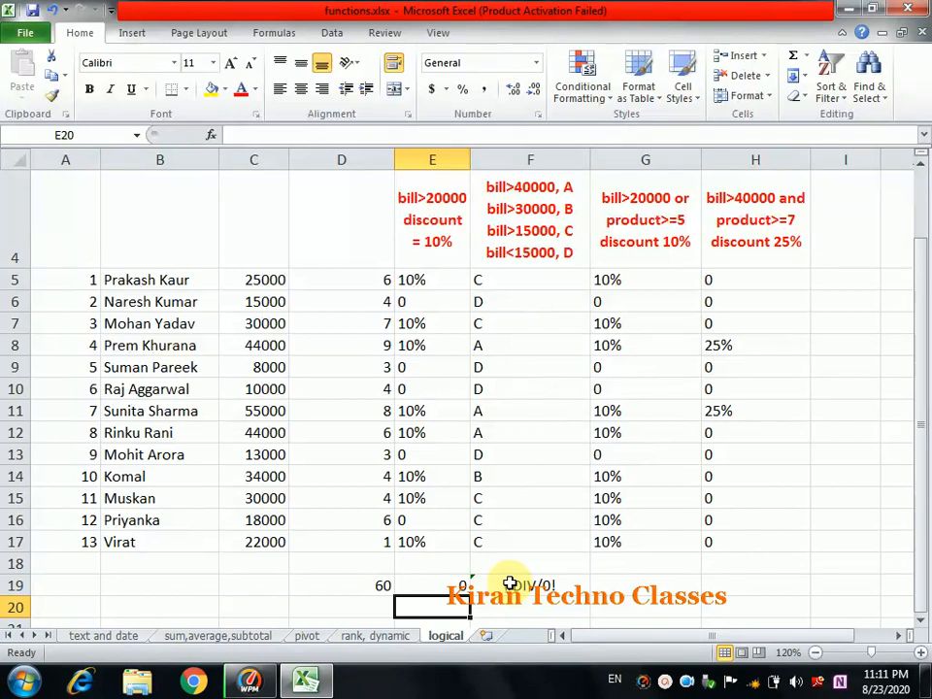
pyautogui.click(457, 584)
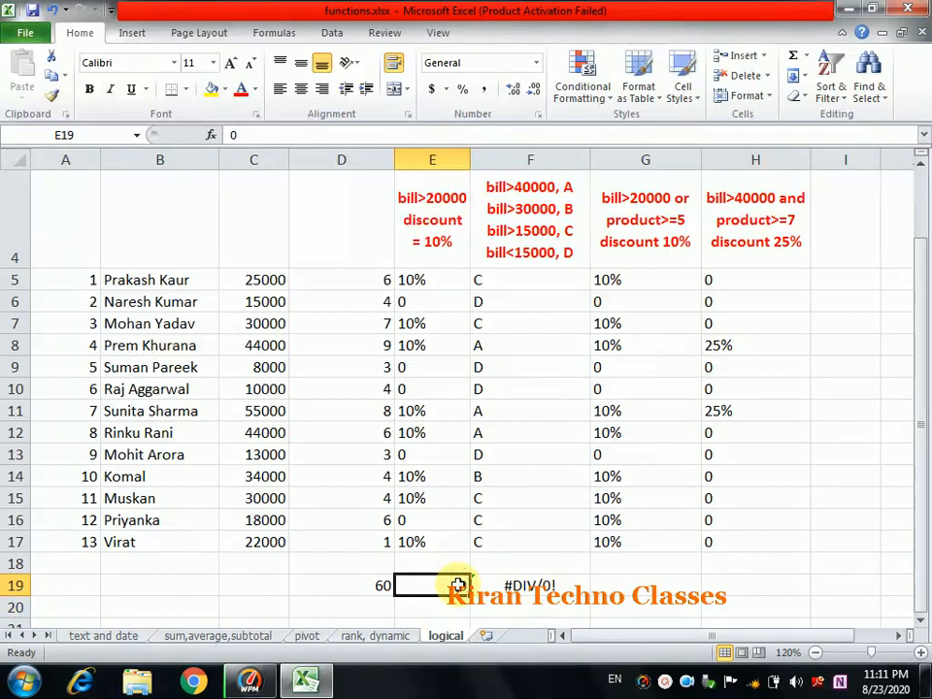
pyautogui.write('30')
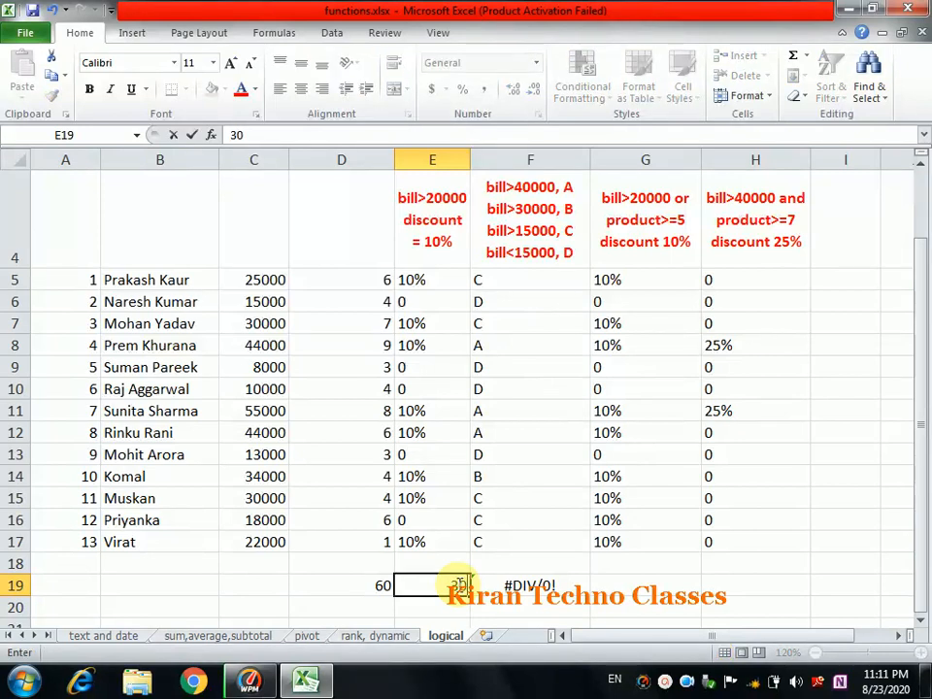
pyautogui.press('Tab')
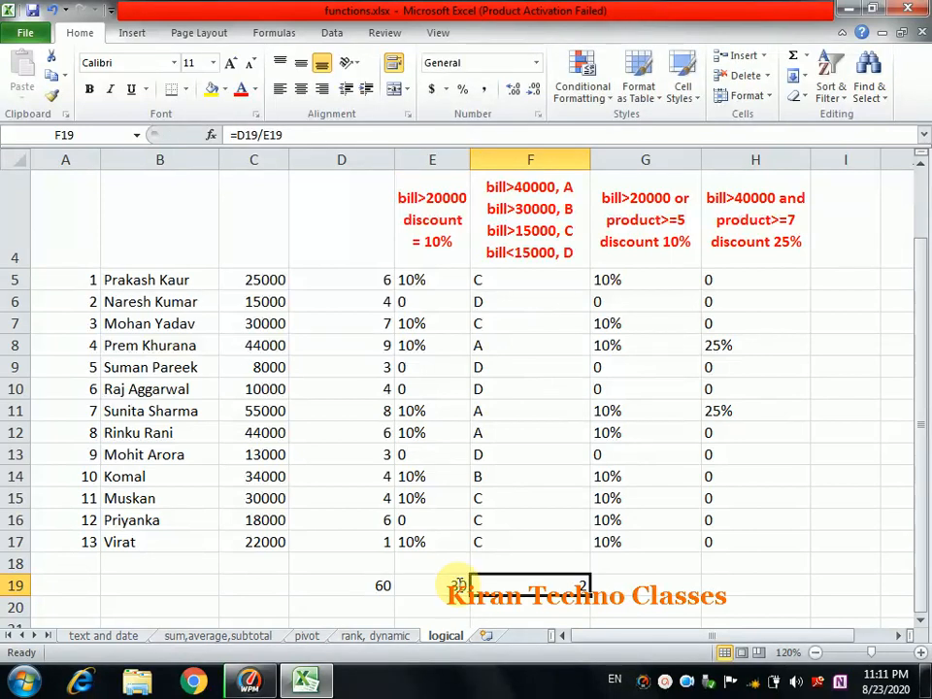
# Enter =IFERROR(D19/E19,"Check Values") in G19 to replace division errors with a text message
pyautogui.click(634, 578)
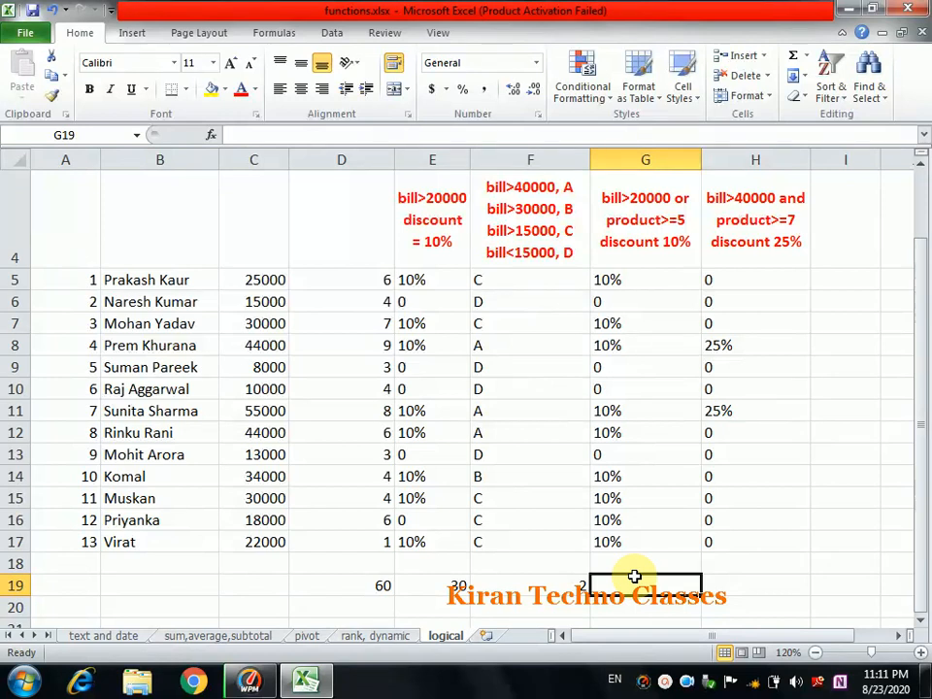
pyautogui.write('=')
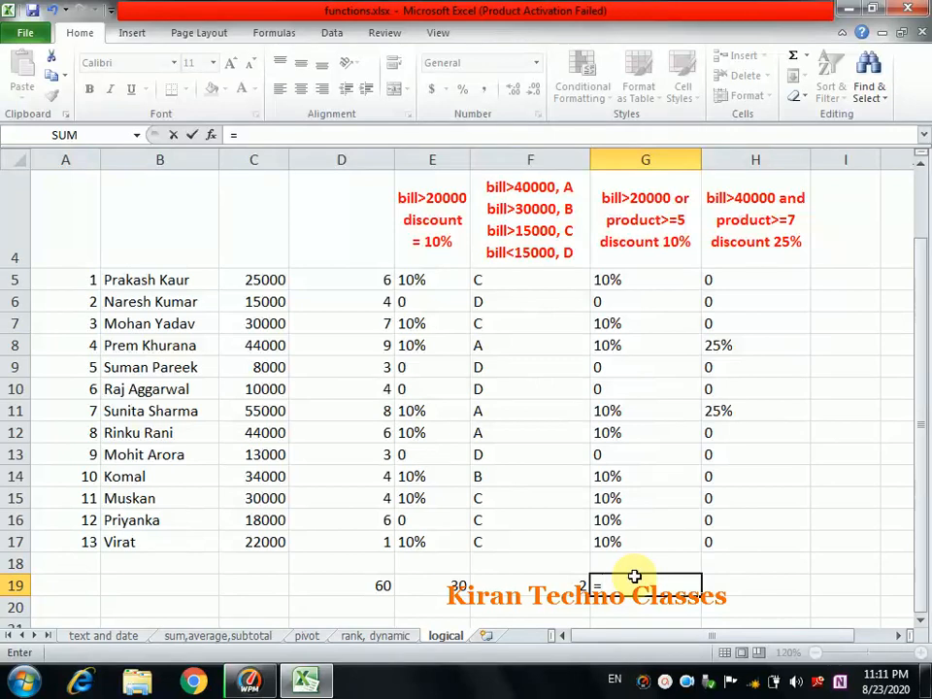
pyautogui.write('iferror')
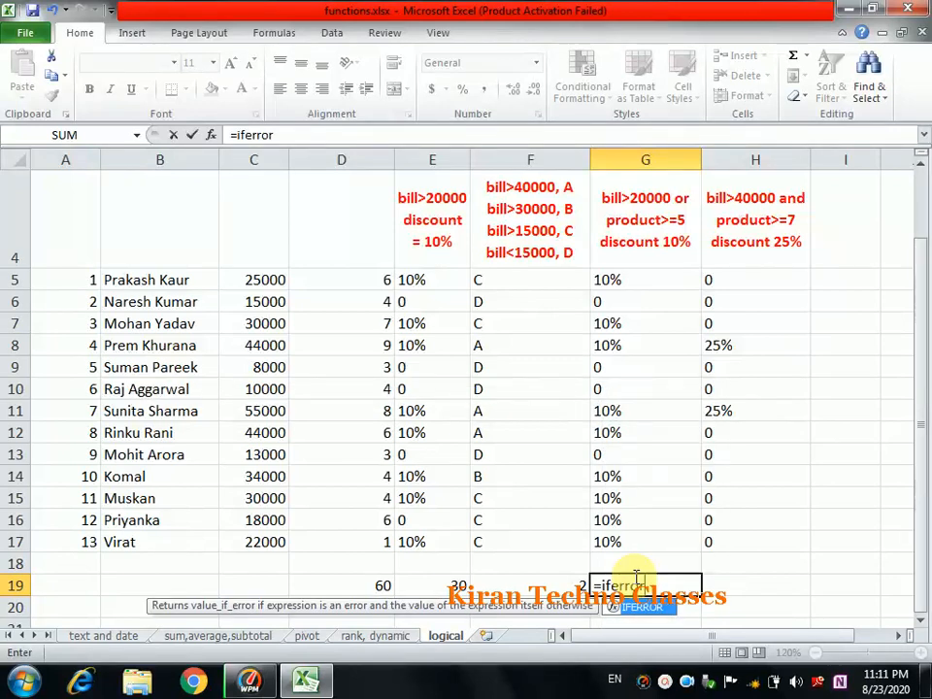
pyautogui.write('(')
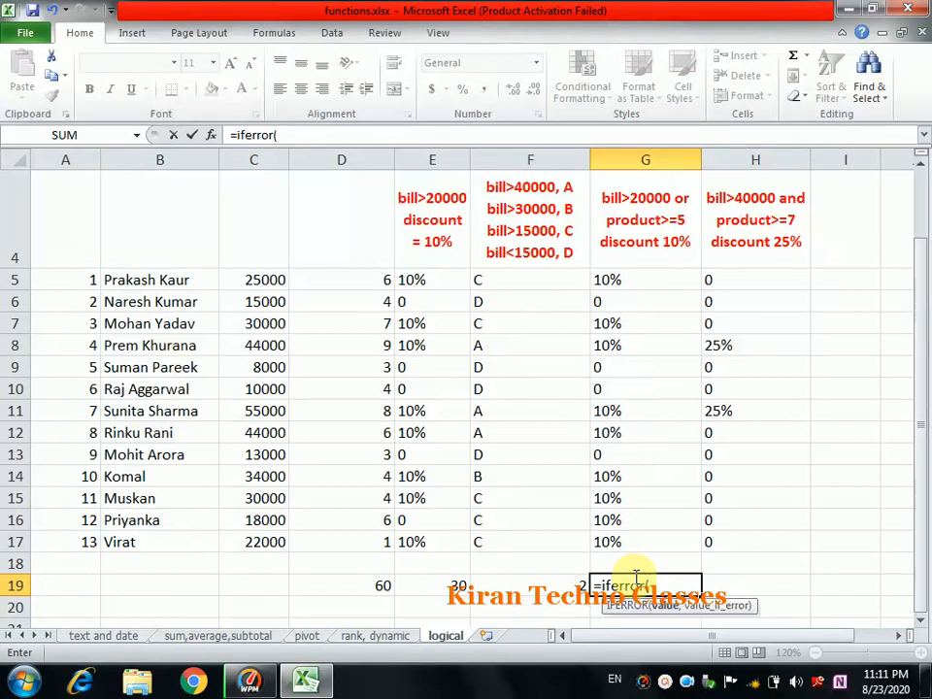
pyautogui.click(382, 583)
pyautogui.write('/')
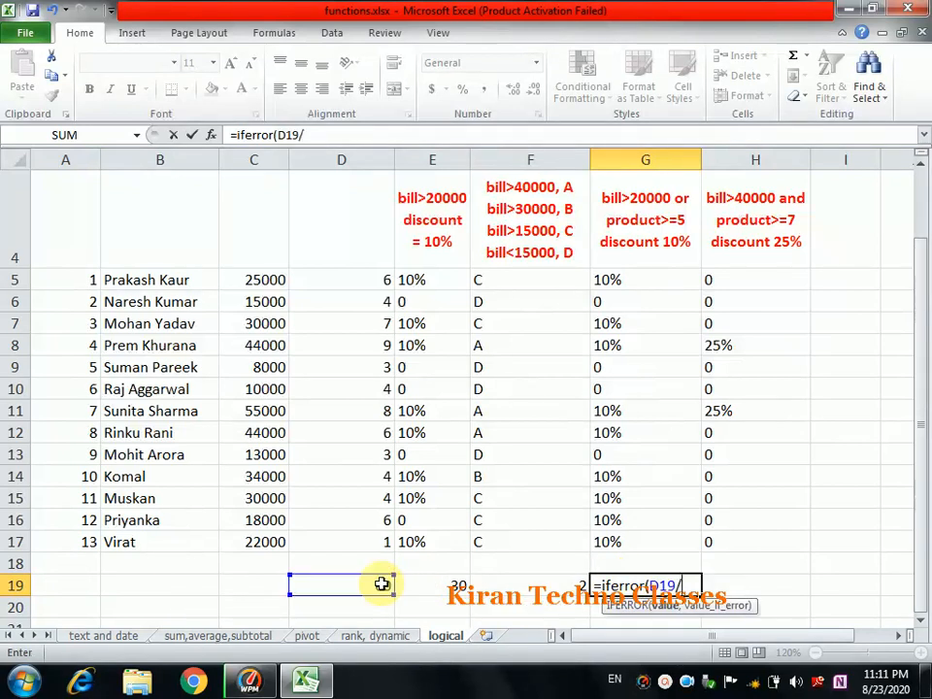
pyautogui.click(425, 582)
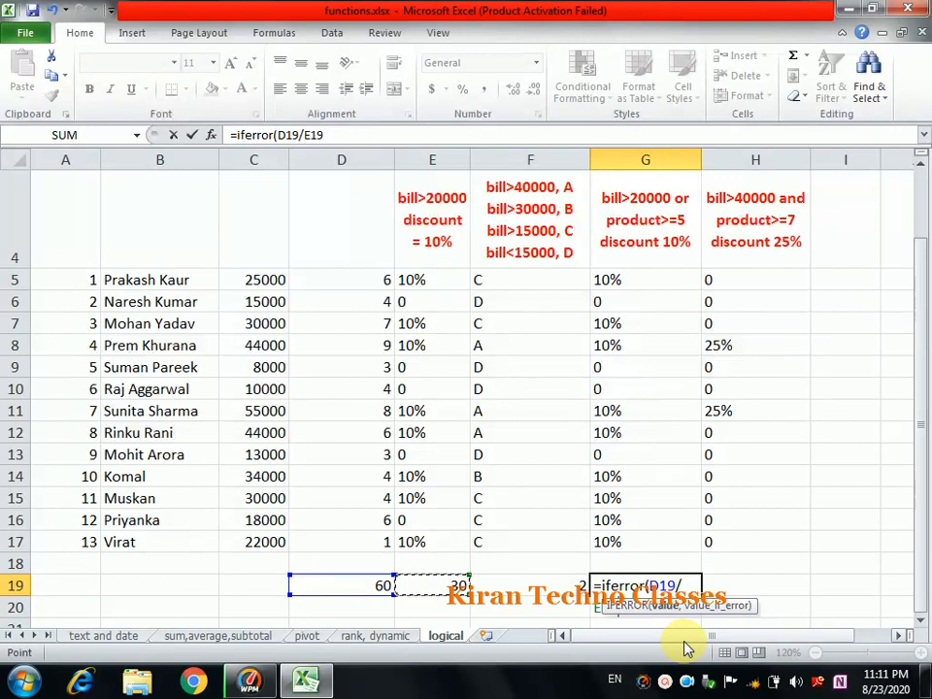
pyautogui.write(',')
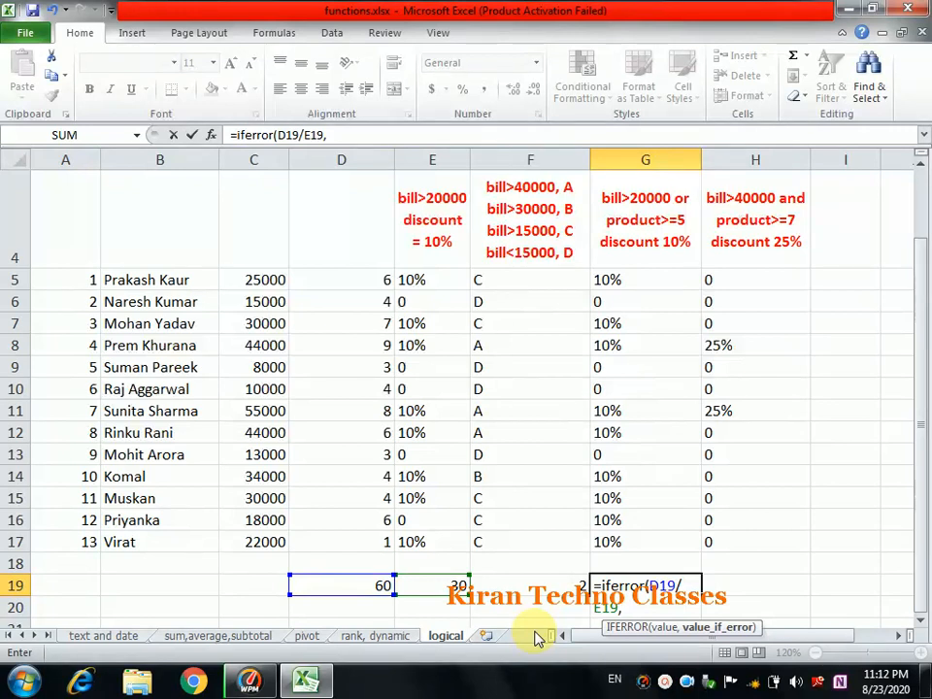
pyautogui.write('heck Values')
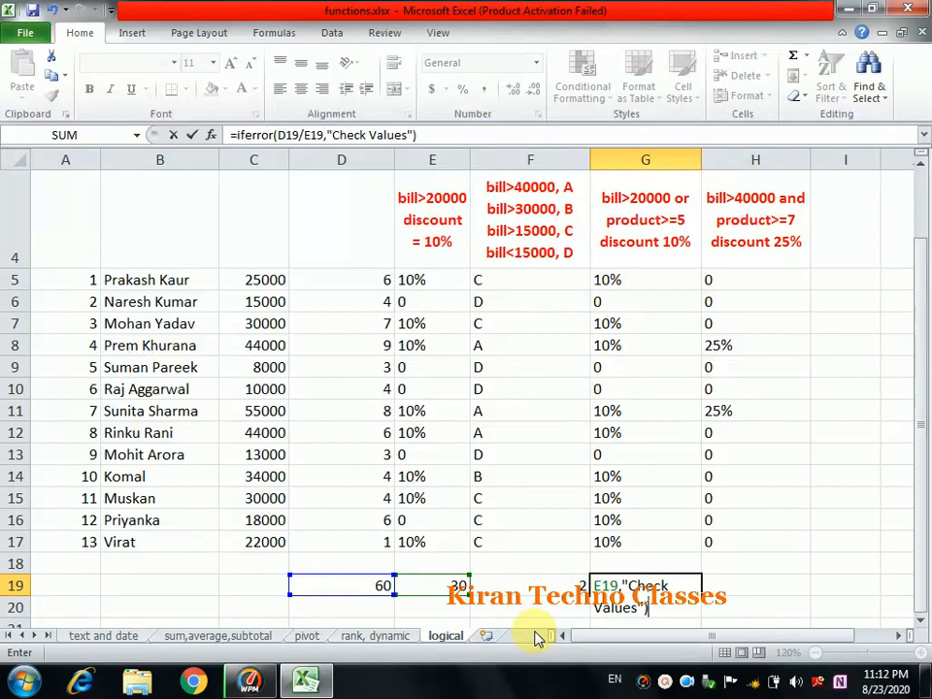
pyautogui.press('Return')
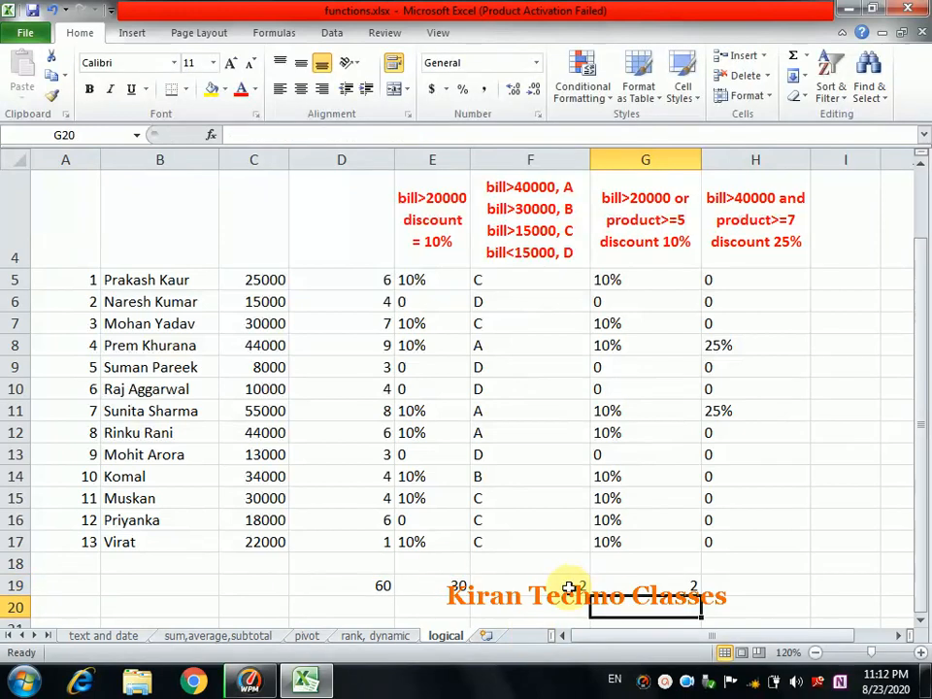
# Set the divisor in E19 to 0 and check the IFERROR result in G19
pyautogui.click(451, 588)
pyautogui.write('0')
pyautogui.press('Return')
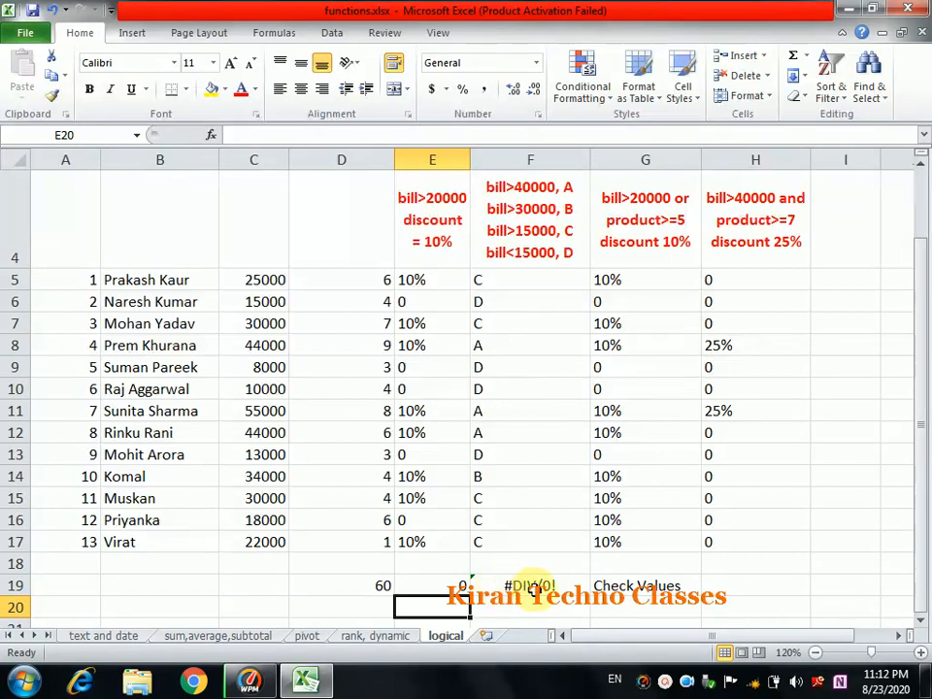
pyautogui.click(651, 585)
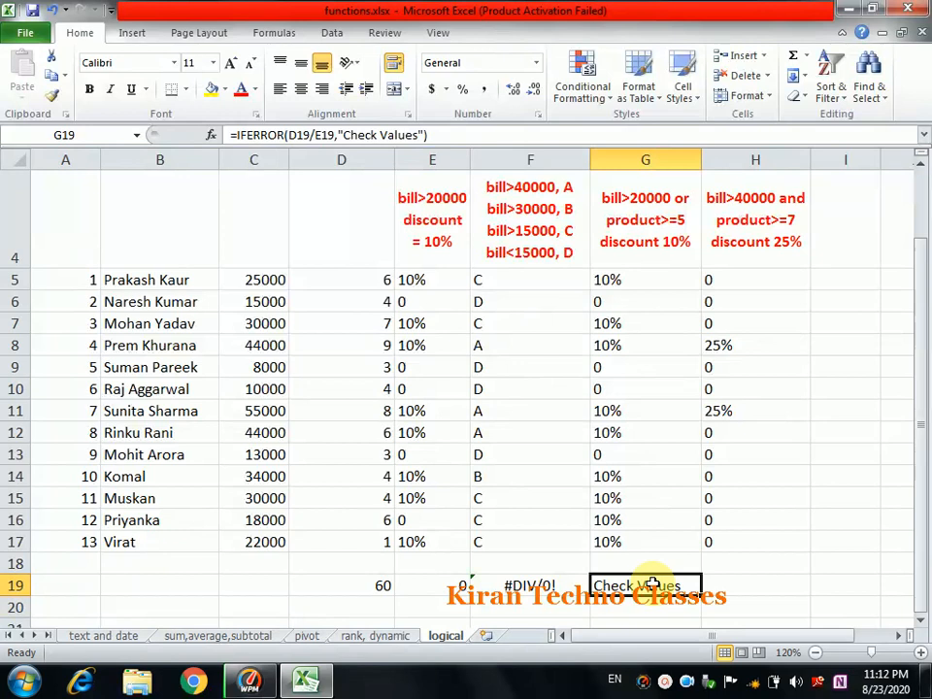
# Test the division formulas with a dividend of 0 in D19 and a divisor of 60 in E19
pyautogui.click(347, 583)
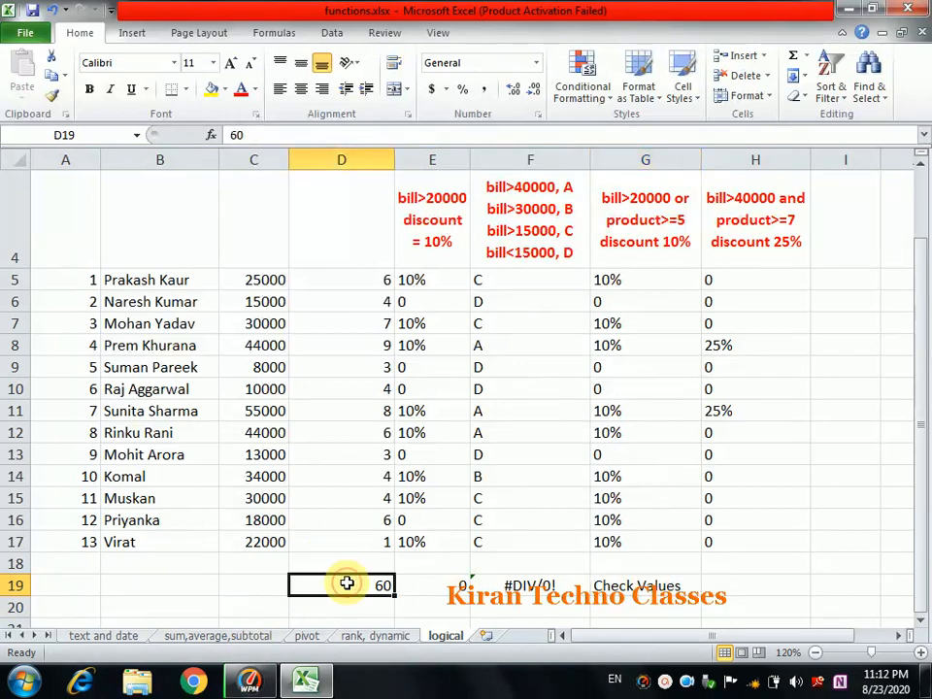
pyautogui.write('0')
pyautogui.press('Tab')
pyautogui.write('60')
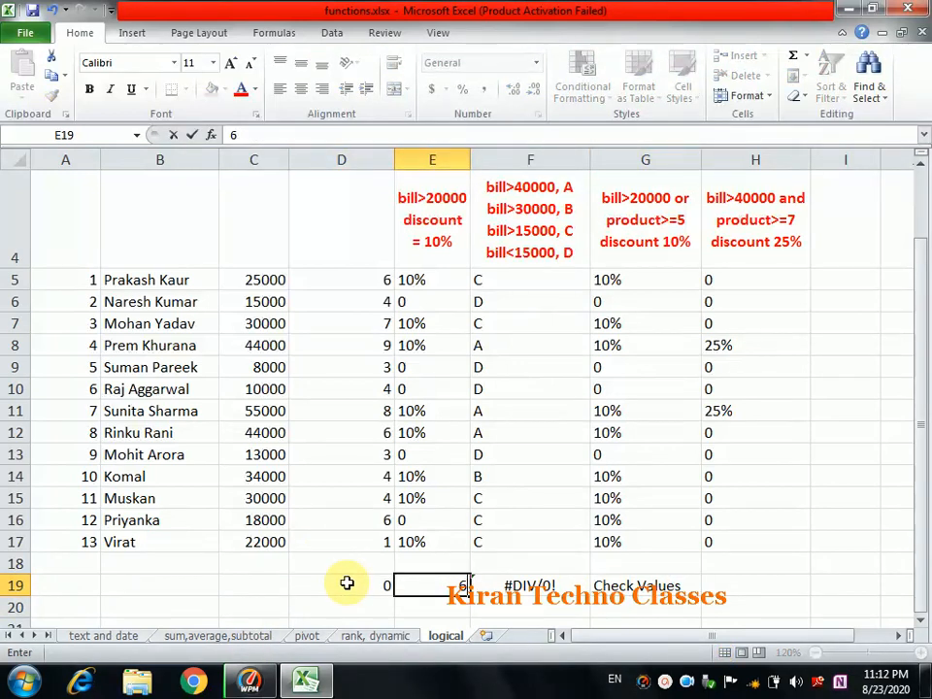
pyautogui.press('Return')
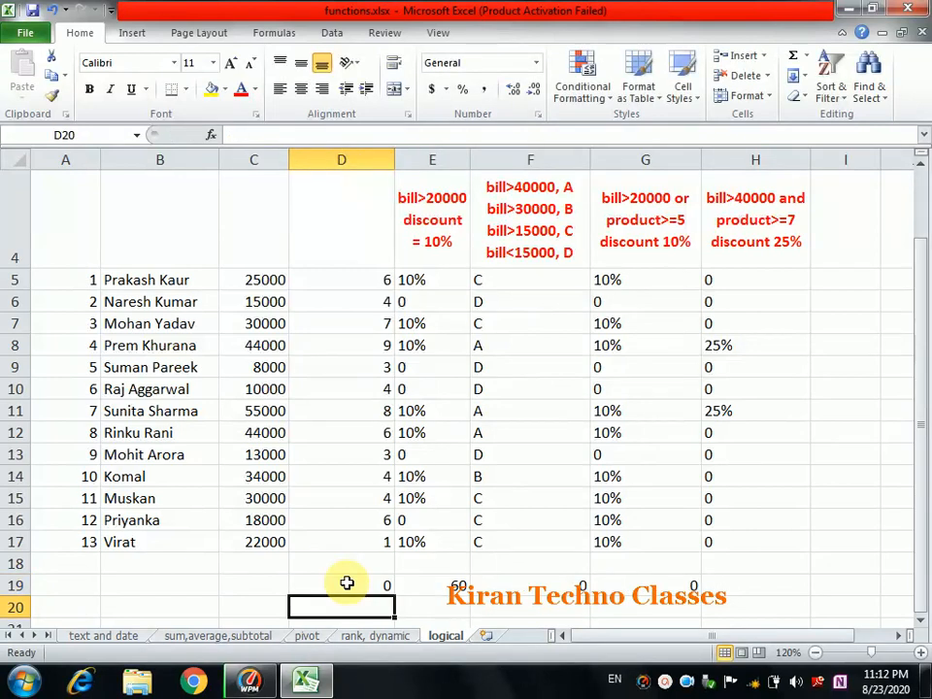
# Enter 546 in D19 and 0 in E19, and compare the plain division in F19 with the IFERROR formula in G19
pyautogui.click(347, 583)
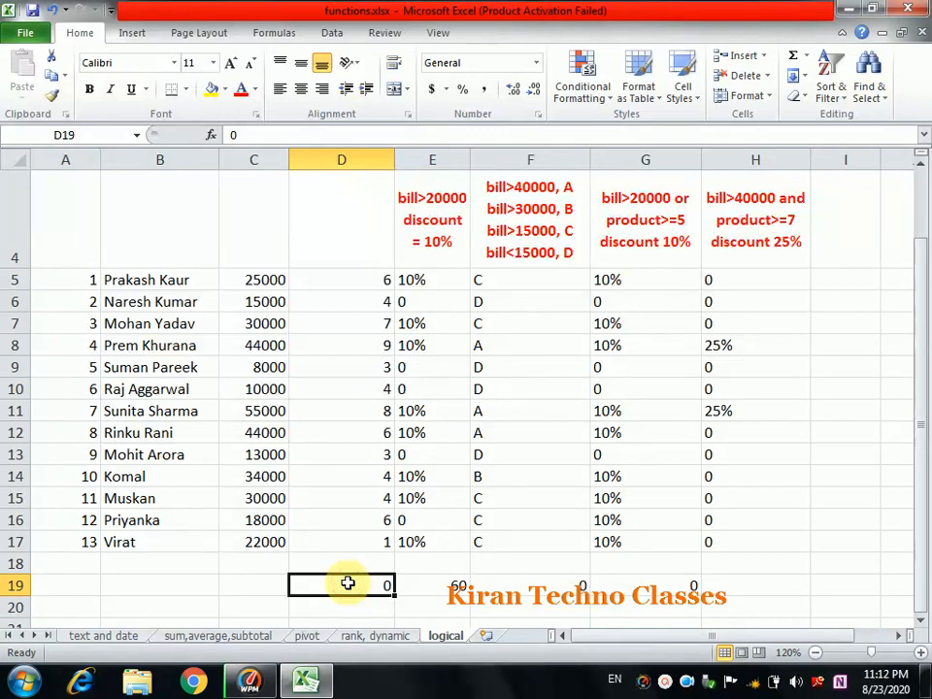
pyautogui.write('546')
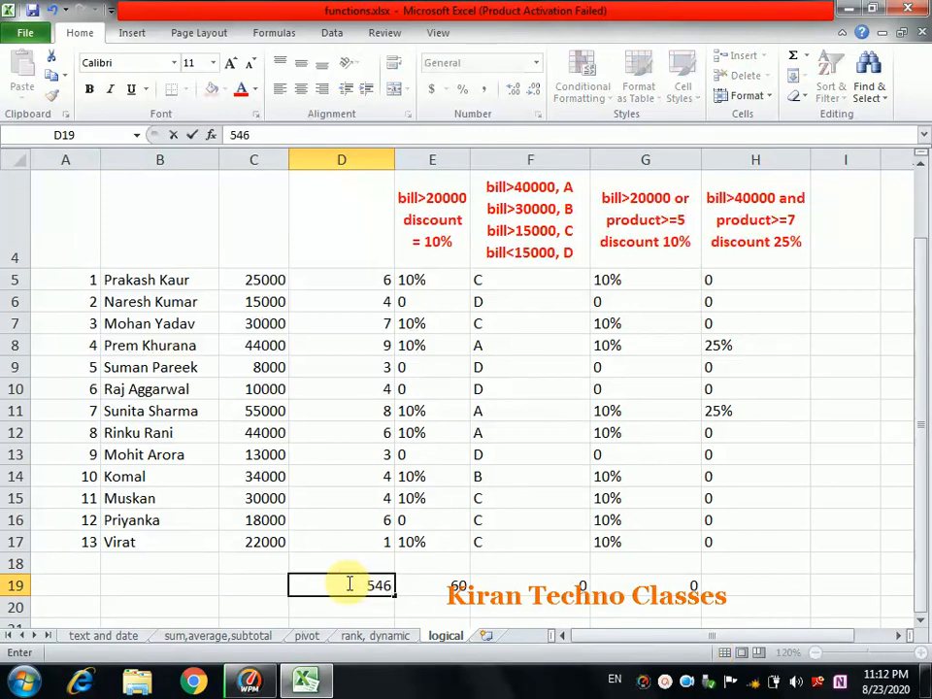
pyautogui.press('Tab')
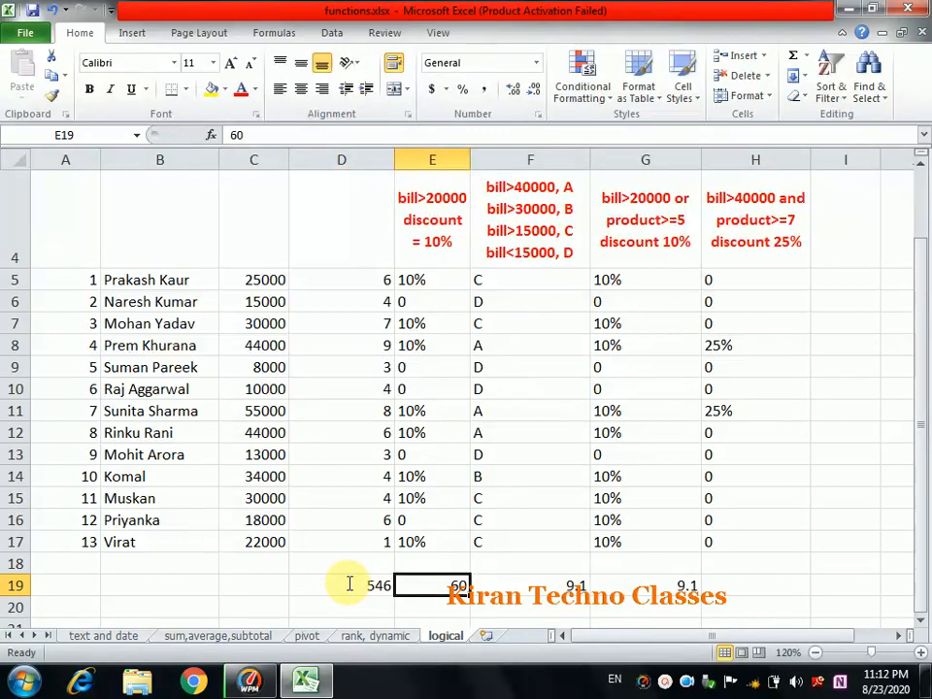
pyautogui.write('0')
pyautogui.press('Tab')
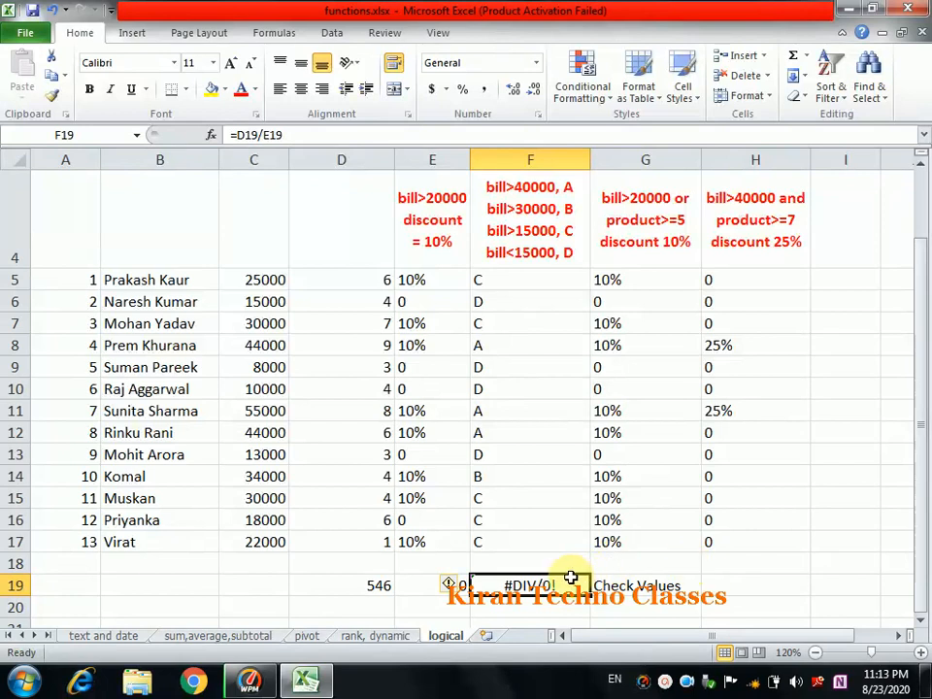
pyautogui.click(610, 586)
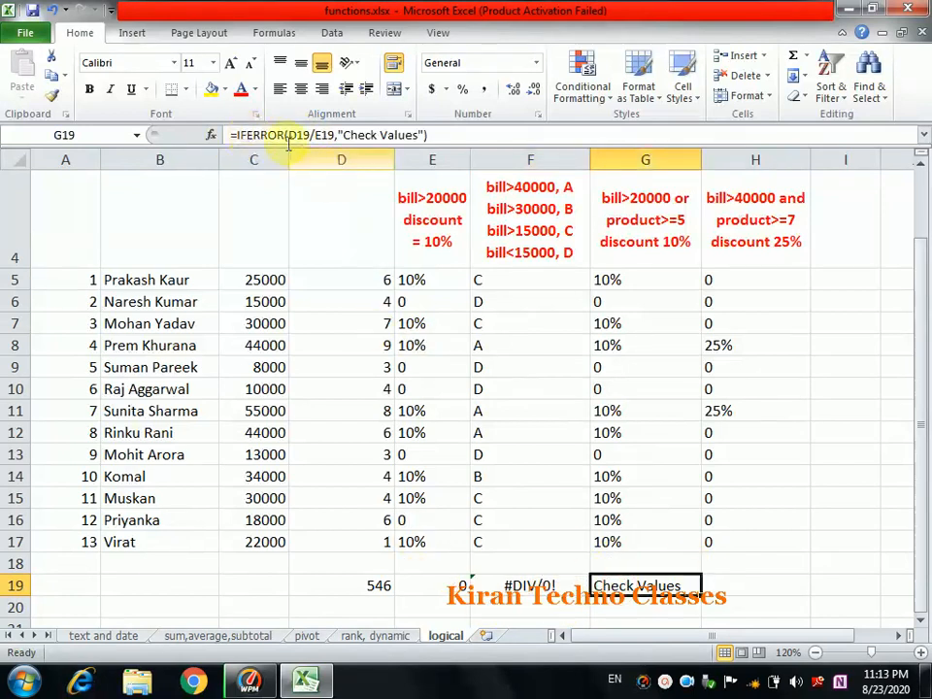
pyautogui.click(807, 408)
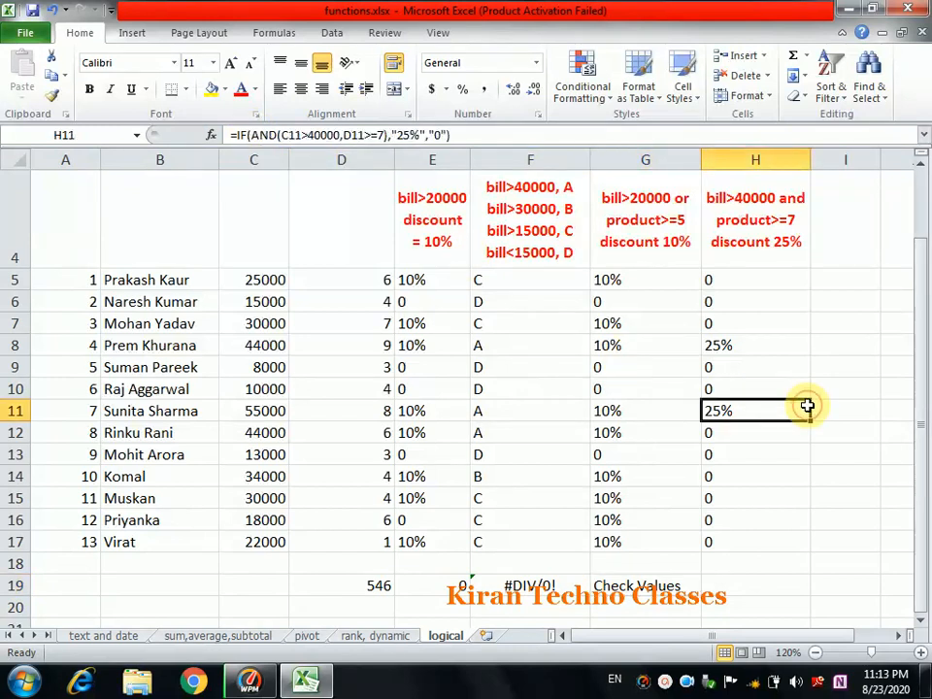